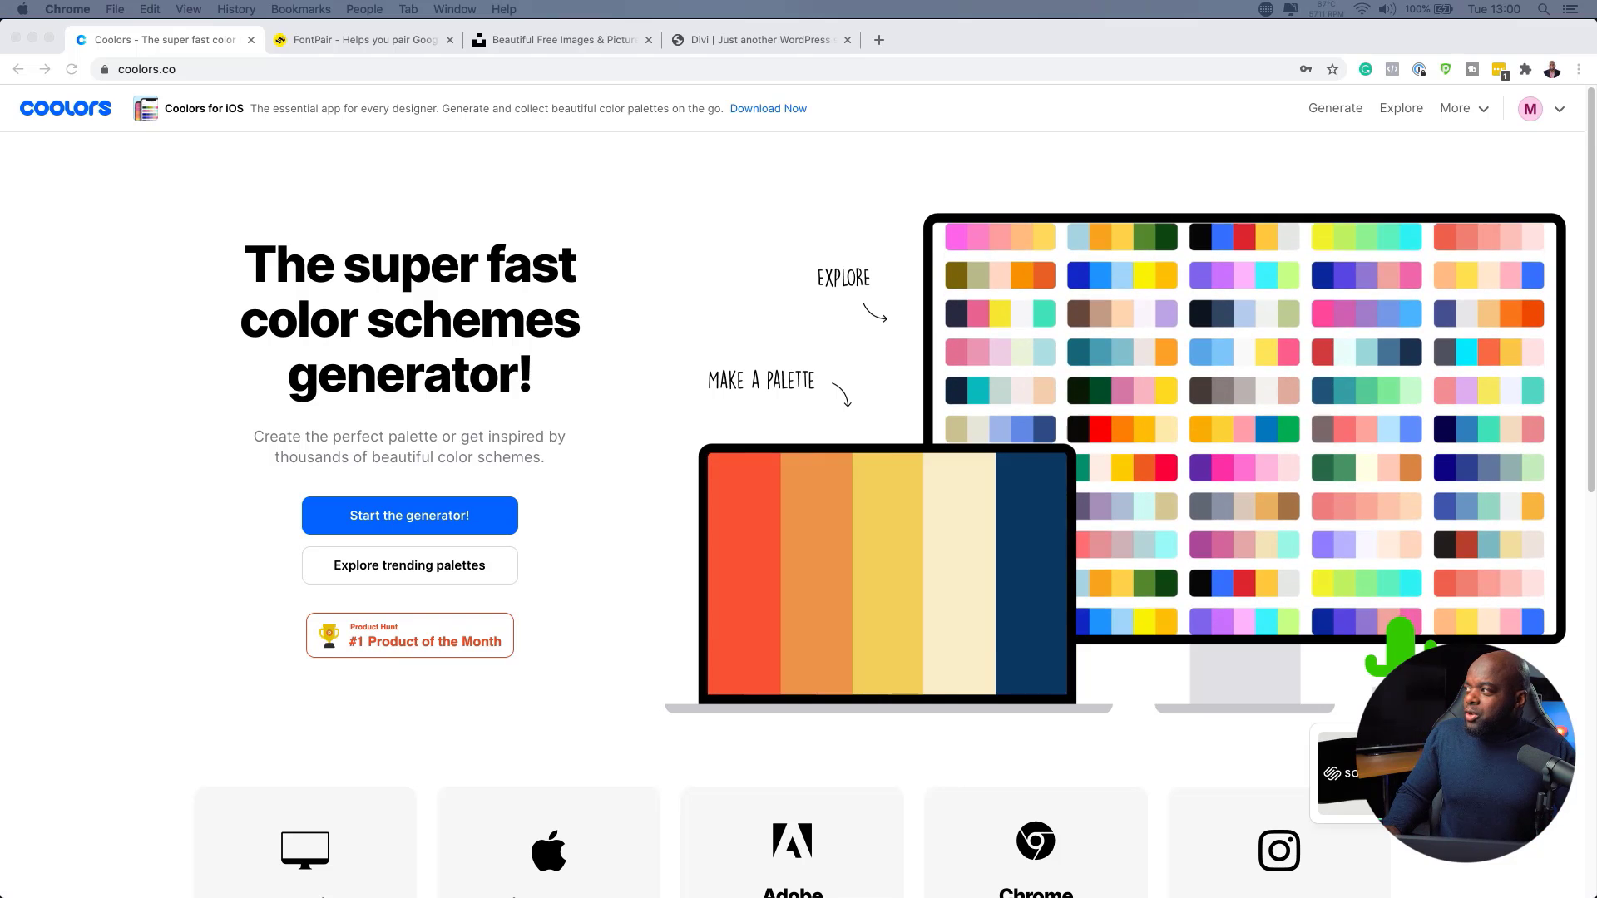
Cycle Coolors palettes until one starting 49306B, 635380, 90708C and ACE4AA appears.
{"action": "left_click", "coordinate": [1335, 108]}
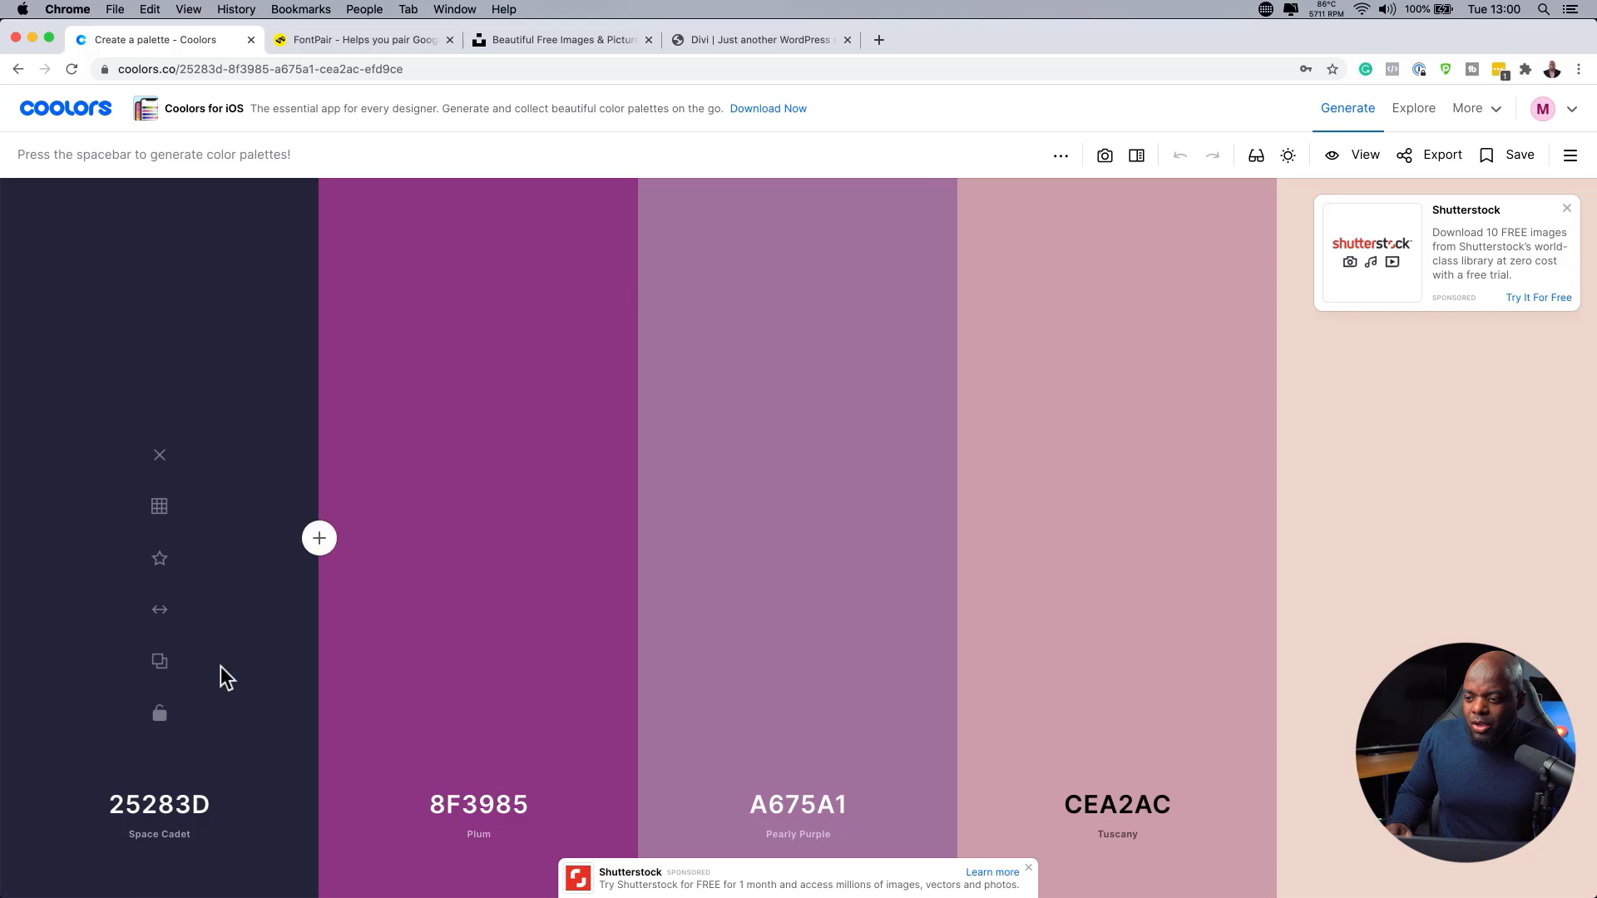
{"action": "key", "text": "space"}
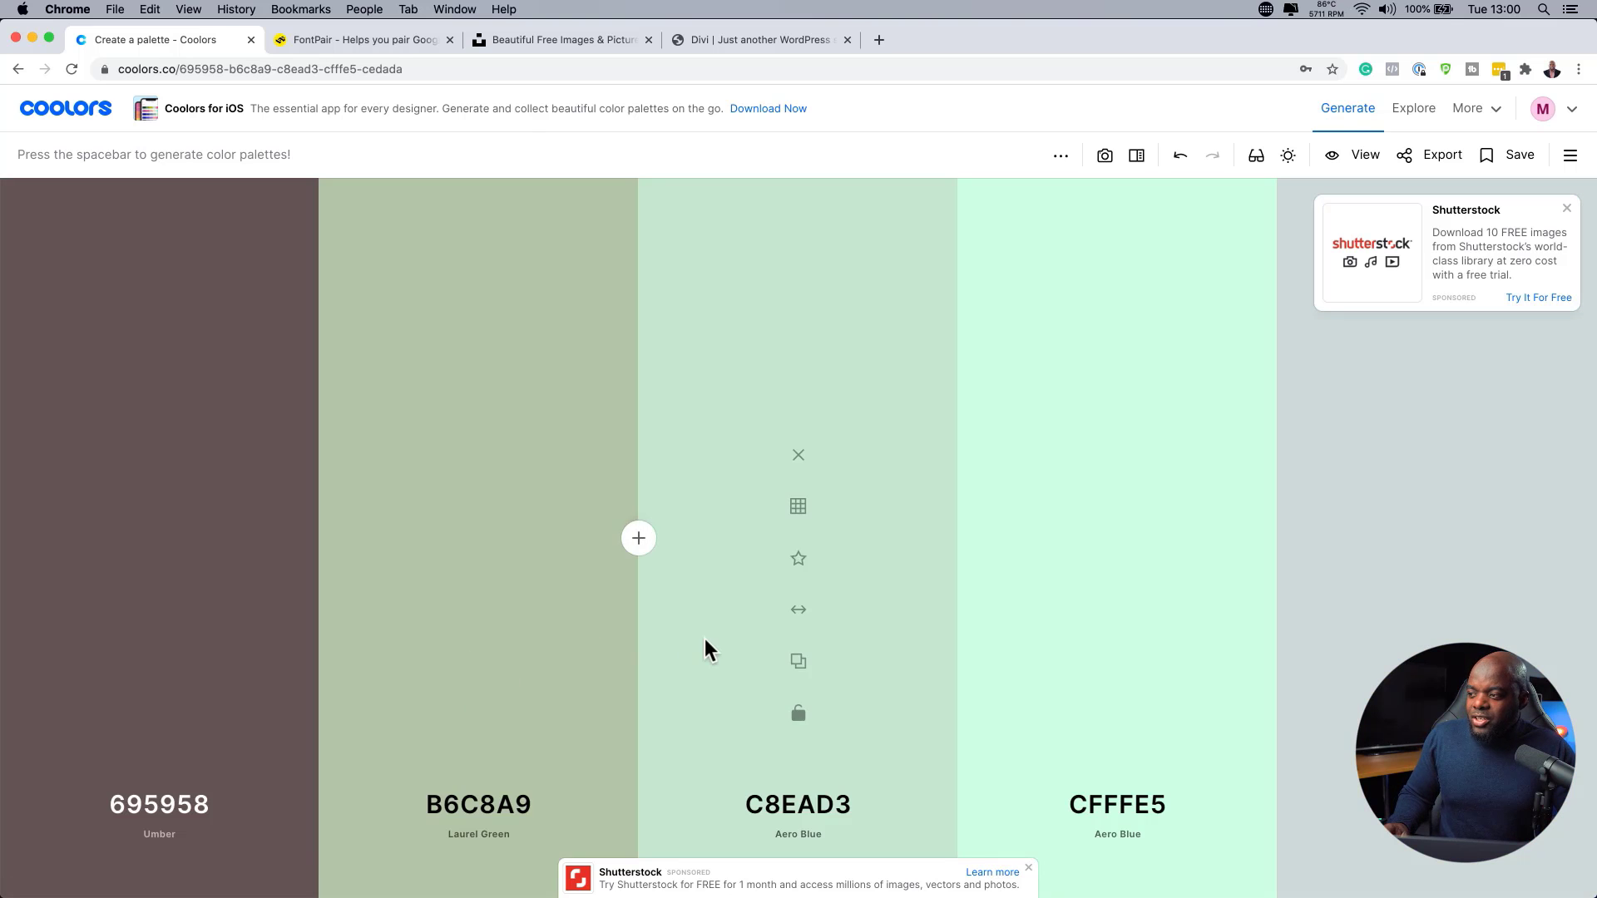
{"action": "key", "text": "space"}
{"action": "key", "text": "space"}
{"action": "key", "text": "space"}
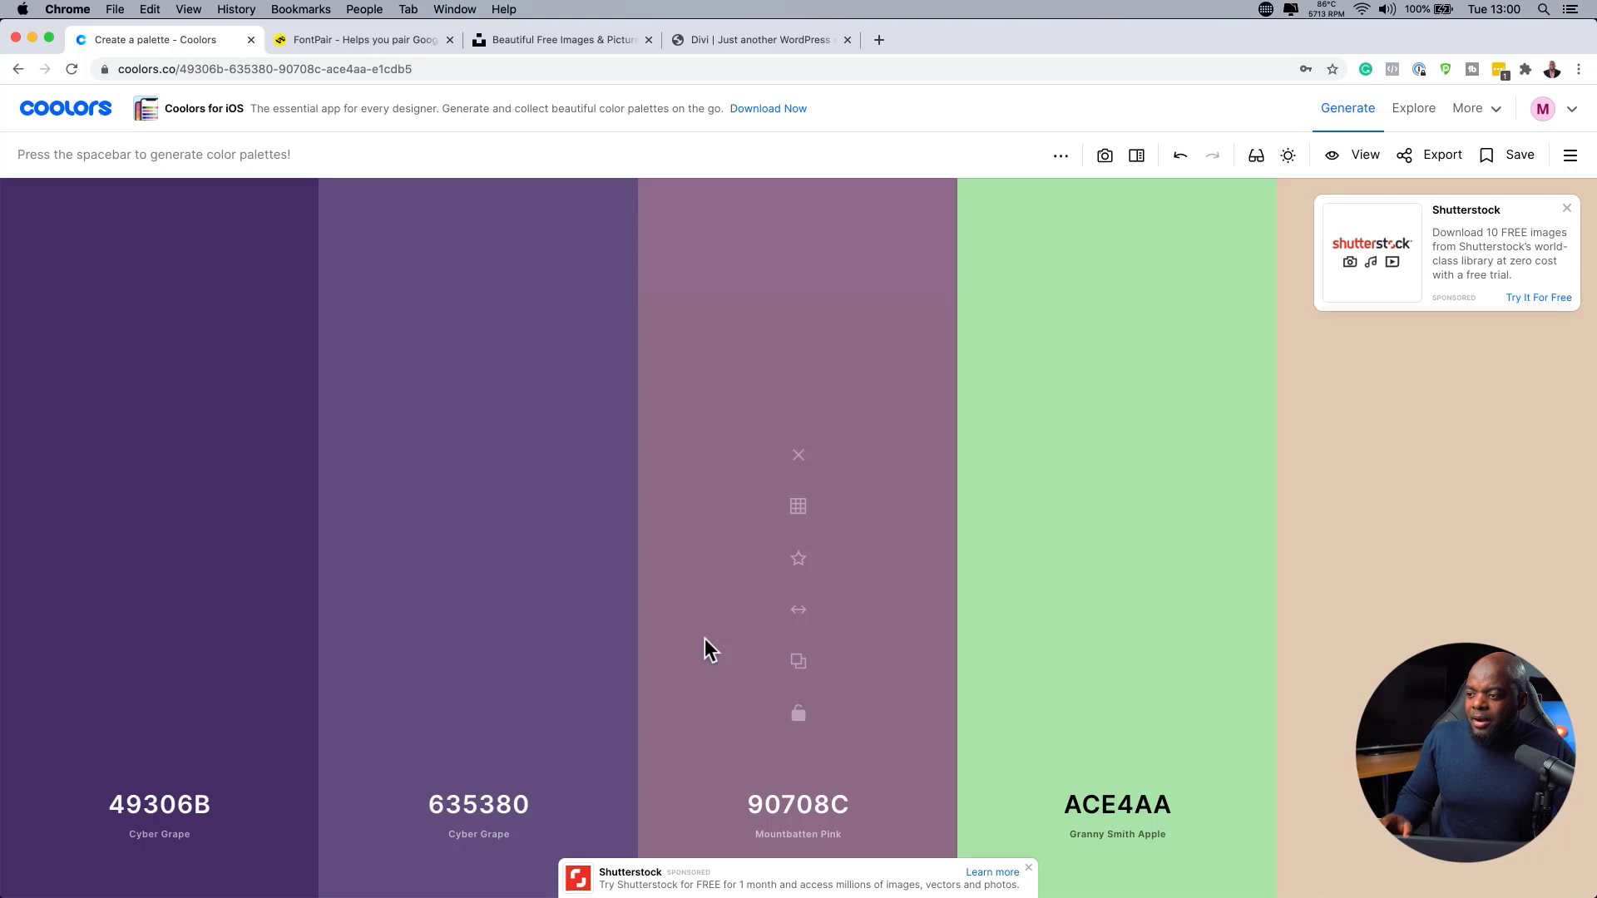
{"action": "key", "text": "space"}
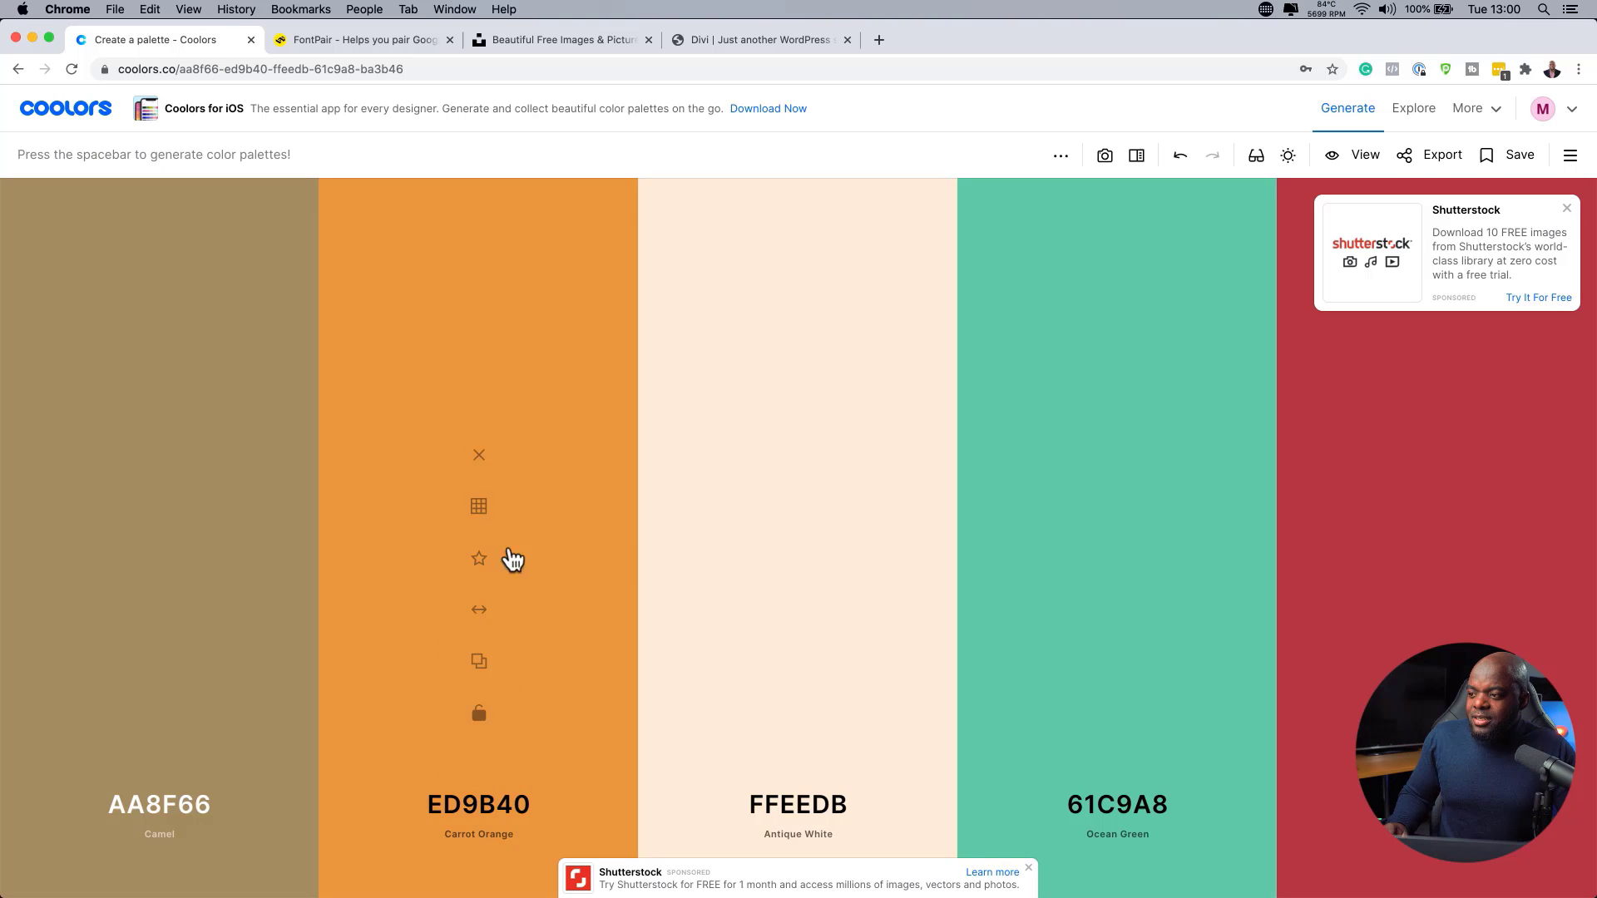
Go to the WordPress dashboard of the Divi site and open Divi Theme Options.
{"action": "left_click", "coordinate": [794, 40]}
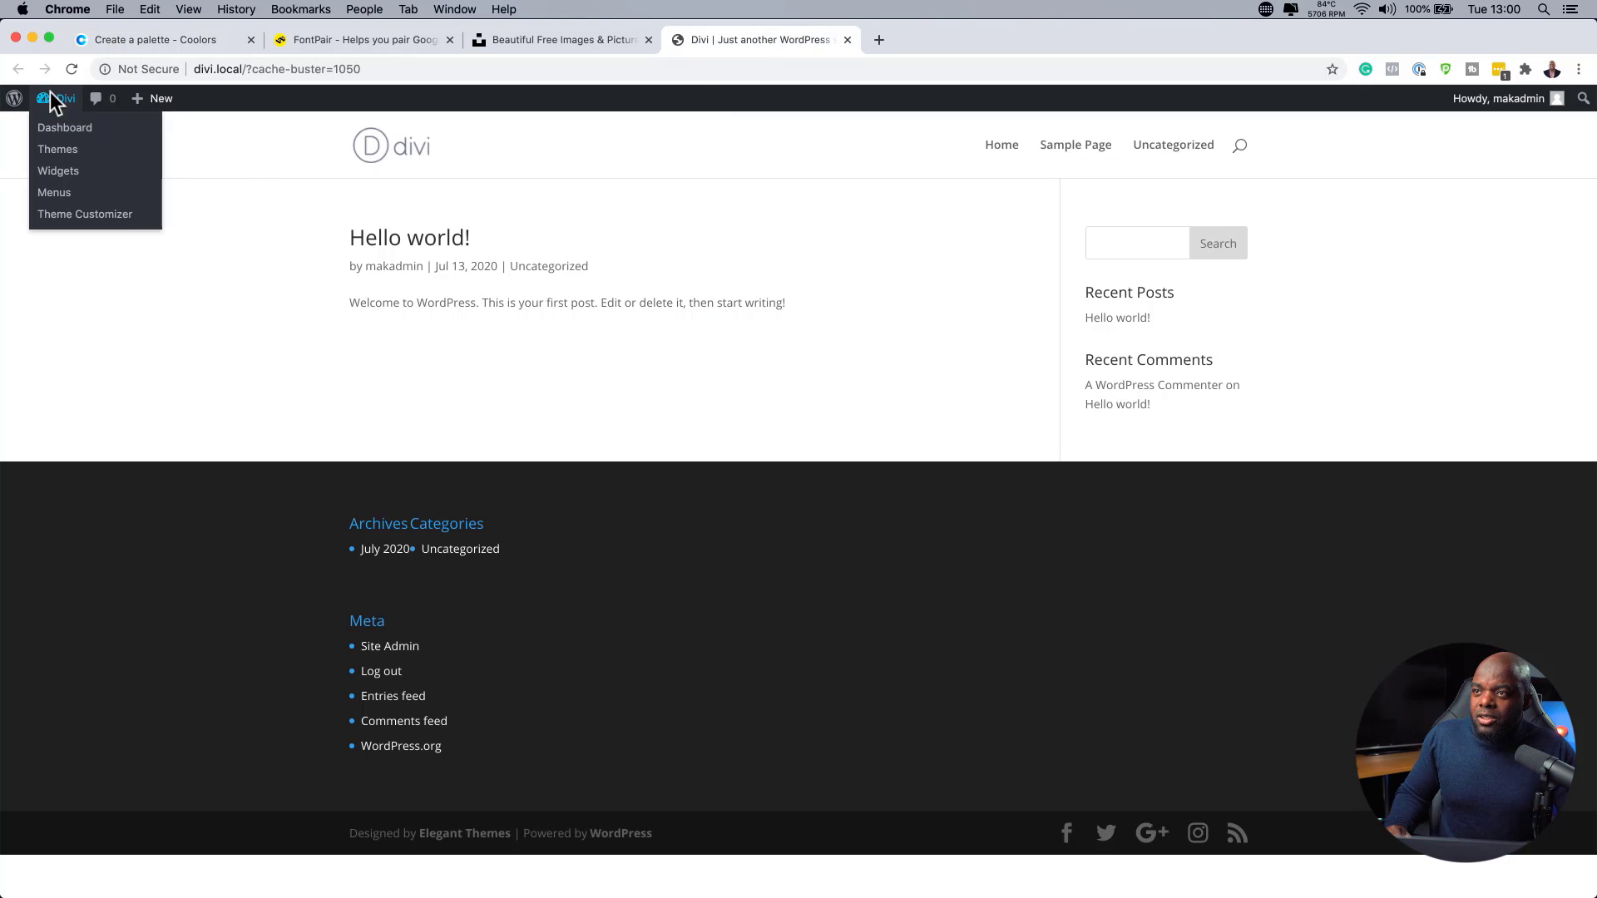
{"action": "left_click", "coordinate": [57, 126]}
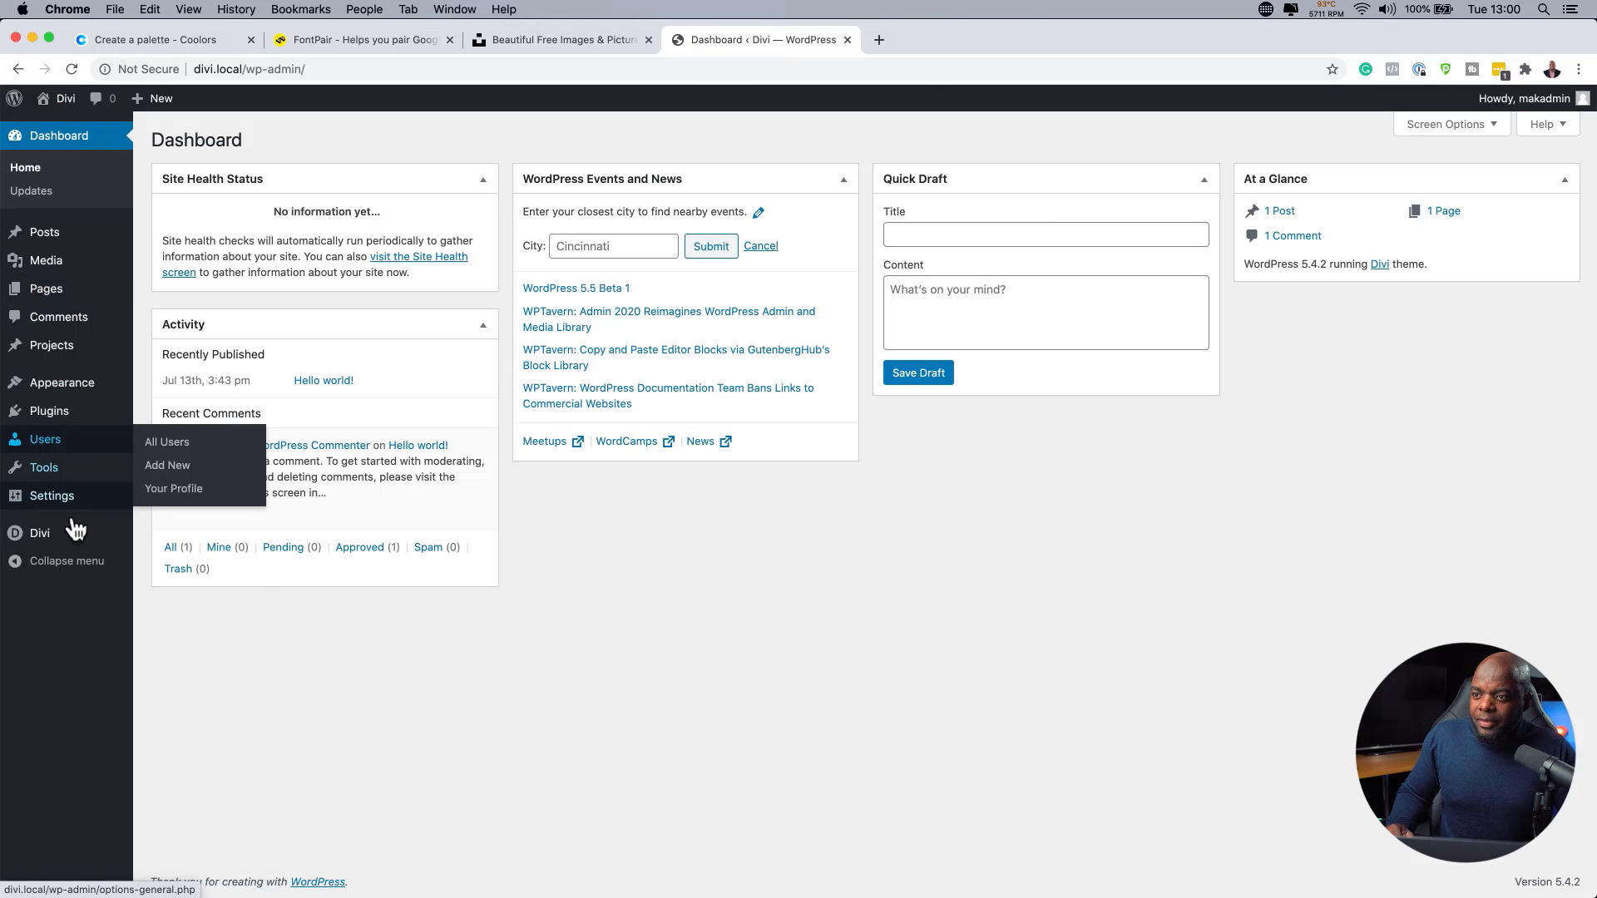
{"action": "mouse_move", "coordinate": [64, 534]}
{"action": "left_click", "coordinate": [201, 546]}
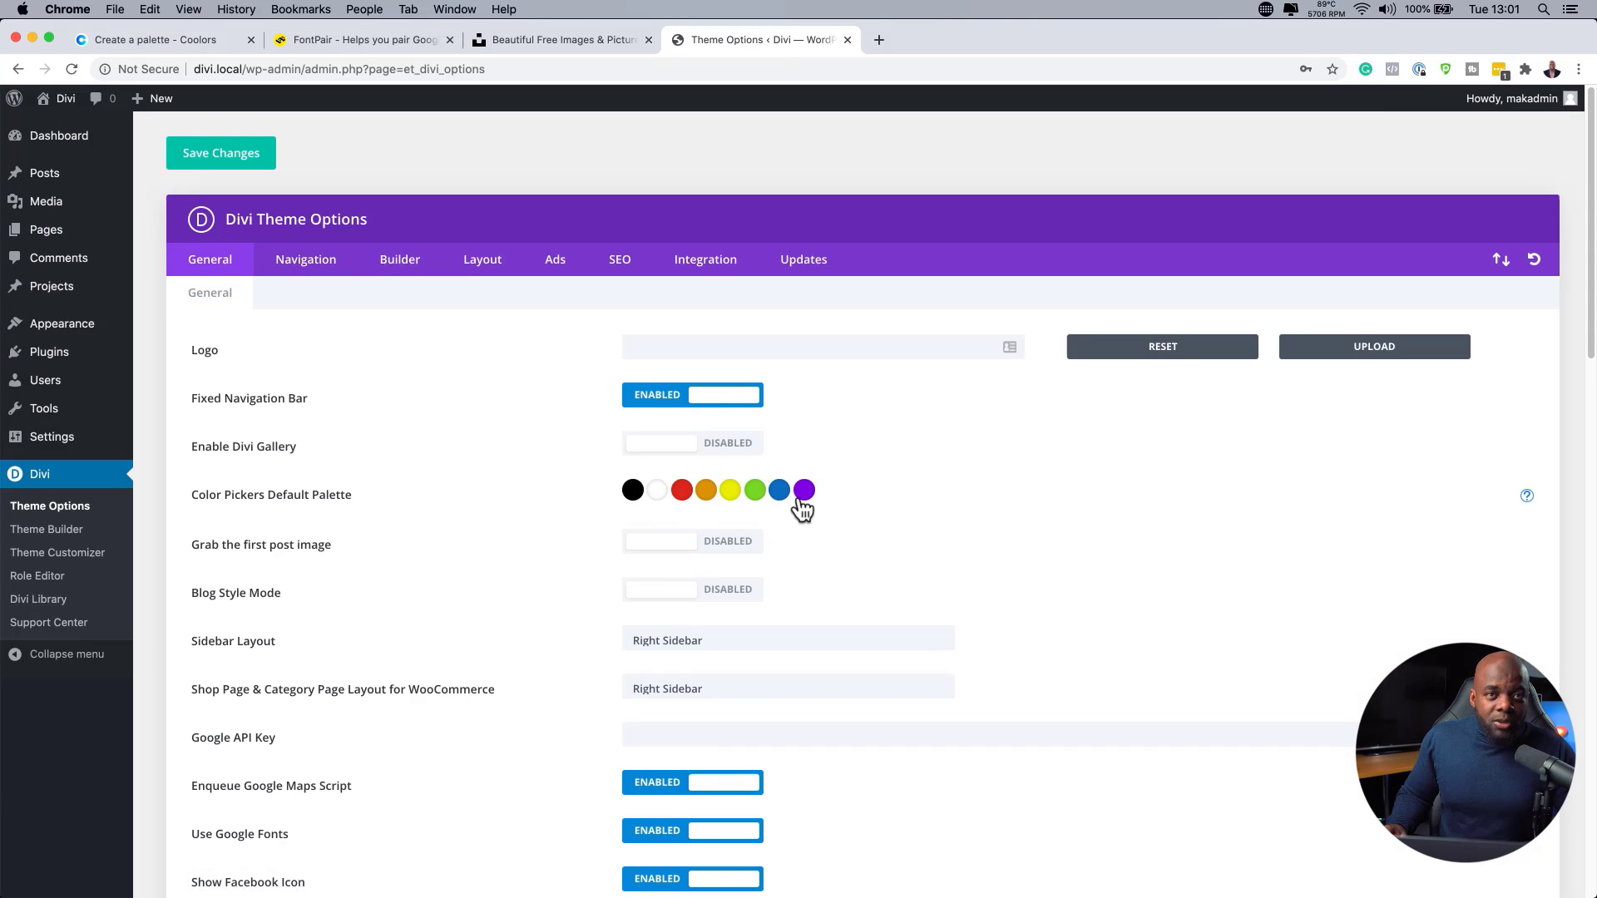
Replace the purple 8300e9 swatch in the default colour palette with ED9B40 copied from Coolors, then save.
{"action": "left_click", "coordinate": [179, 46]}
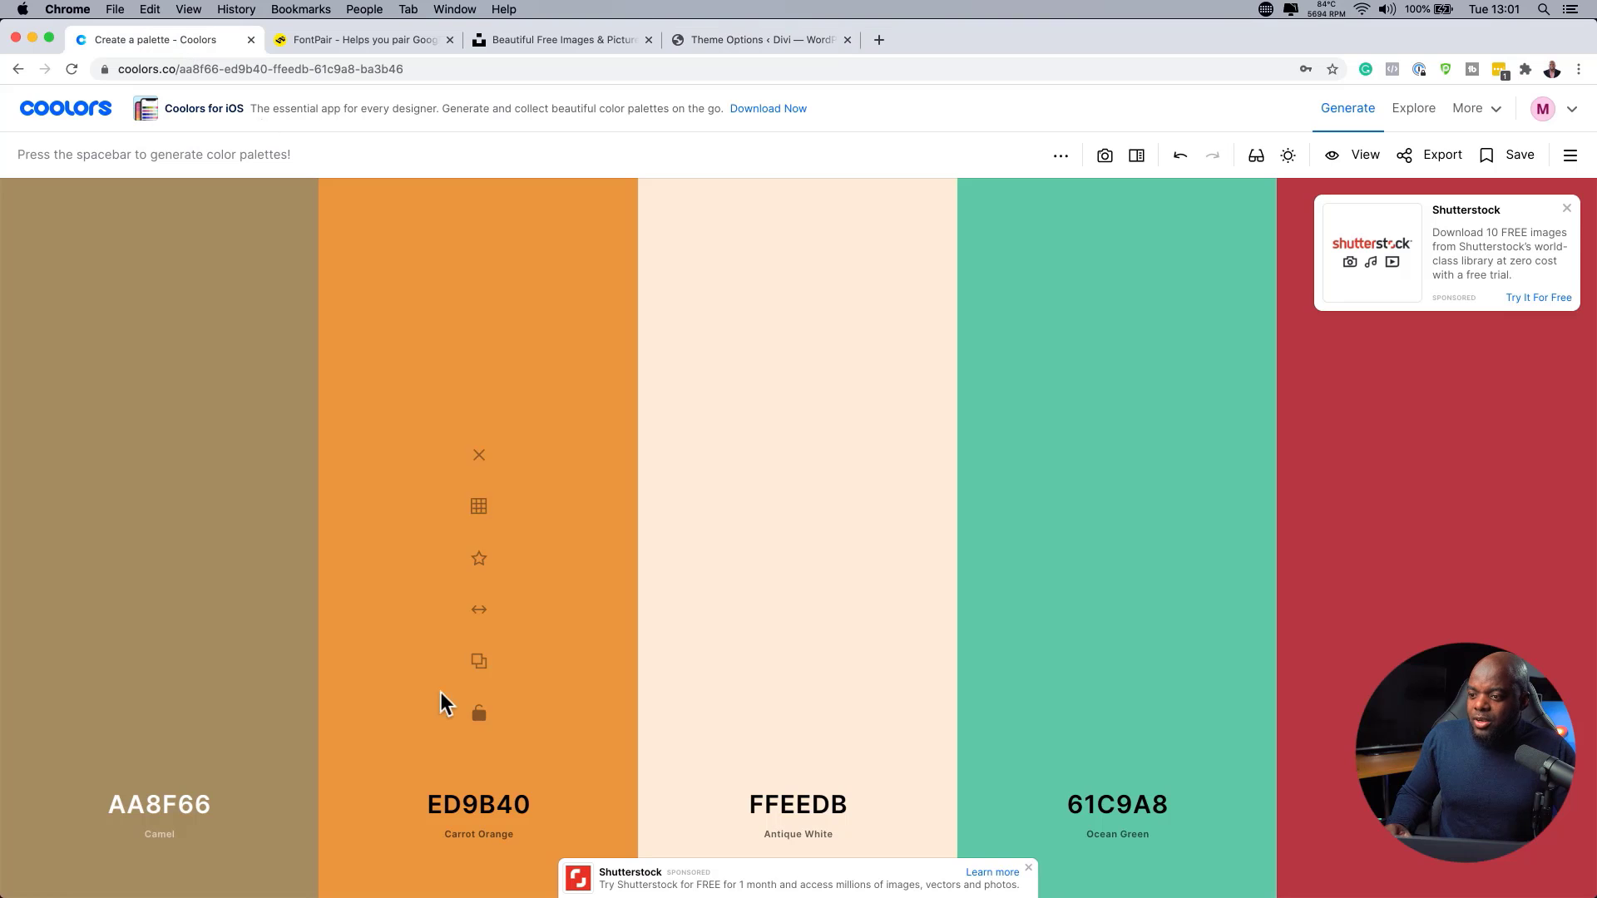
{"action": "left_click", "coordinate": [478, 661]}
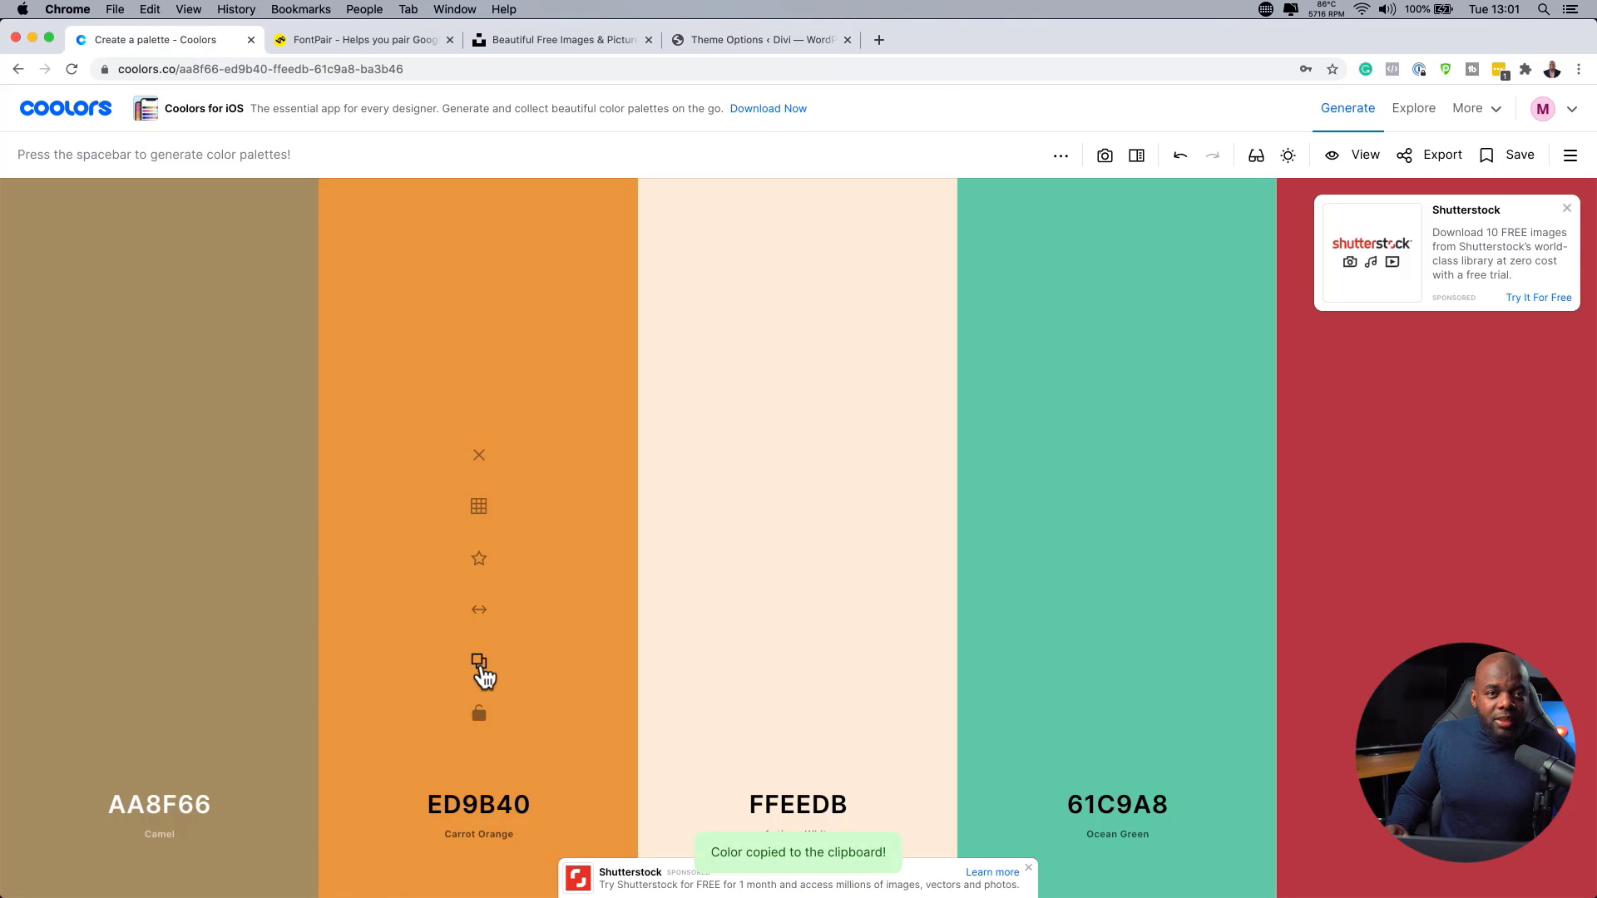
{"action": "left_click", "coordinate": [736, 43]}
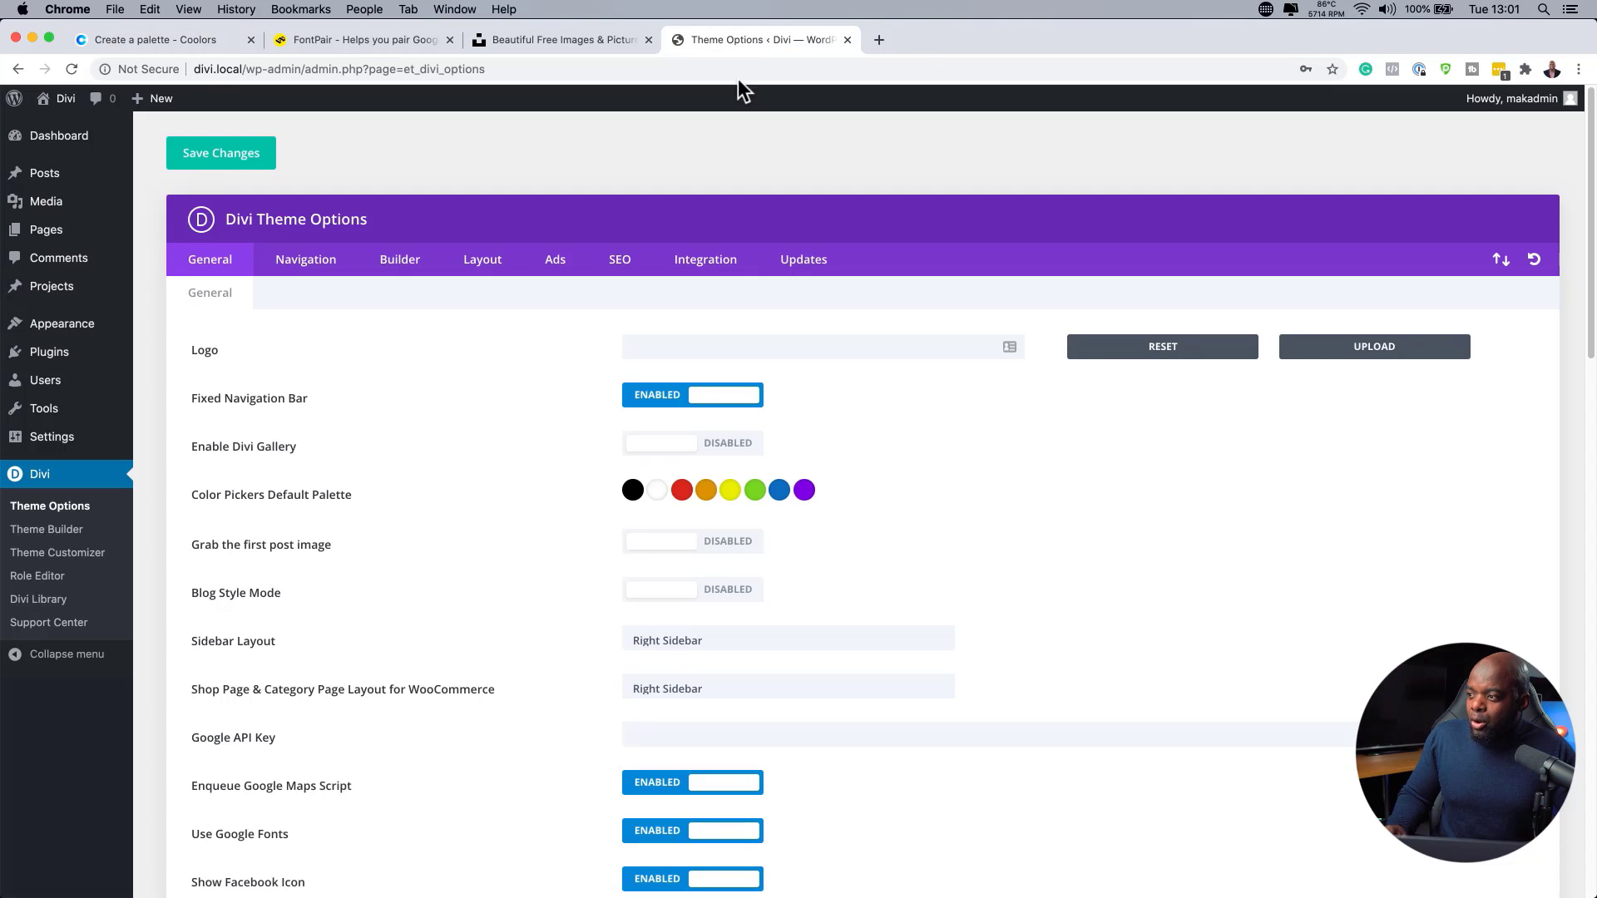
{"action": "left_click", "coordinate": [808, 493]}
{"action": "double_click", "coordinate": [690, 526]}
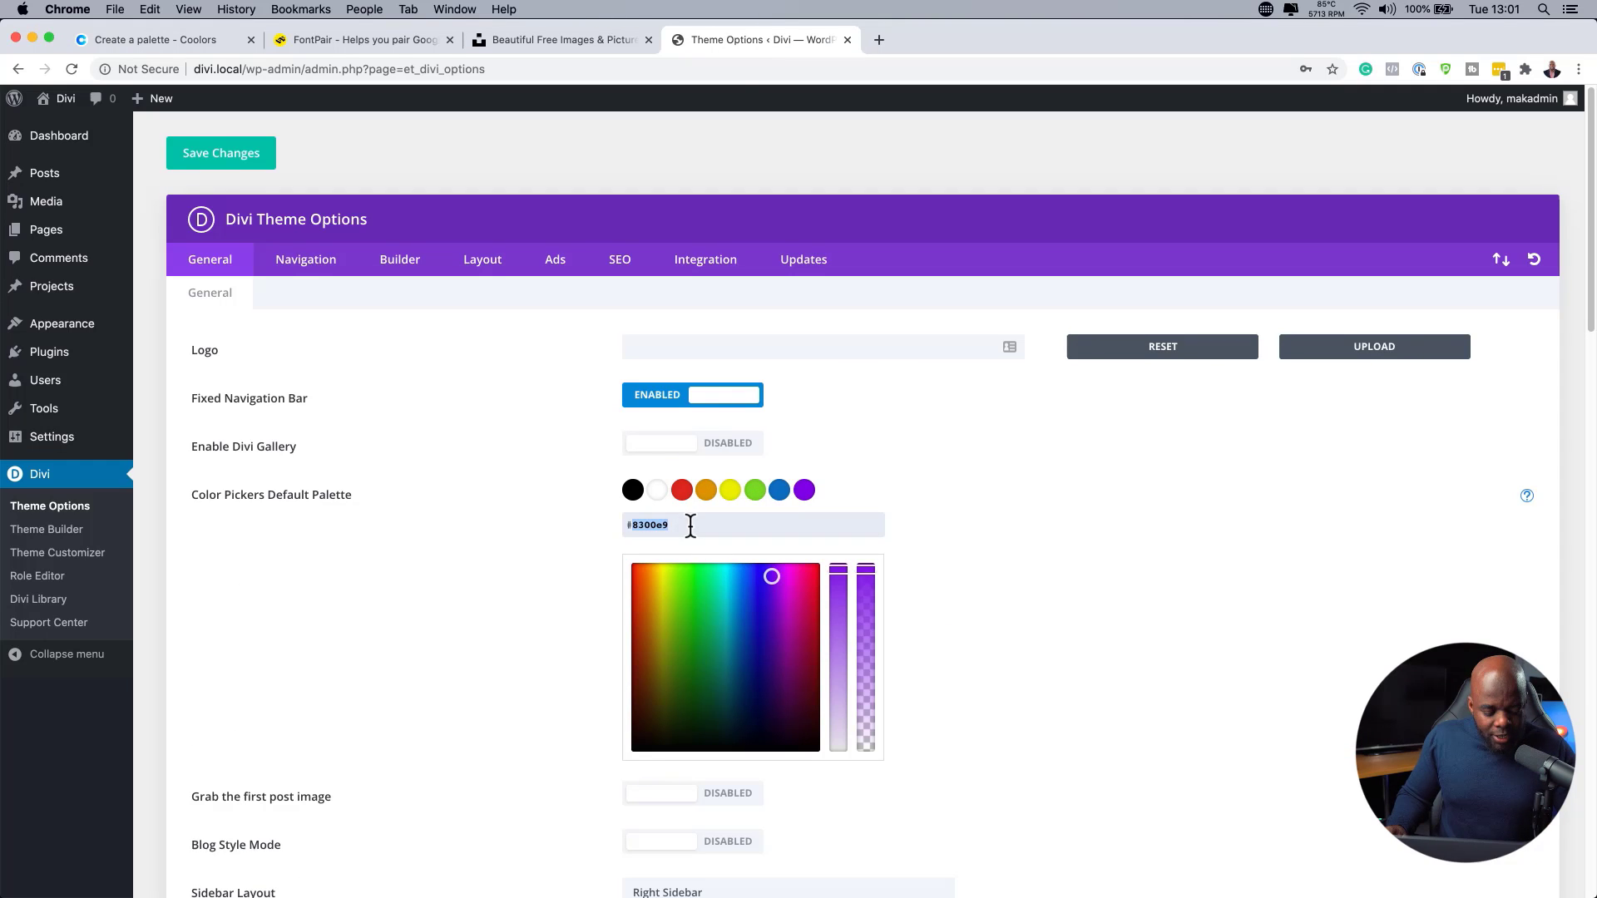
{"action": "key", "text": "super+v"}
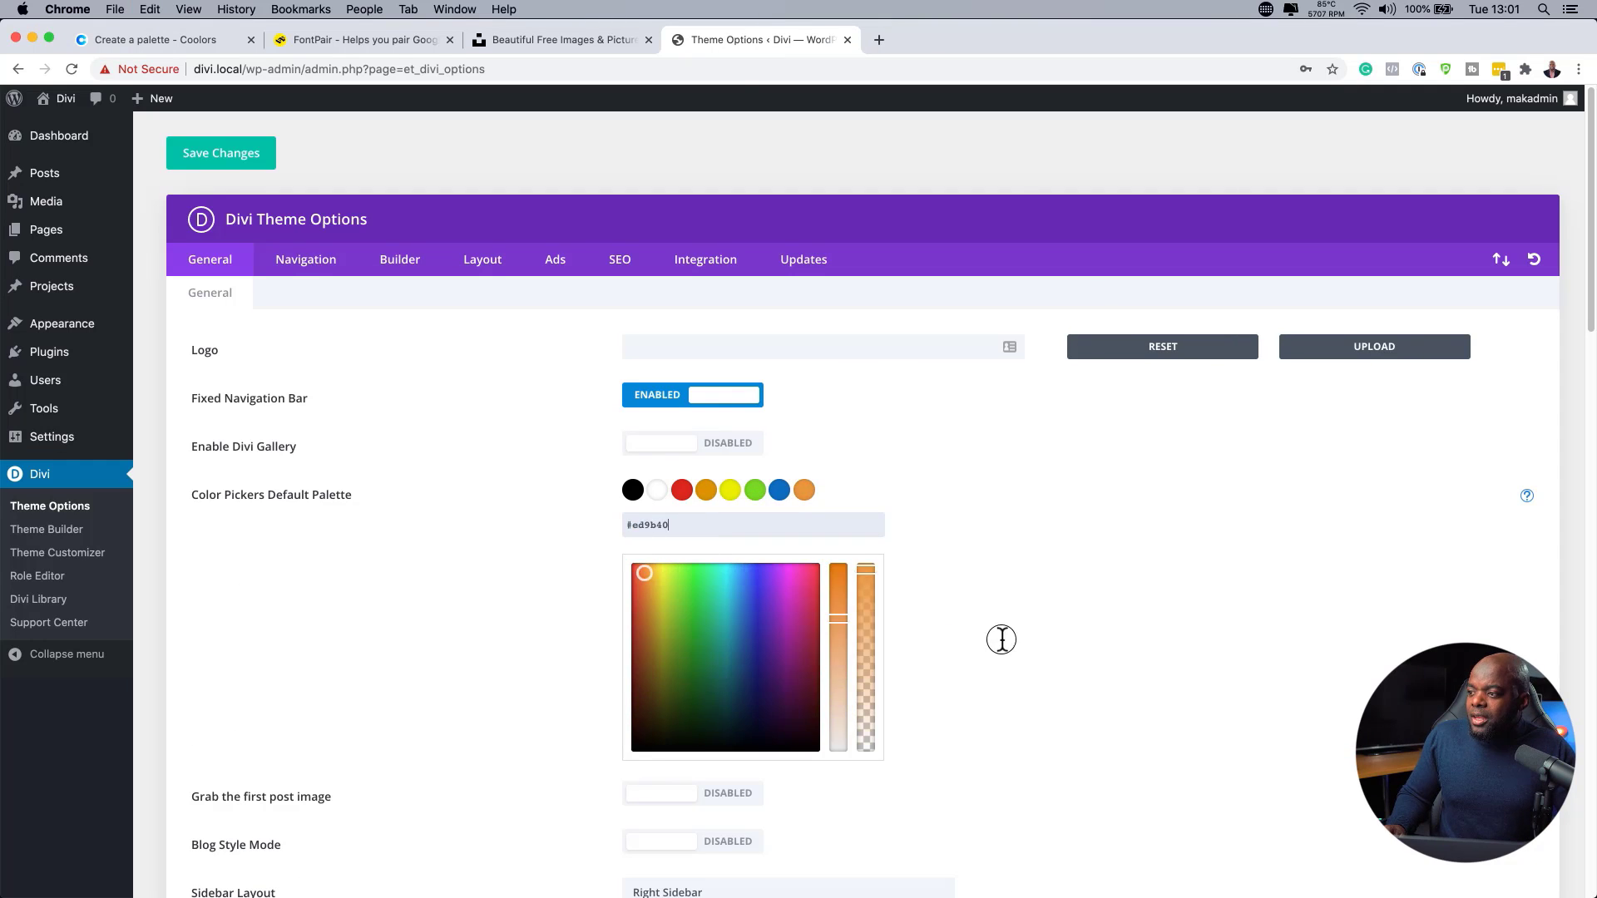
{"action": "left_click", "coordinate": [213, 151]}
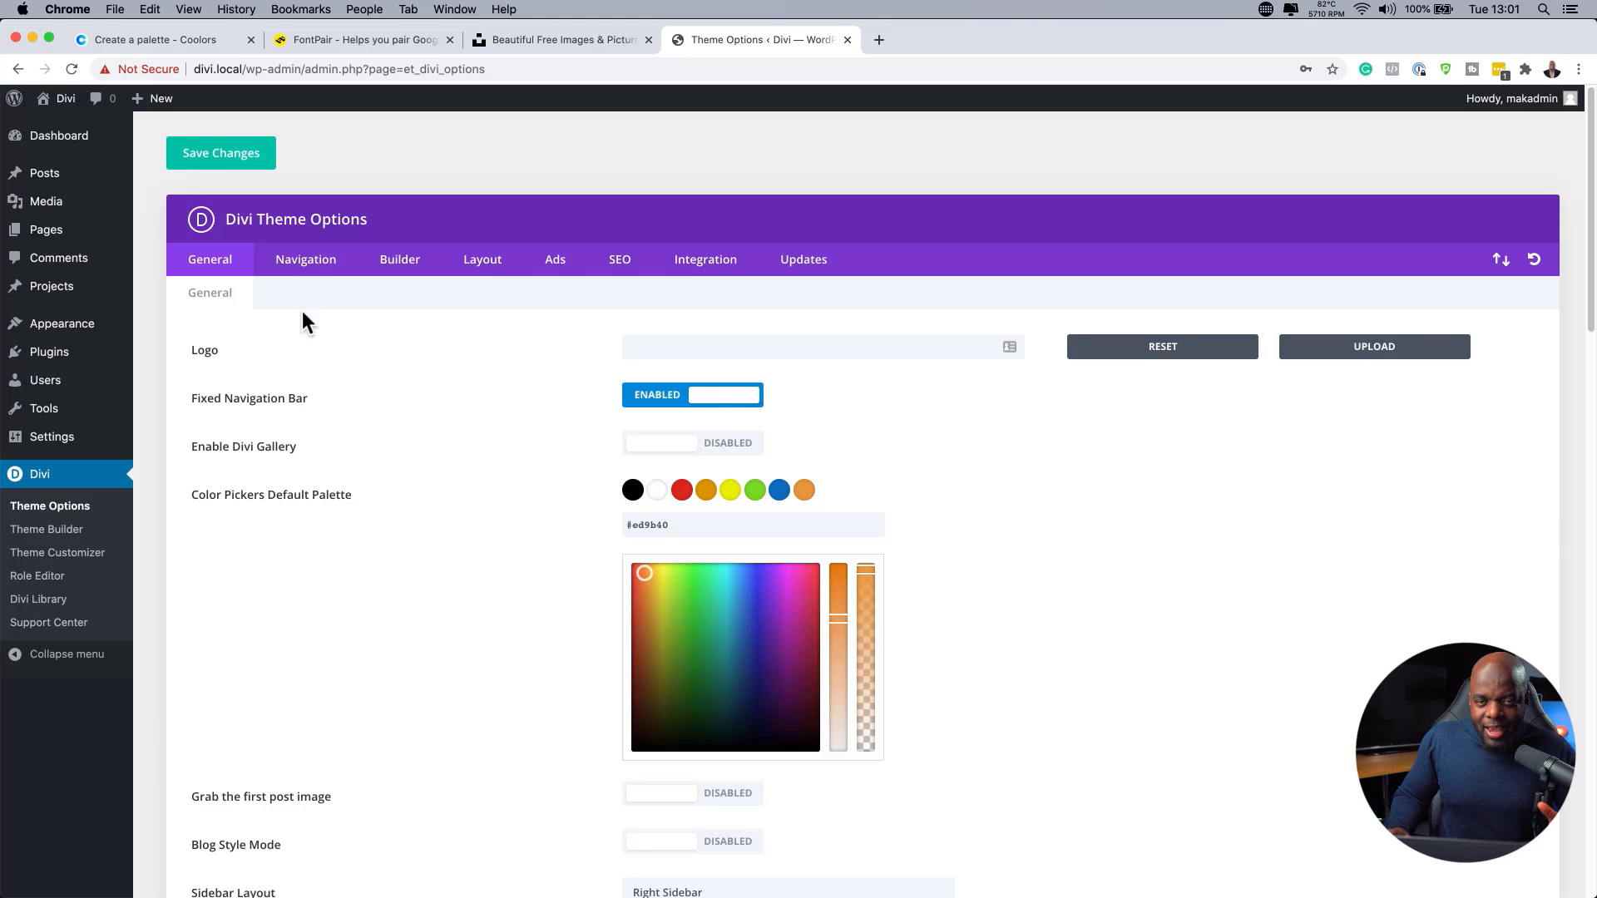
Scroll through FontPair's Featured Font Pairs like Lora & Merriweather and Rubik & Karla, then back up.
{"action": "left_click", "coordinate": [331, 40]}
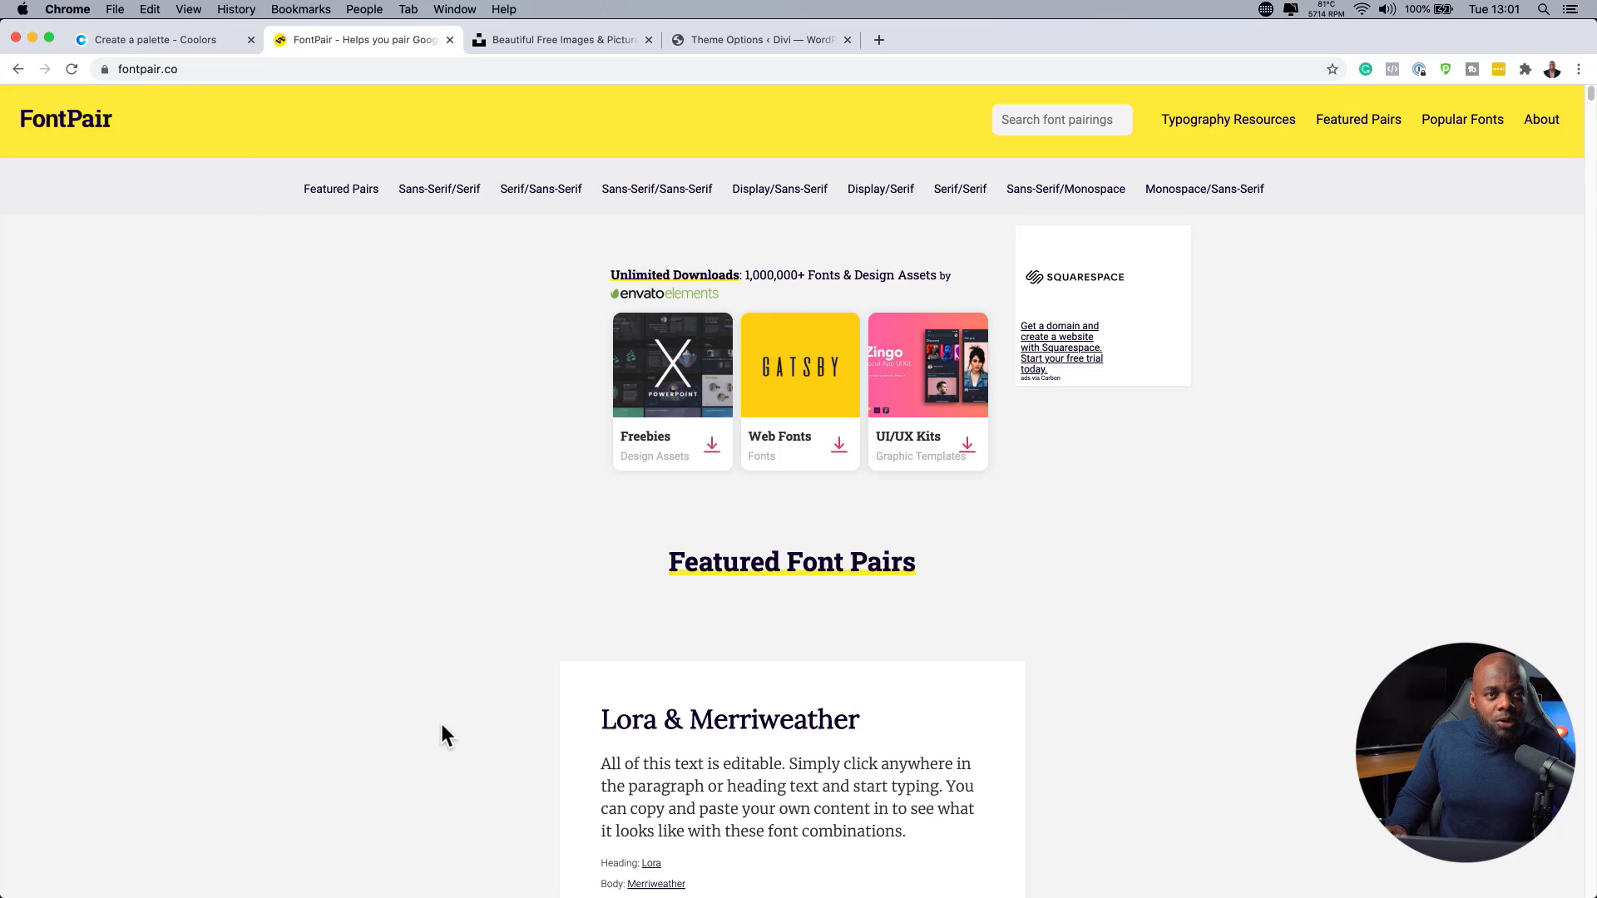
{"action": "scroll", "coordinate": [484, 728], "scroll_direction": "down", "scroll_amount": 1}
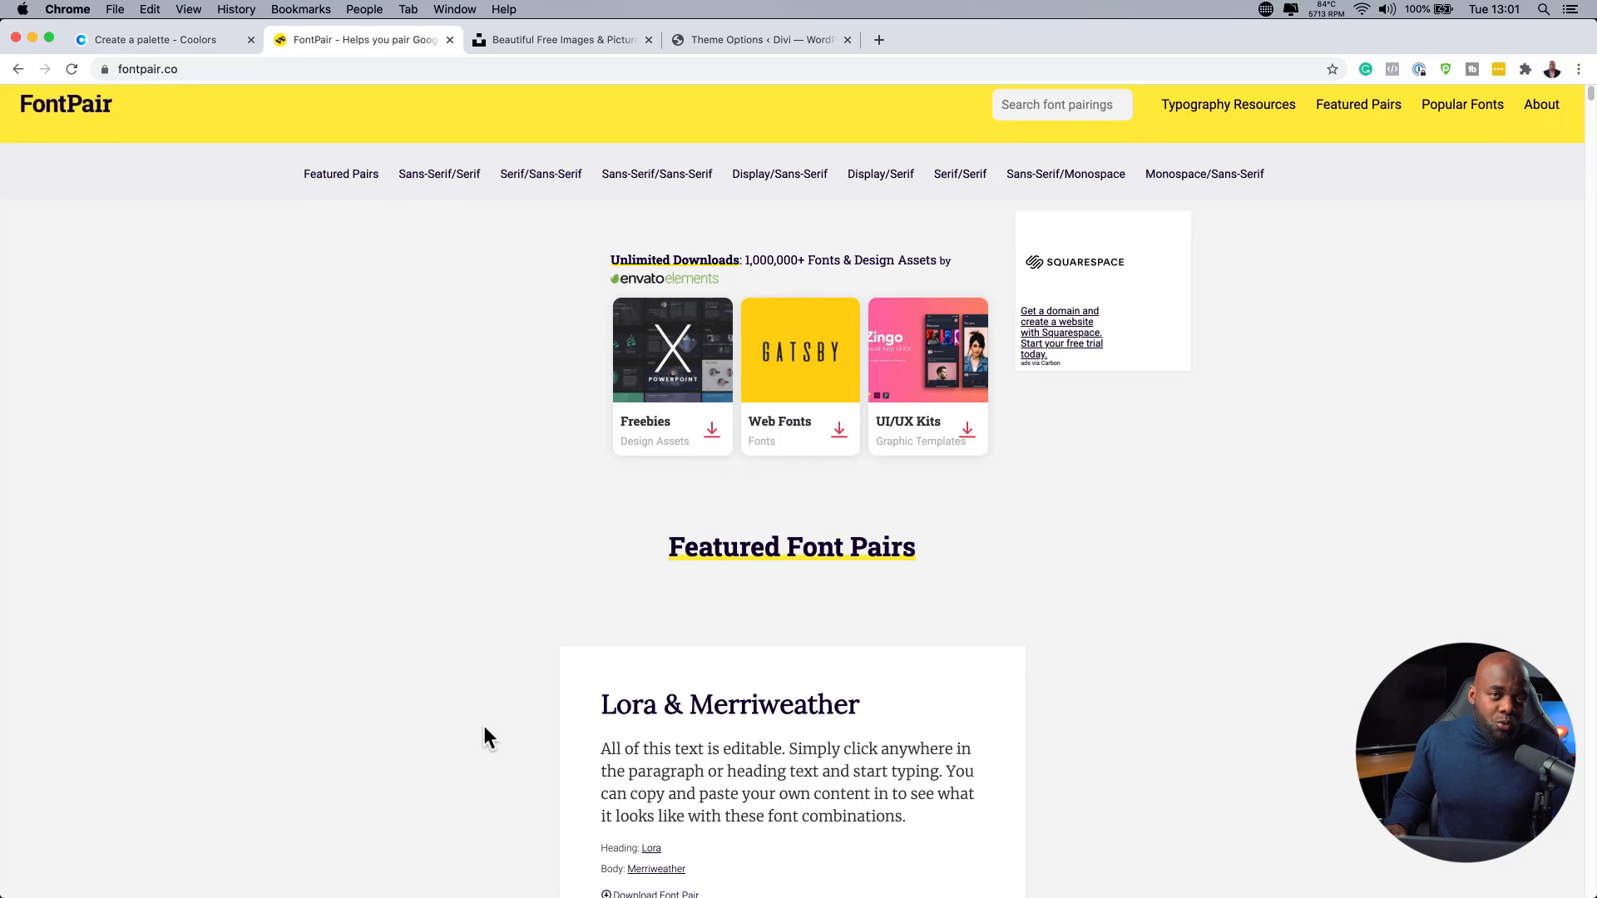
{"action": "scroll", "coordinate": [483, 725], "scroll_direction": "down", "scroll_amount": 3}
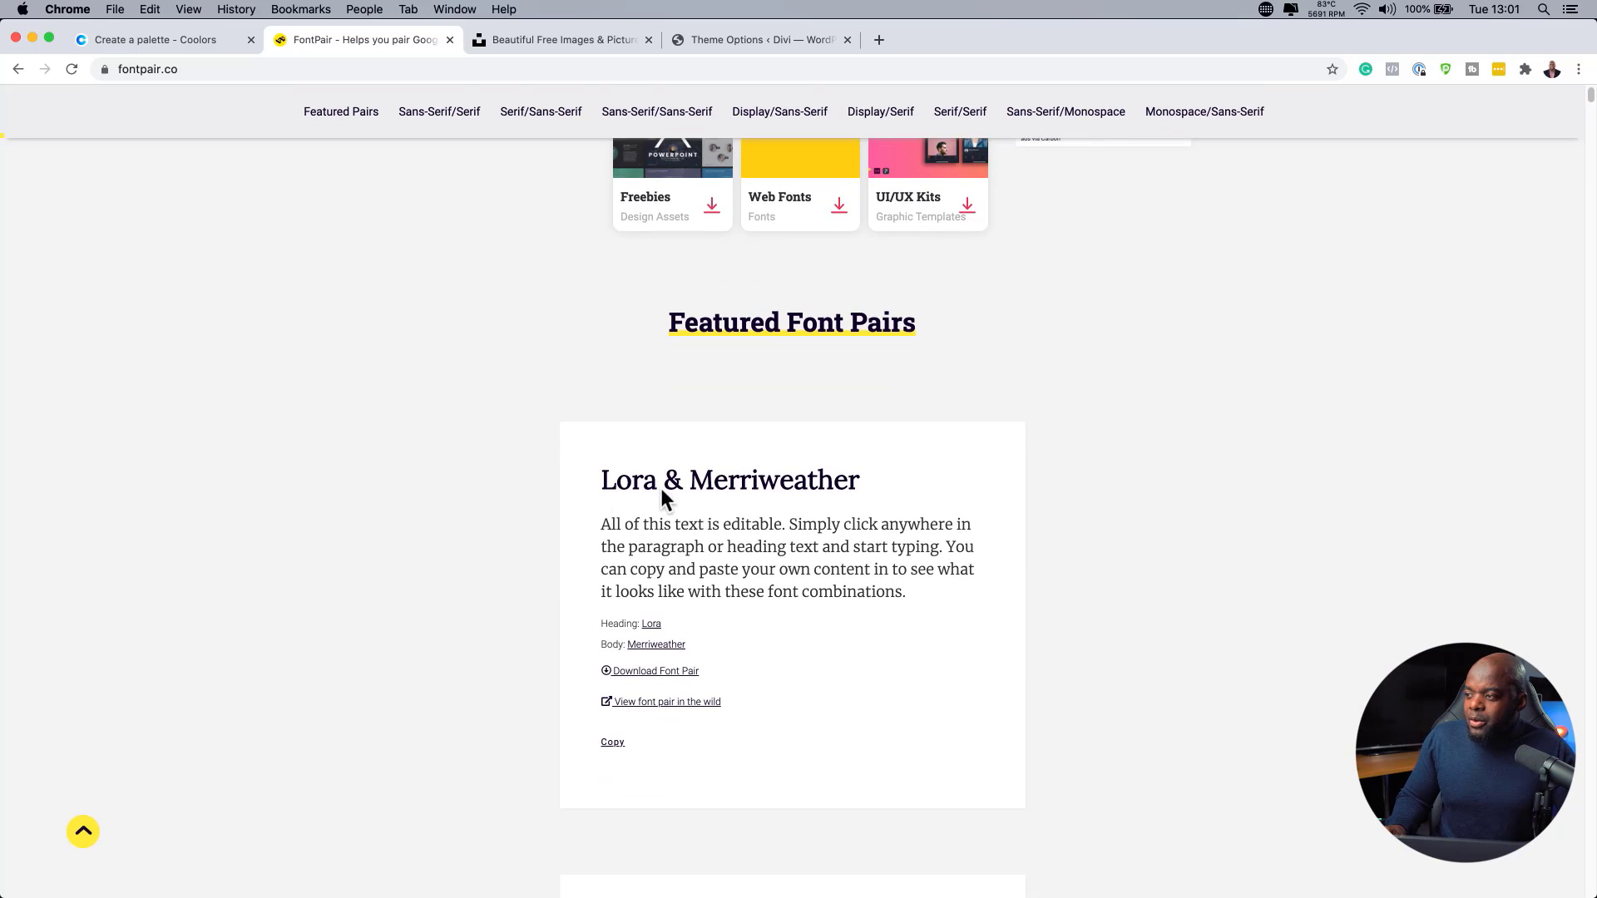
{"action": "scroll", "coordinate": [868, 700], "scroll_direction": "down", "scroll_amount": 5}
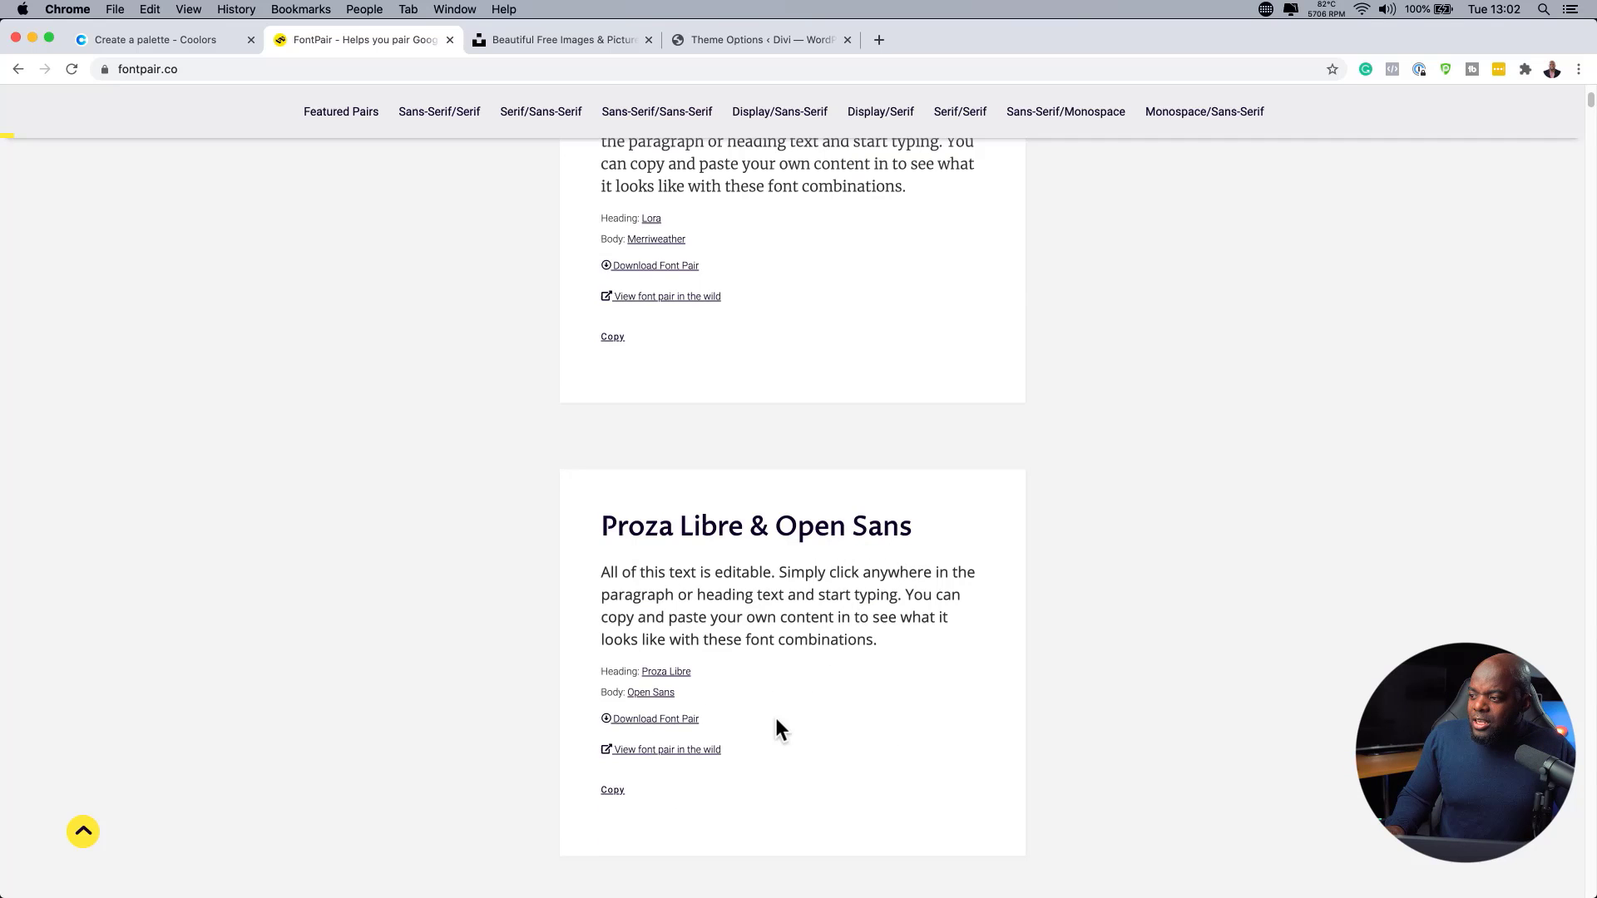
{"action": "scroll", "coordinate": [777, 723], "scroll_direction": "down", "scroll_amount": 5}
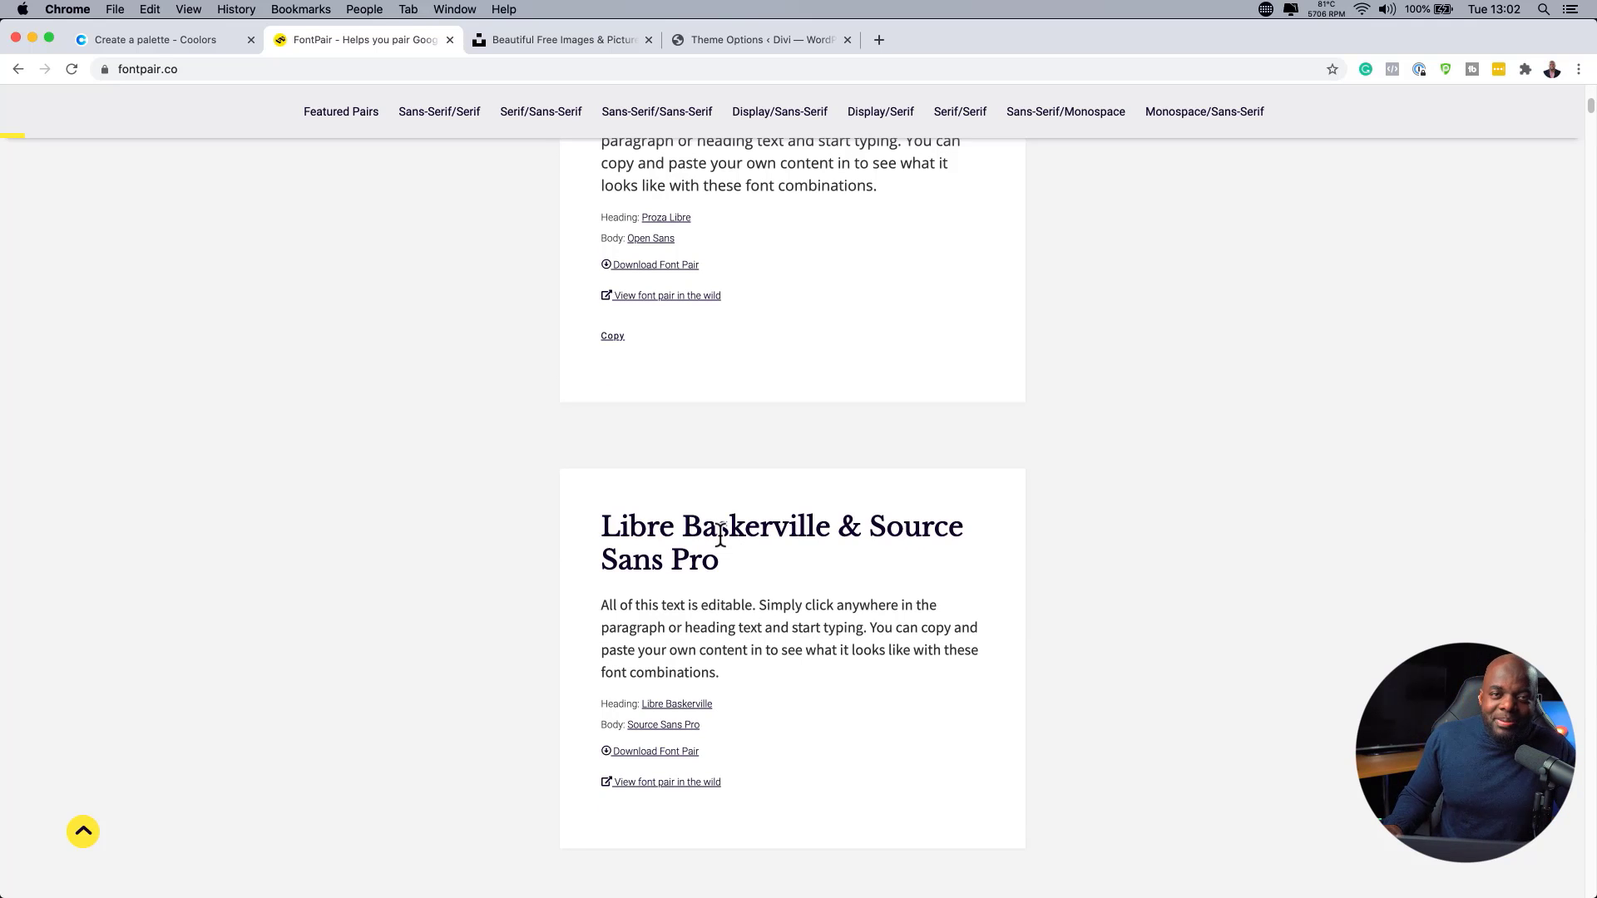
{"action": "scroll", "coordinate": [856, 615], "scroll_direction": "down", "scroll_amount": 5}
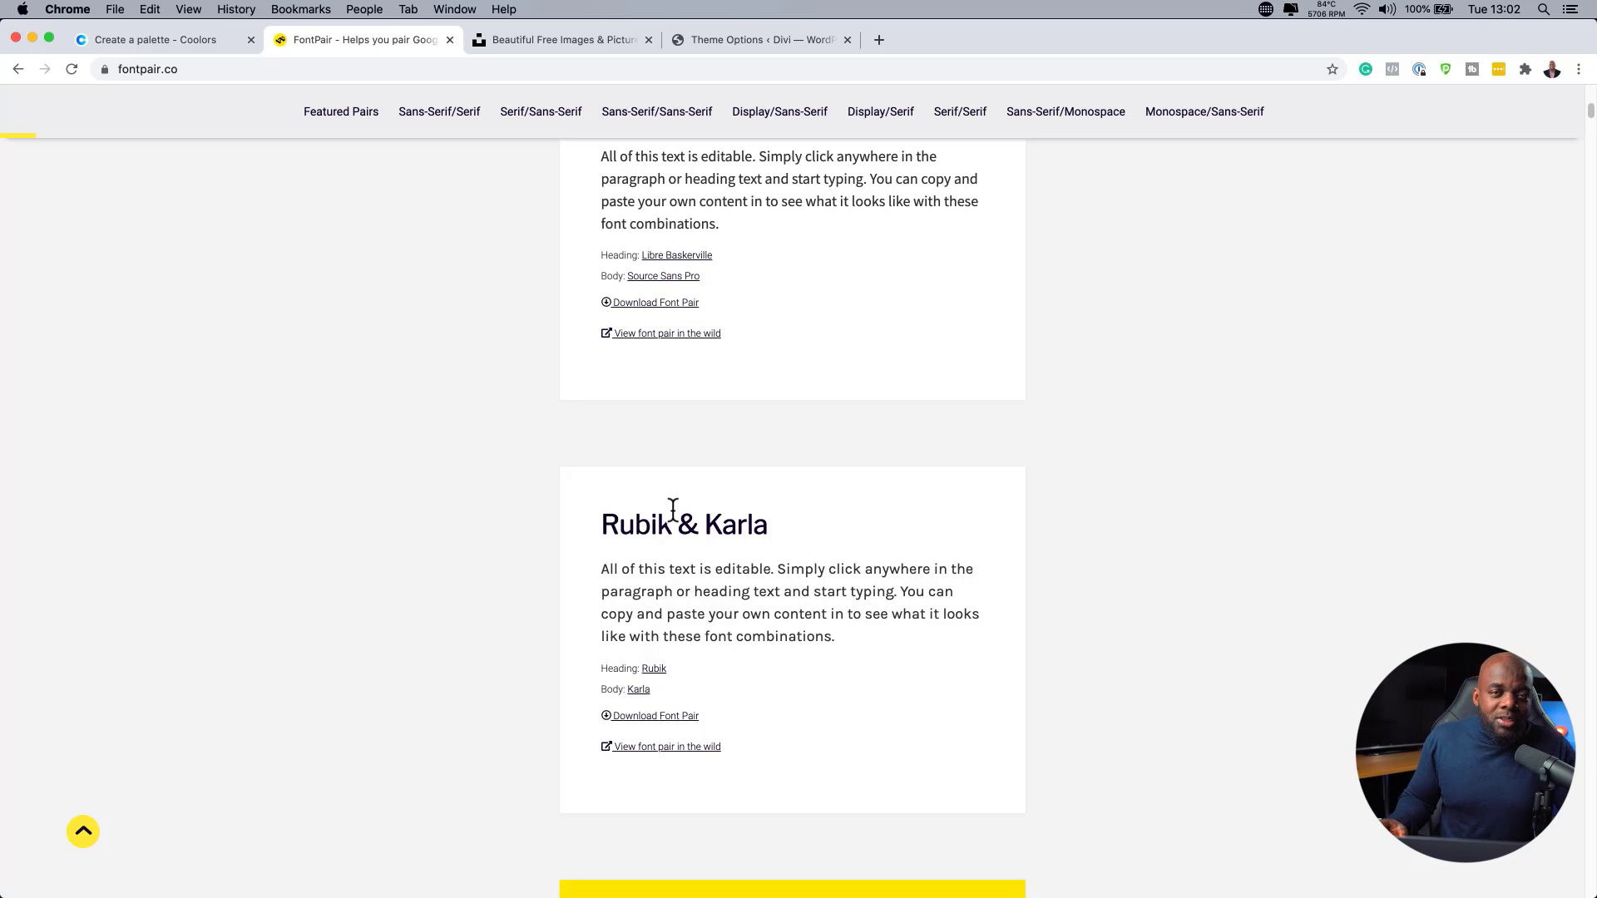
{"action": "scroll", "coordinate": [692, 471], "scroll_direction": "down", "scroll_amount": 2}
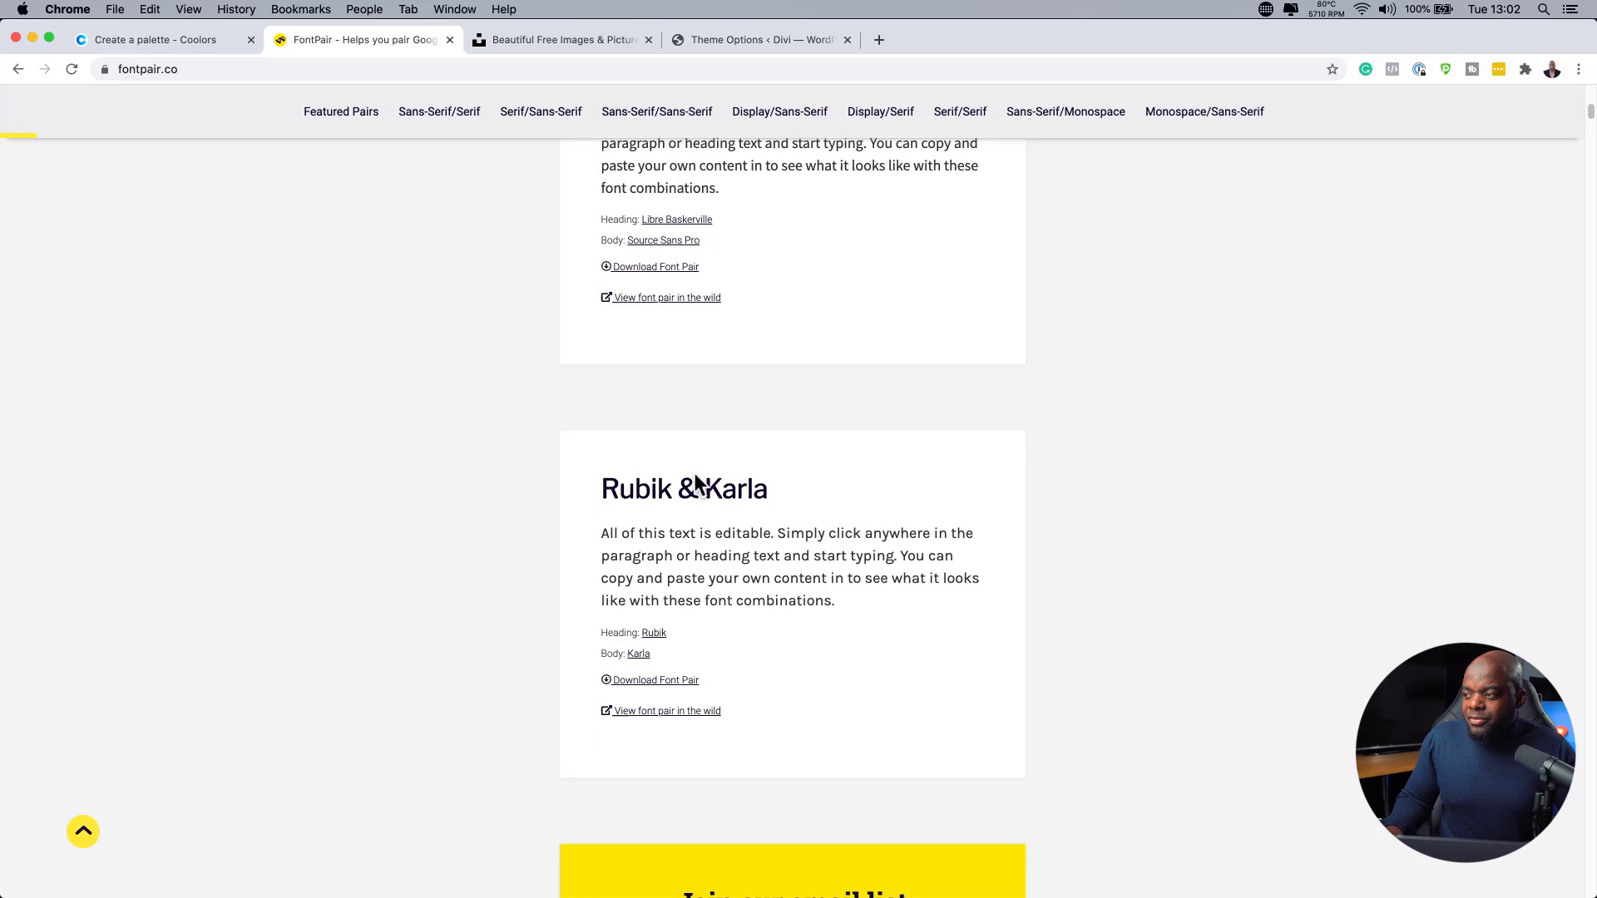
{"action": "scroll", "coordinate": [692, 471], "scroll_direction": "up", "scroll_amount": 15}
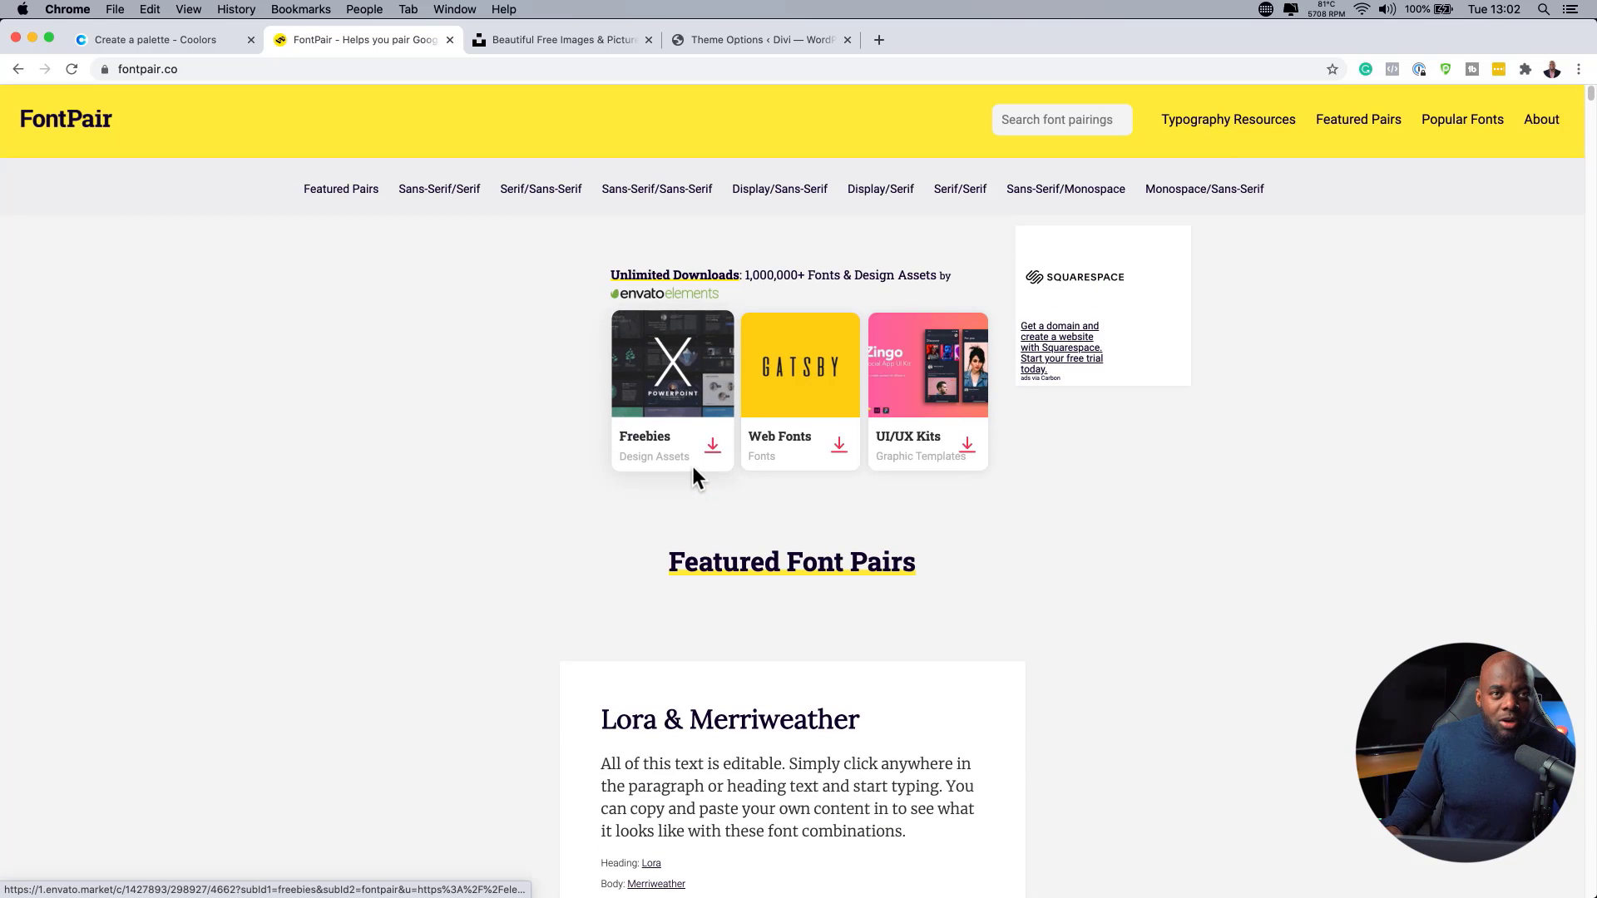
View the Unsplash photo homepage, then return to Divi Theme Options.
{"action": "left_click", "coordinate": [545, 40]}
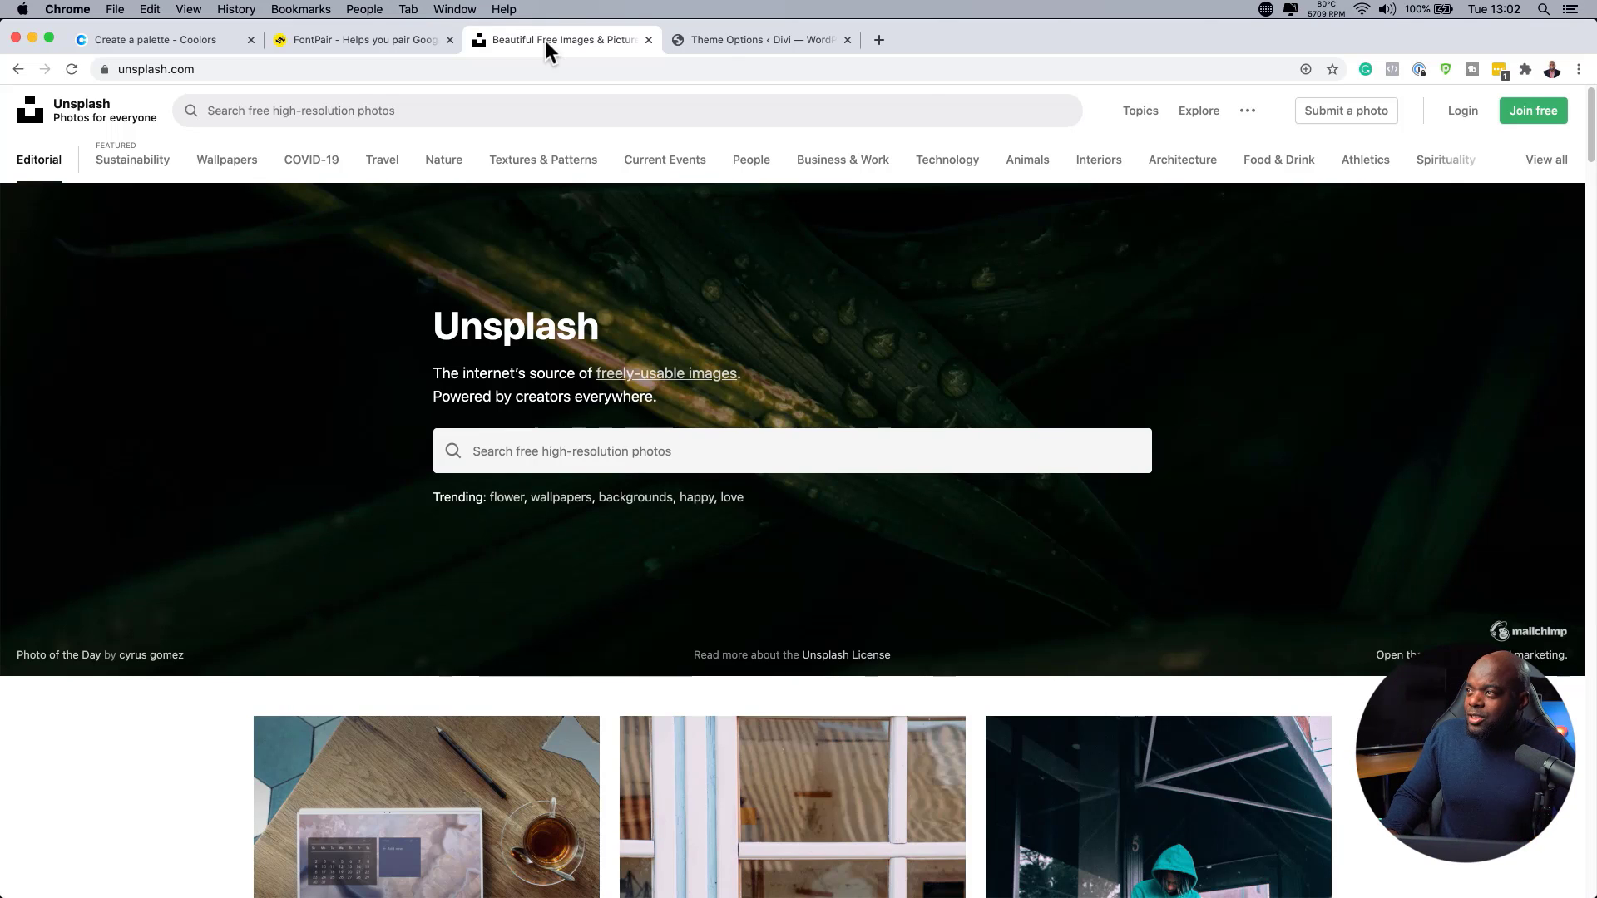
{"action": "left_click", "coordinate": [720, 36]}
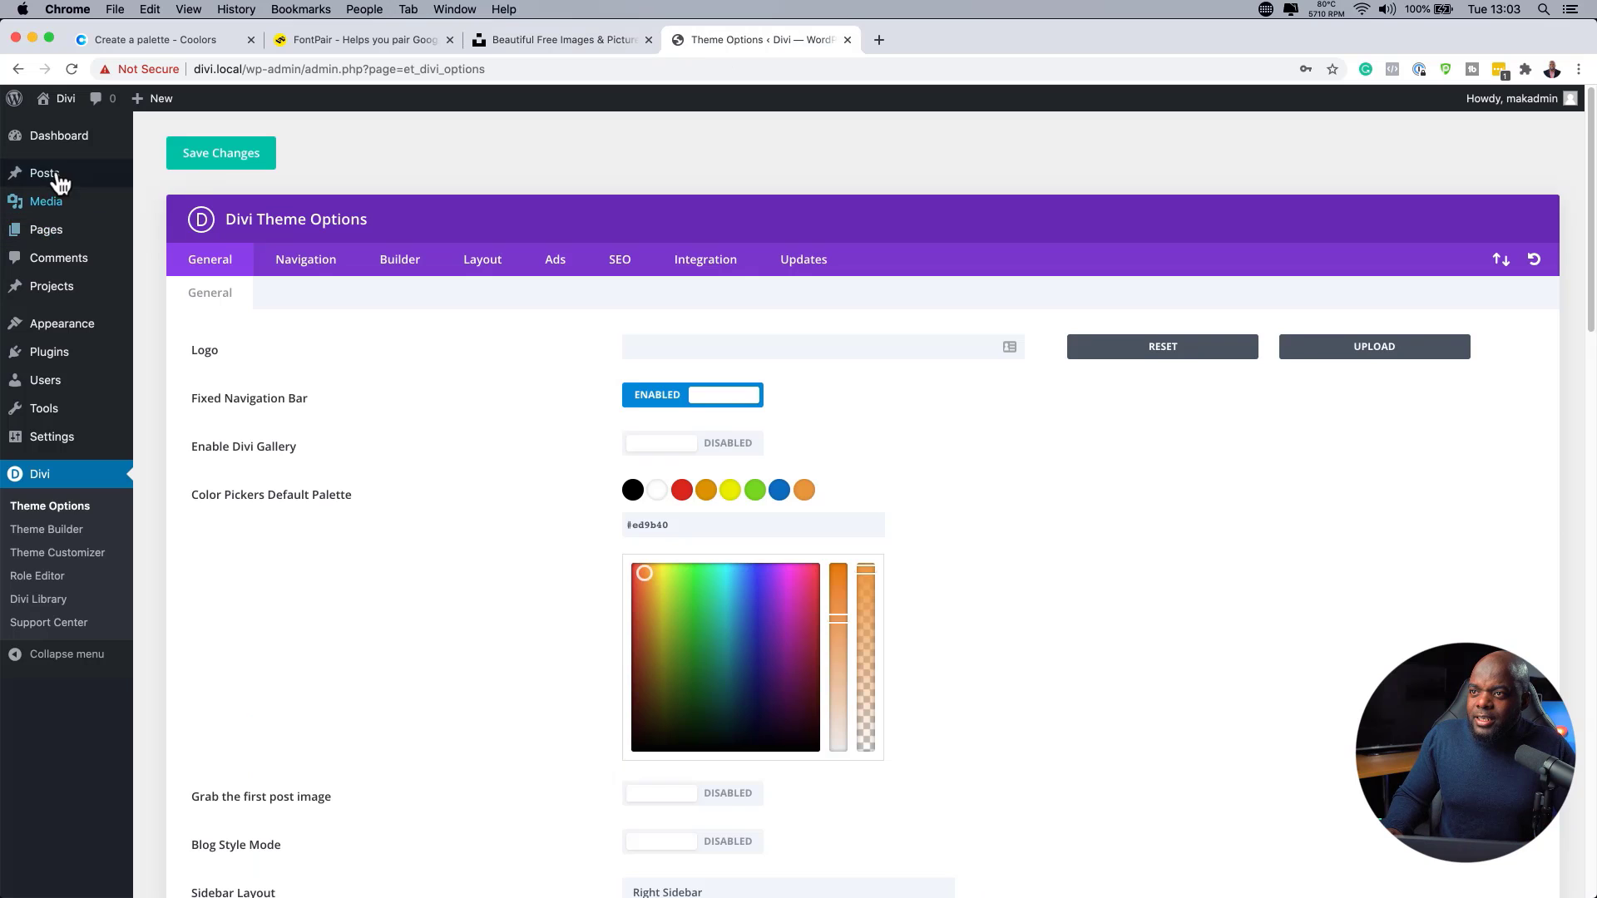
Create a new WordPress page titled 'Style' and open it in the Divi Builder.
{"action": "mouse_move", "coordinate": [50, 230]}
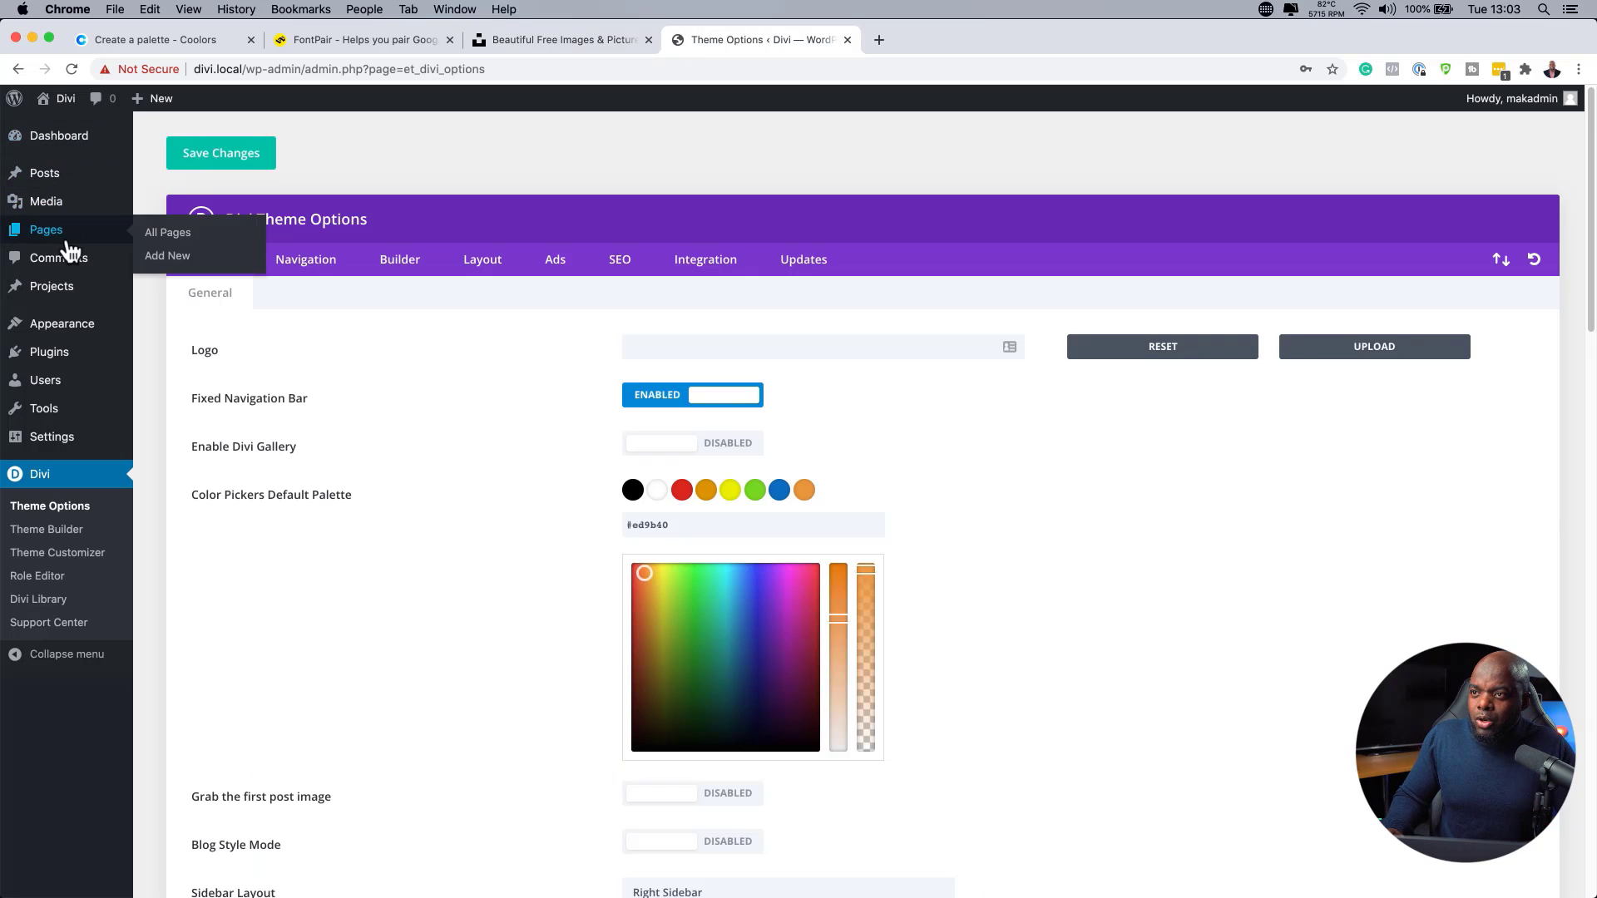
{"action": "left_click", "coordinate": [184, 261]}
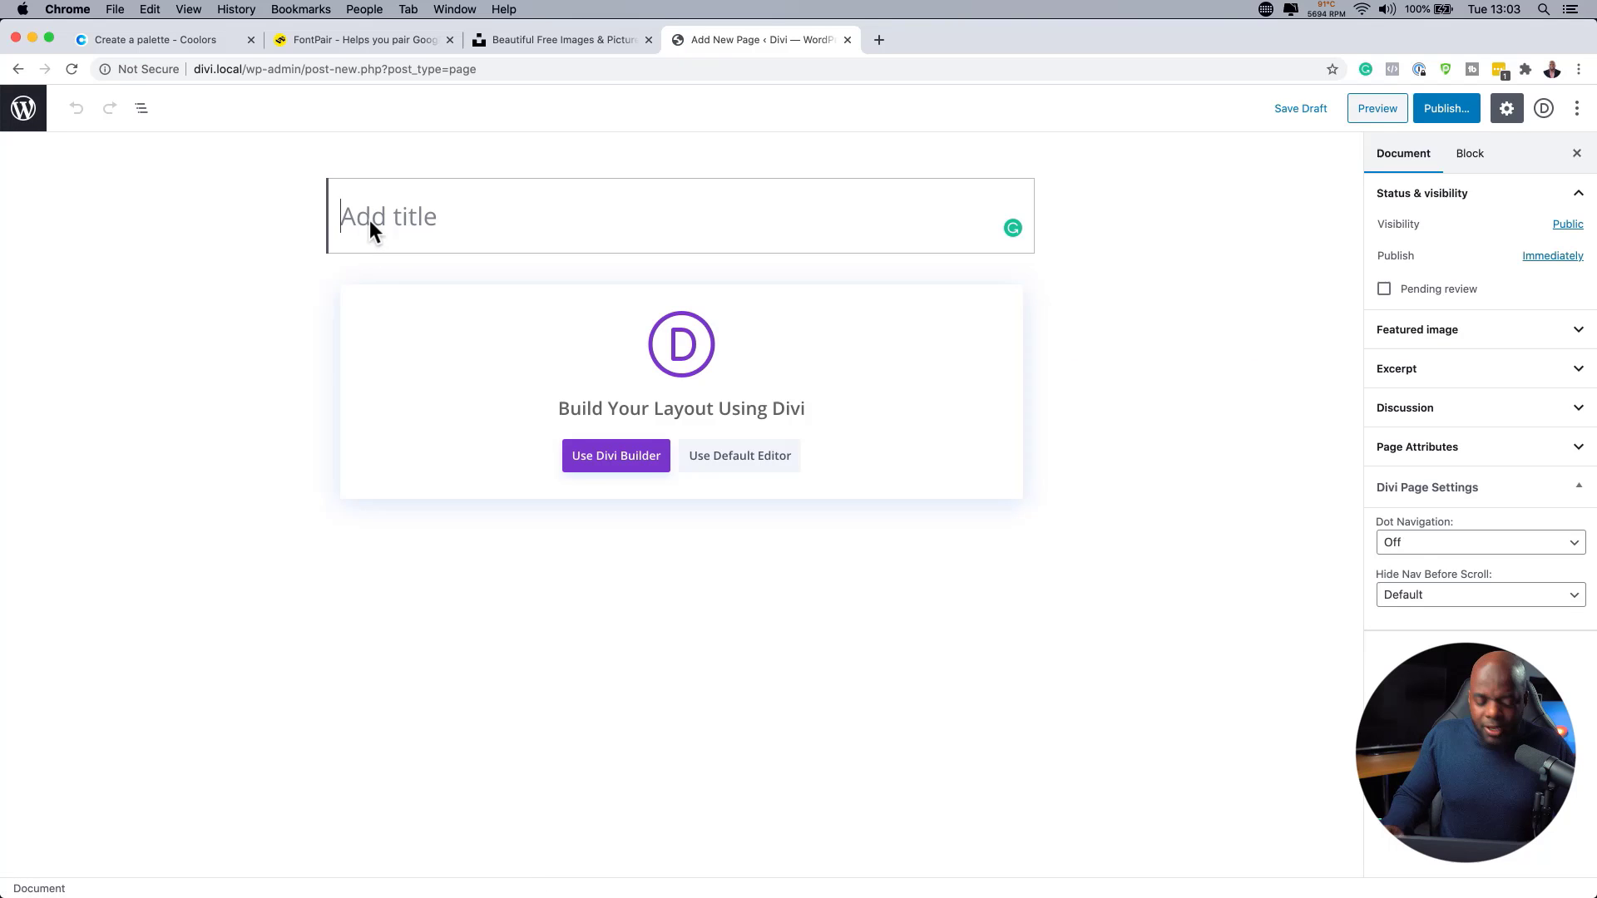
{"action": "type", "text": "Style"}
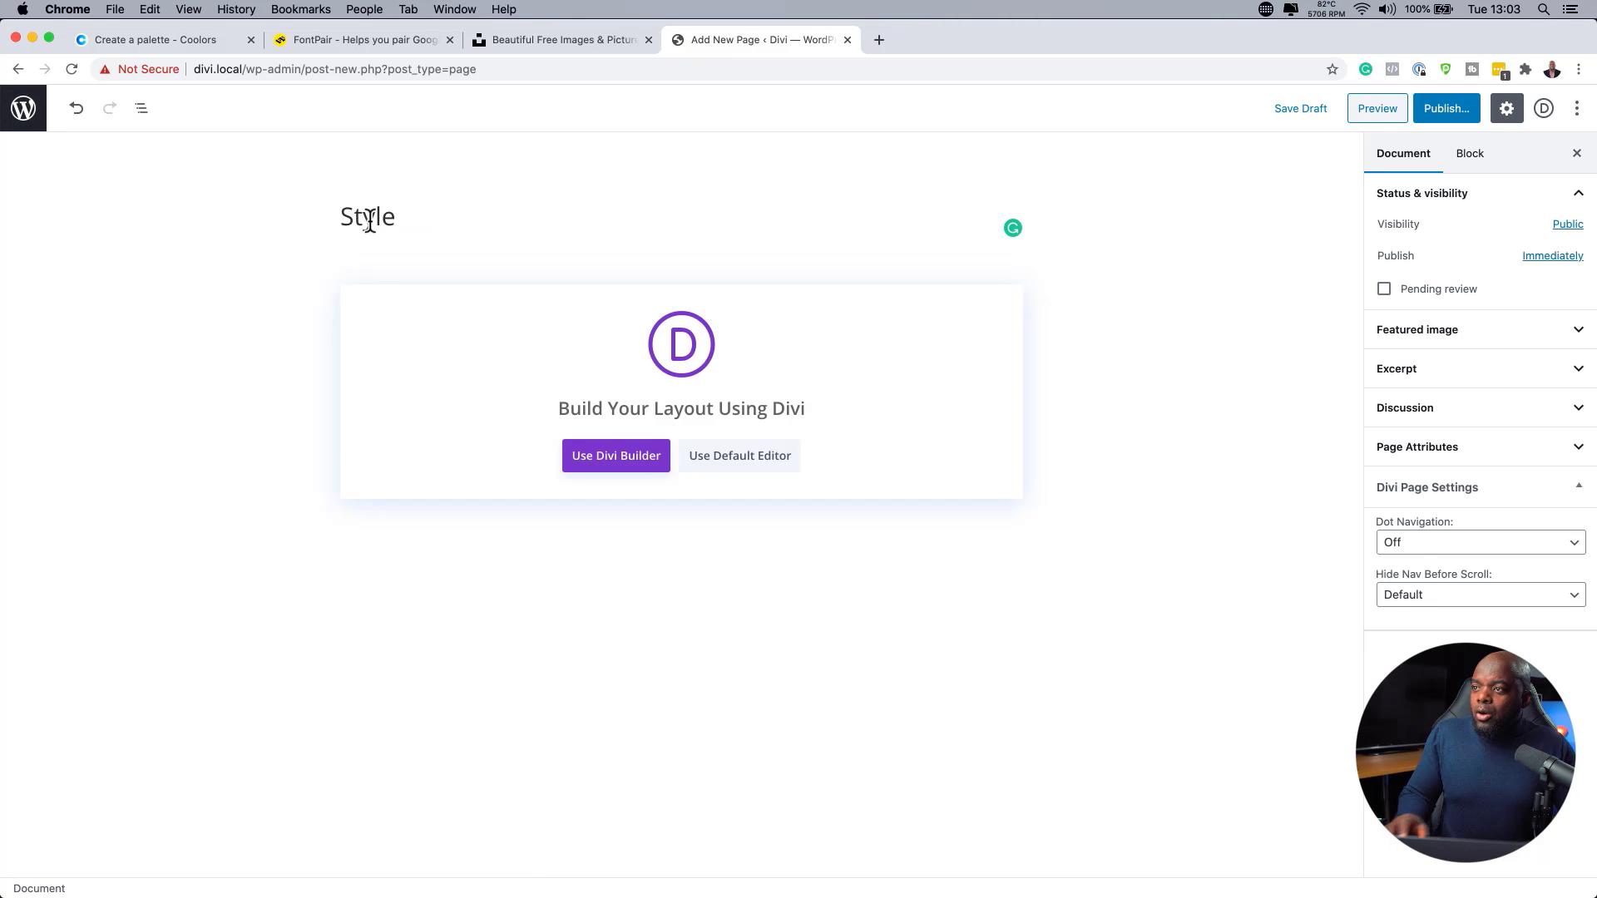
{"action": "left_click", "coordinate": [639, 457]}
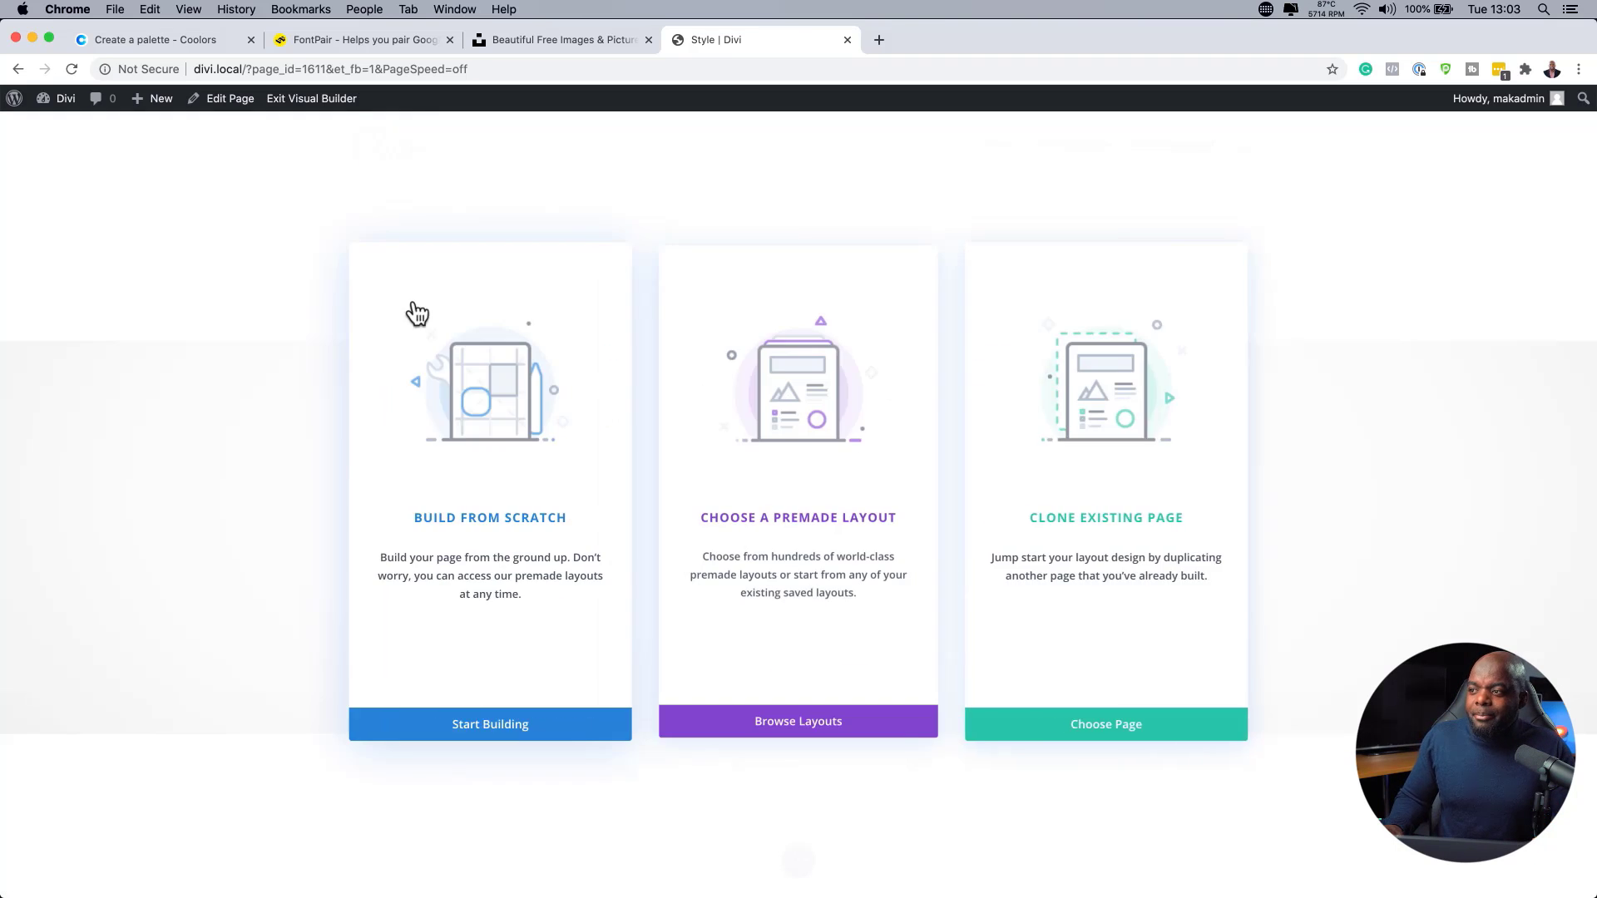
Build from scratch with a one-column row containing a Text module.
{"action": "left_click", "coordinate": [499, 530]}
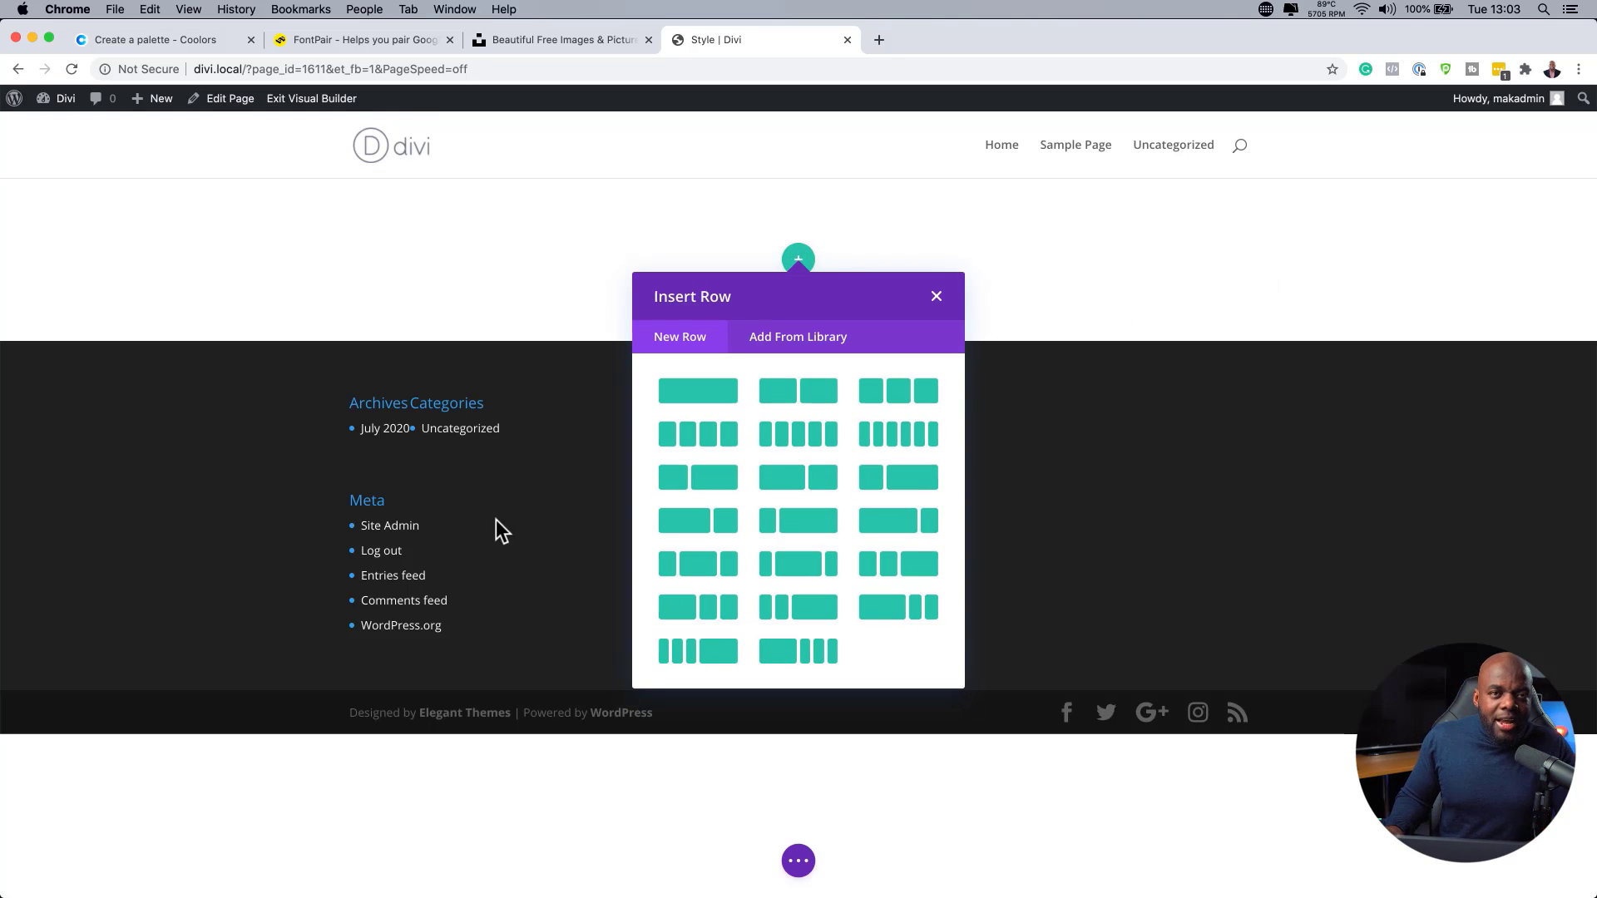
{"action": "left_click", "coordinate": [702, 390]}
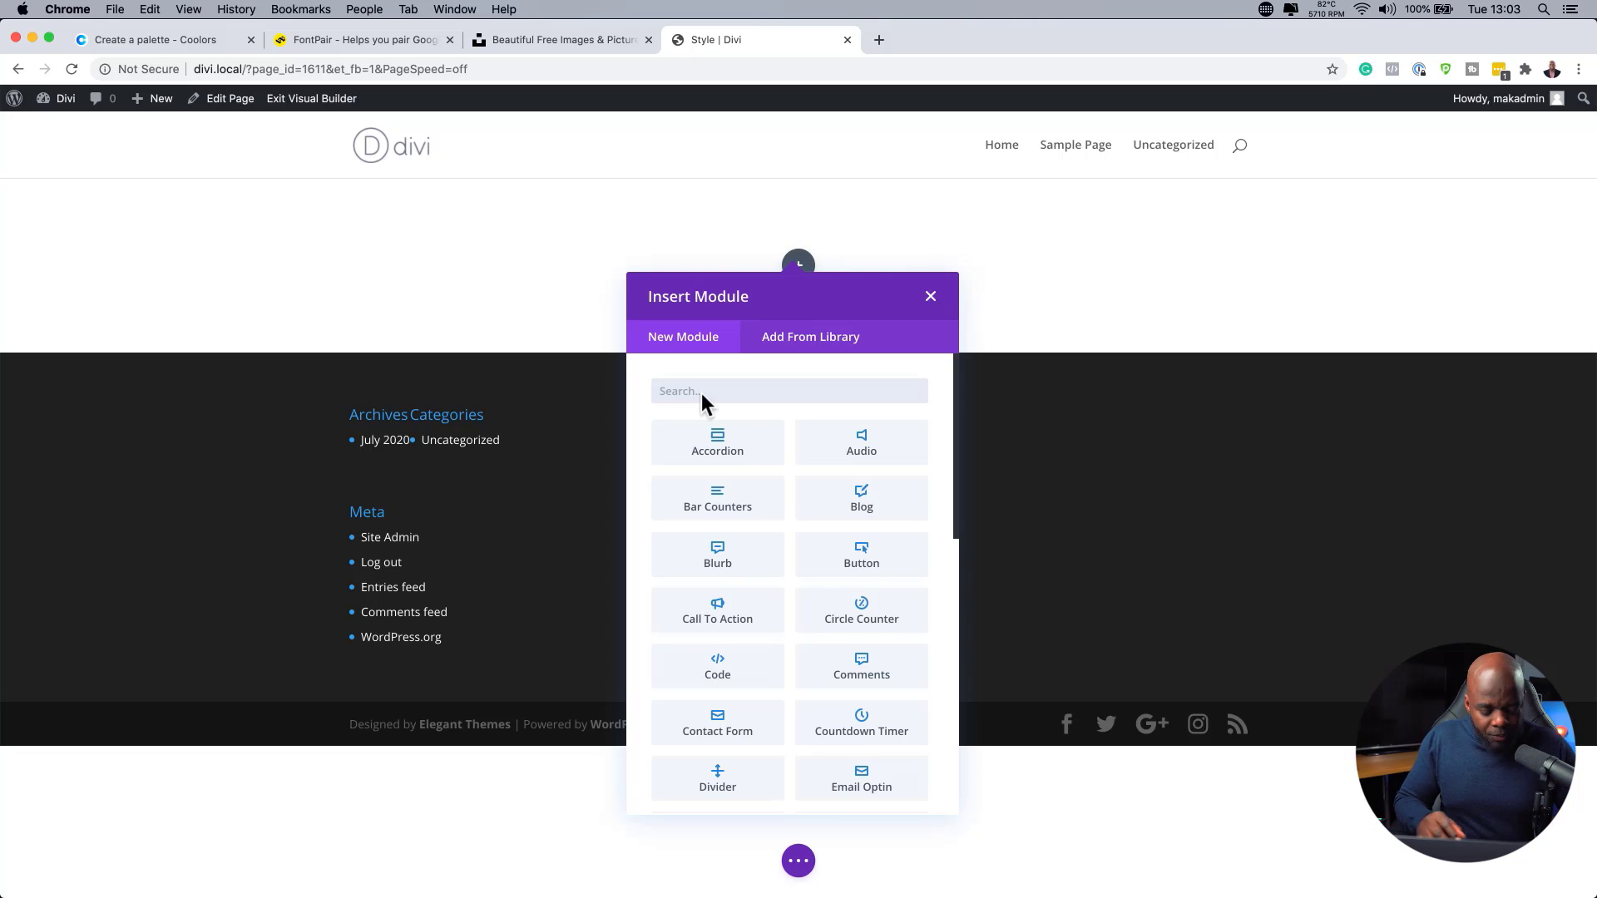
{"action": "type", "text": "tesx"}
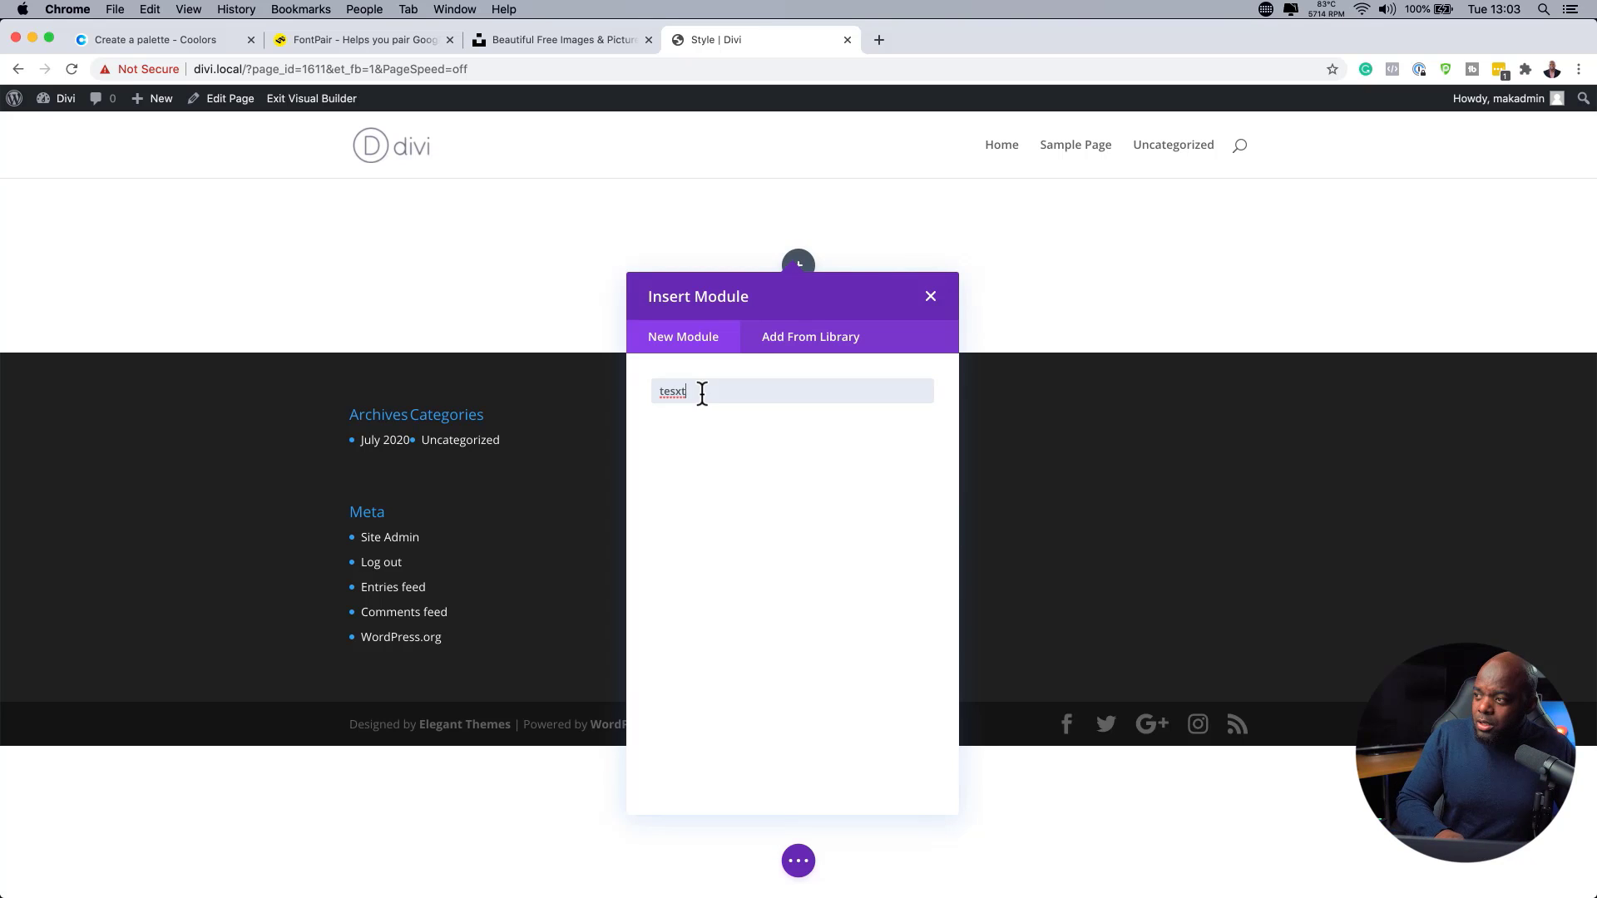
{"action": "type", "text": "t"}
{"action": "key", "text": "BackSpace"}
{"action": "key", "text": "BackSpace"}
{"action": "key", "text": "BackSpace"}
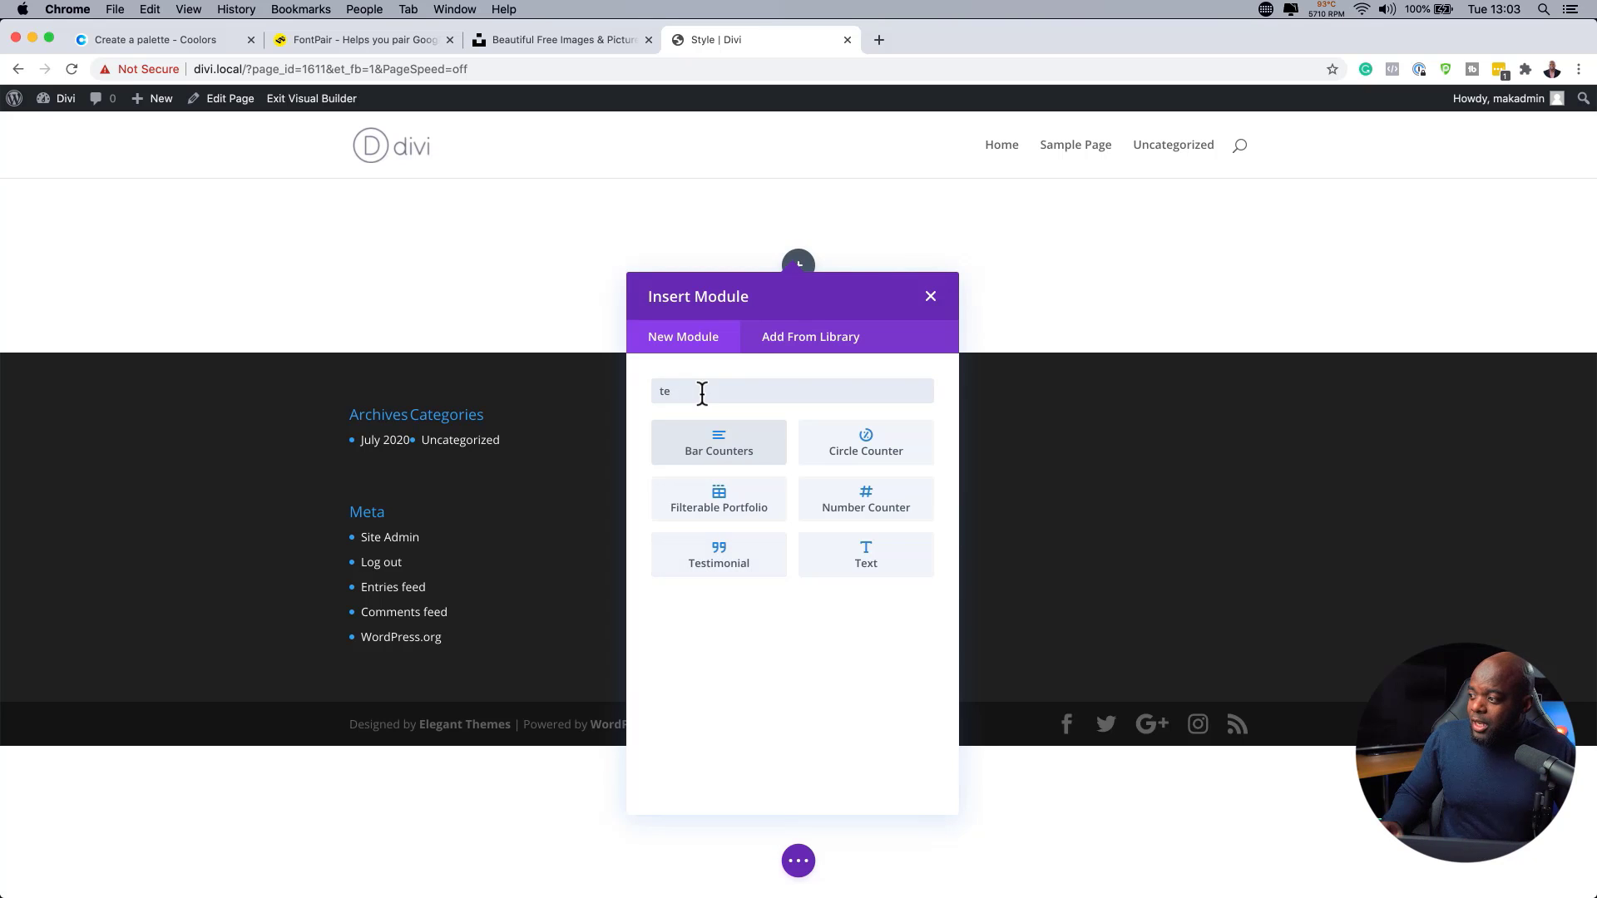
{"action": "left_click", "coordinate": [909, 560]}
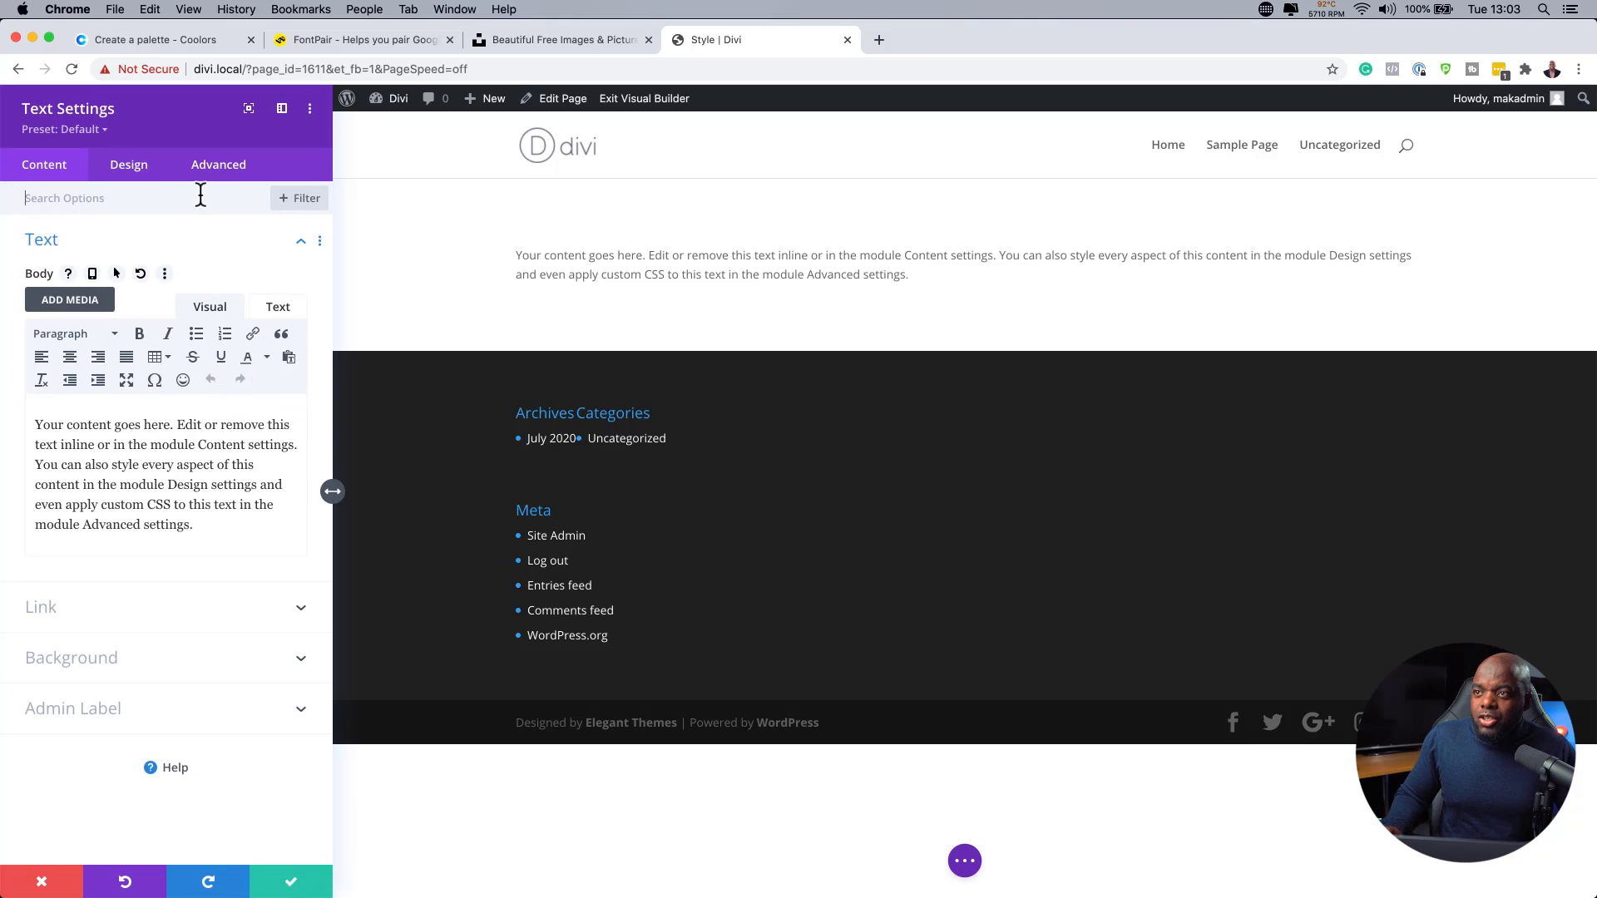
Create a new Text module preset named 'All Paragraph text'.
{"action": "left_click", "coordinate": [93, 129]}
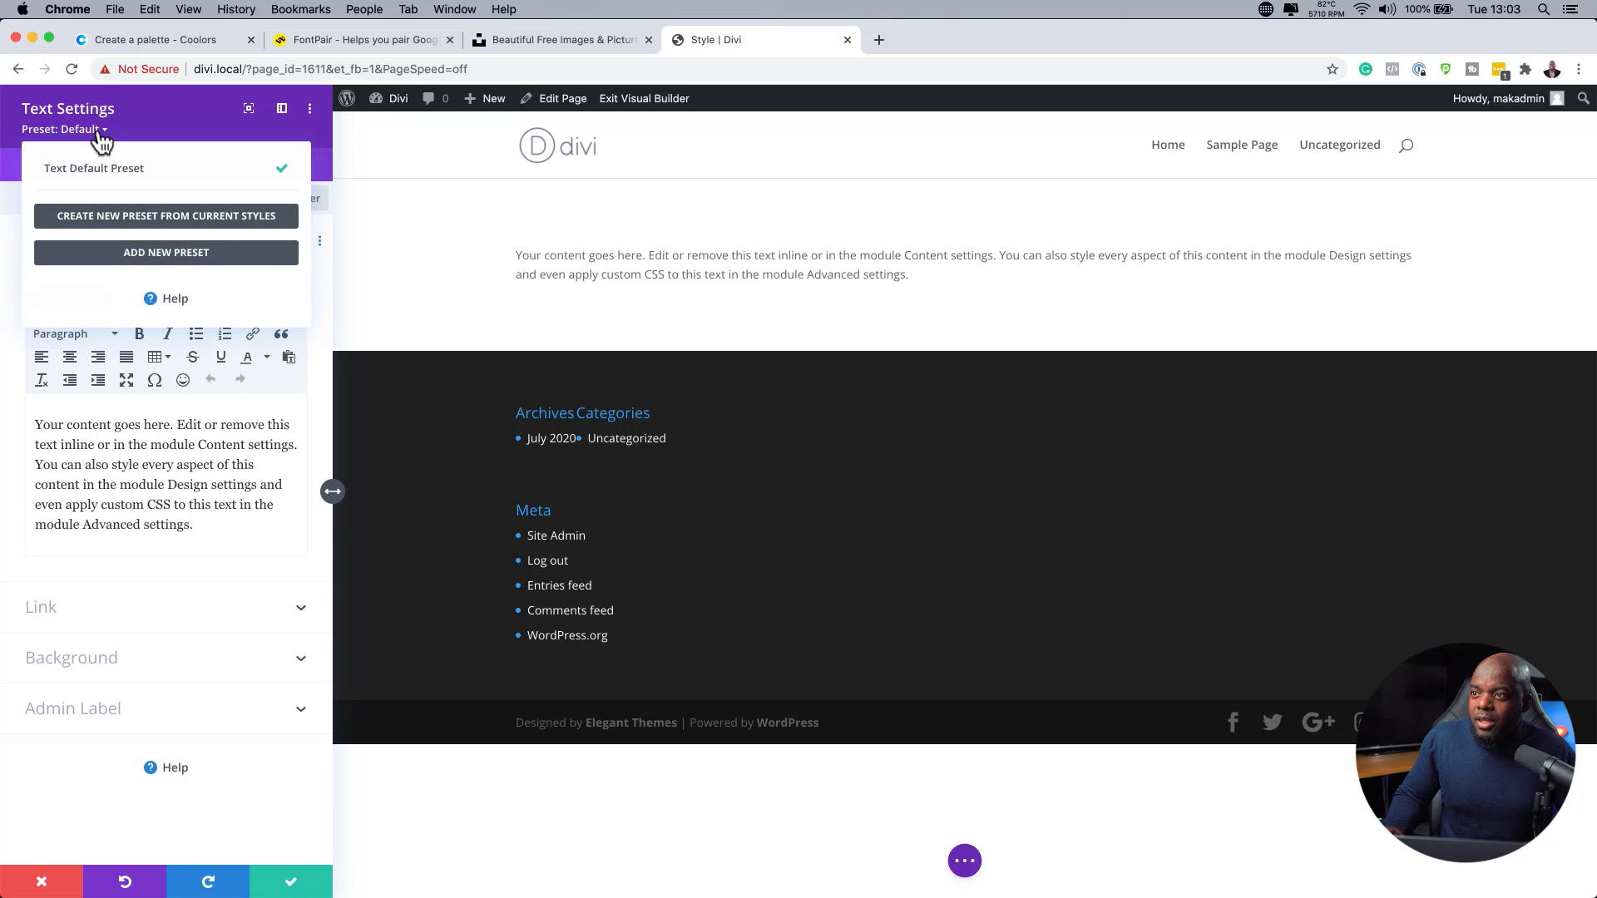
{"action": "left_click", "coordinate": [163, 254]}
{"action": "left_click", "coordinate": [158, 221]}
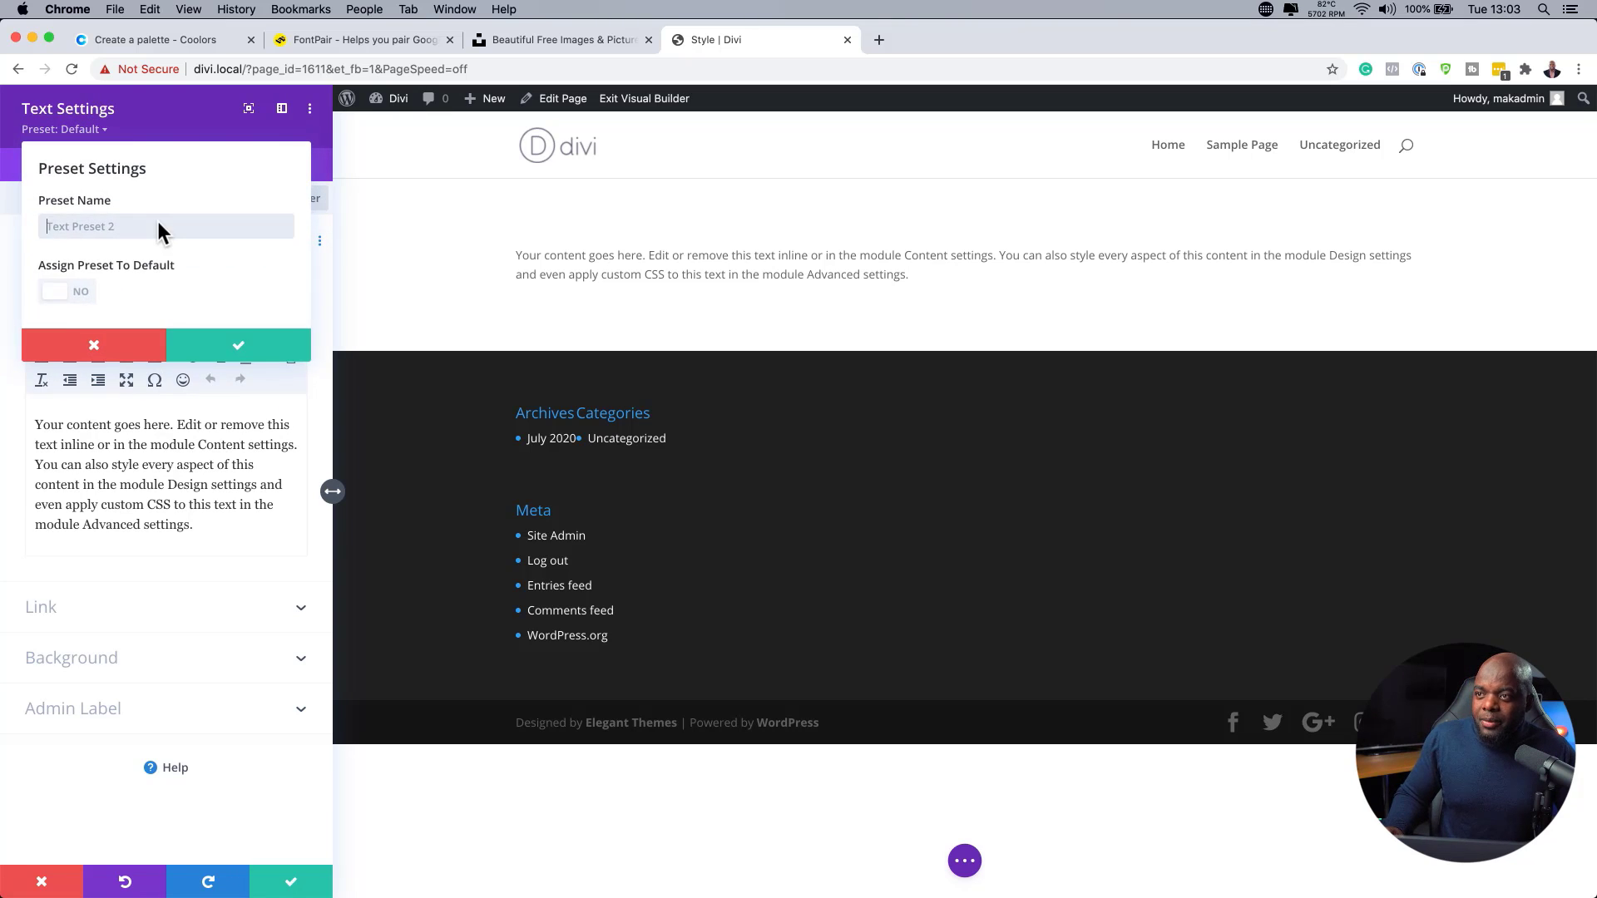
{"action": "type", "text": "A"}
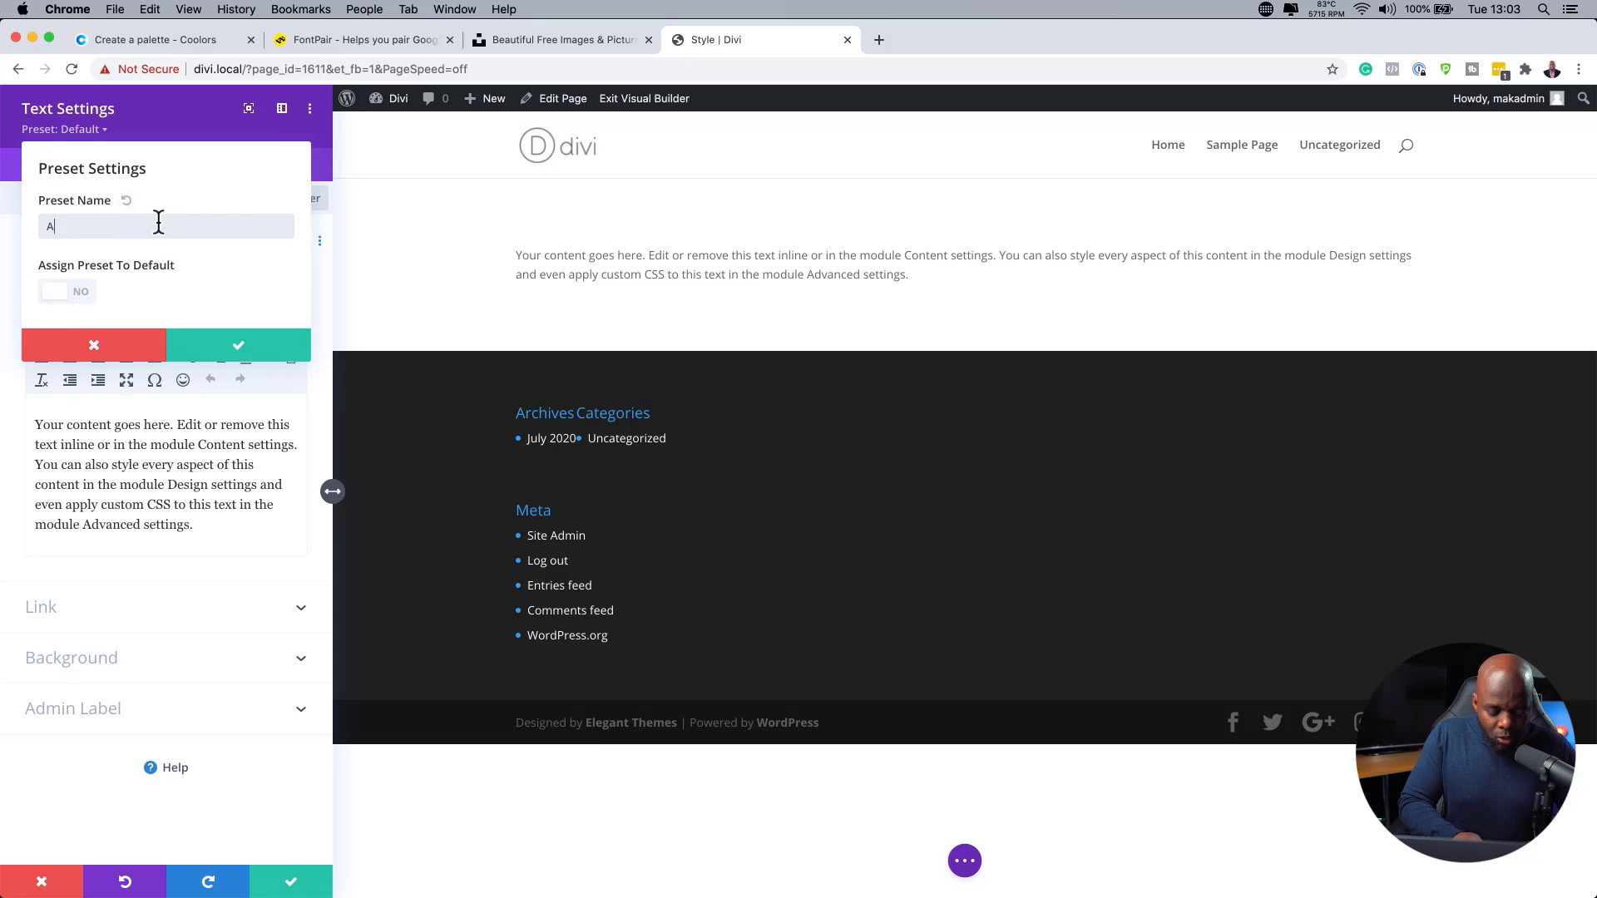
{"action": "type", "text": "ll Paragra"}
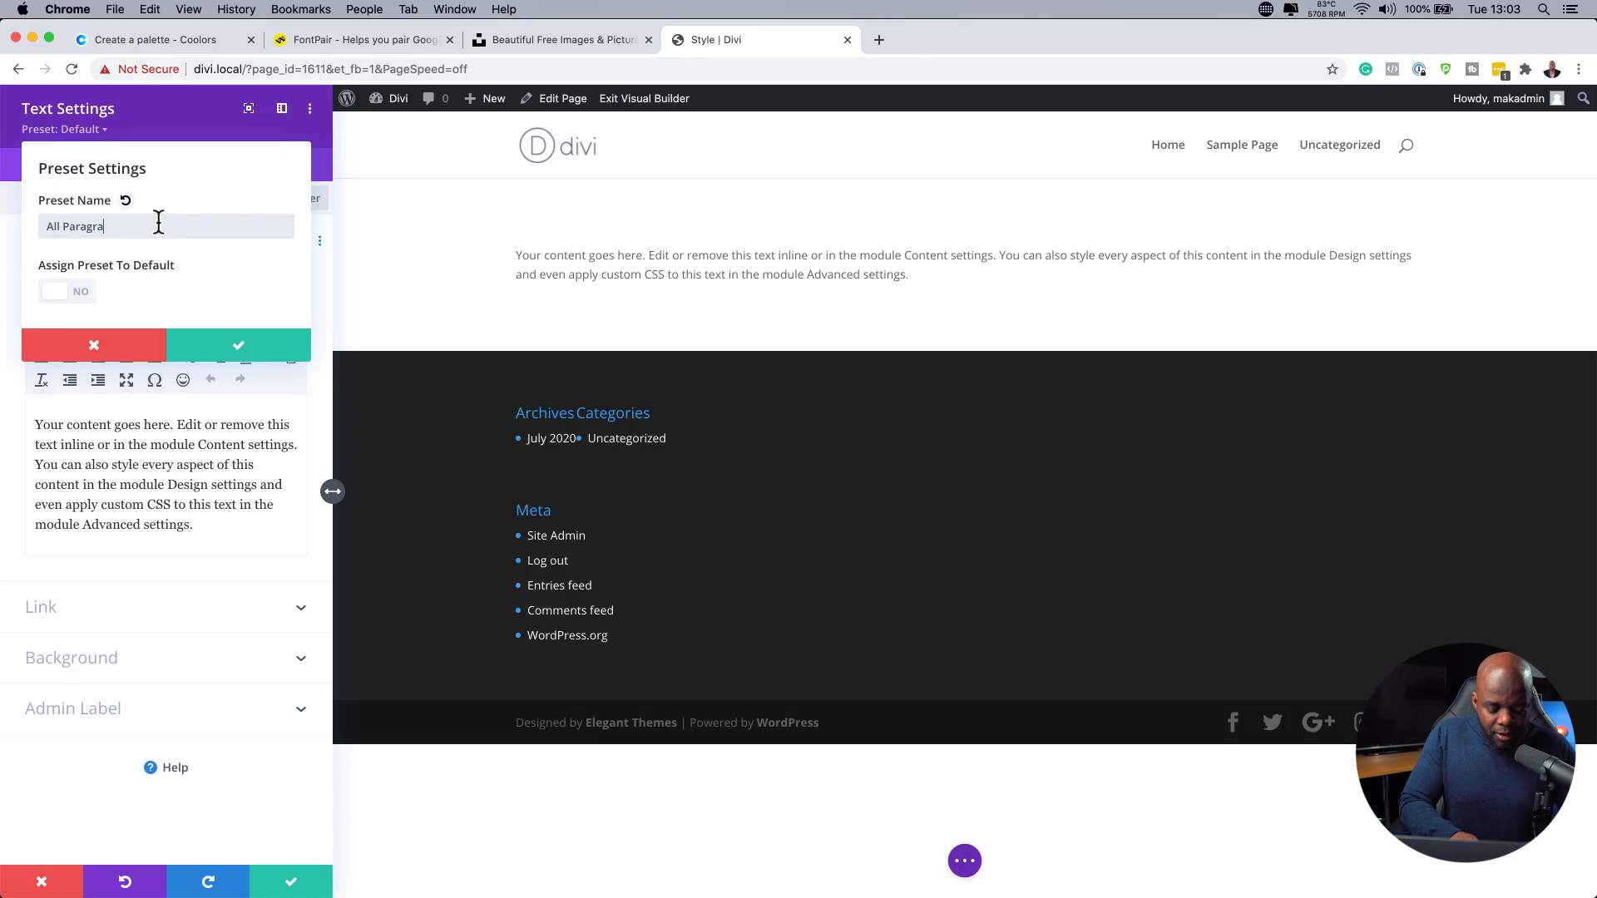
{"action": "type", "text": "ph"}
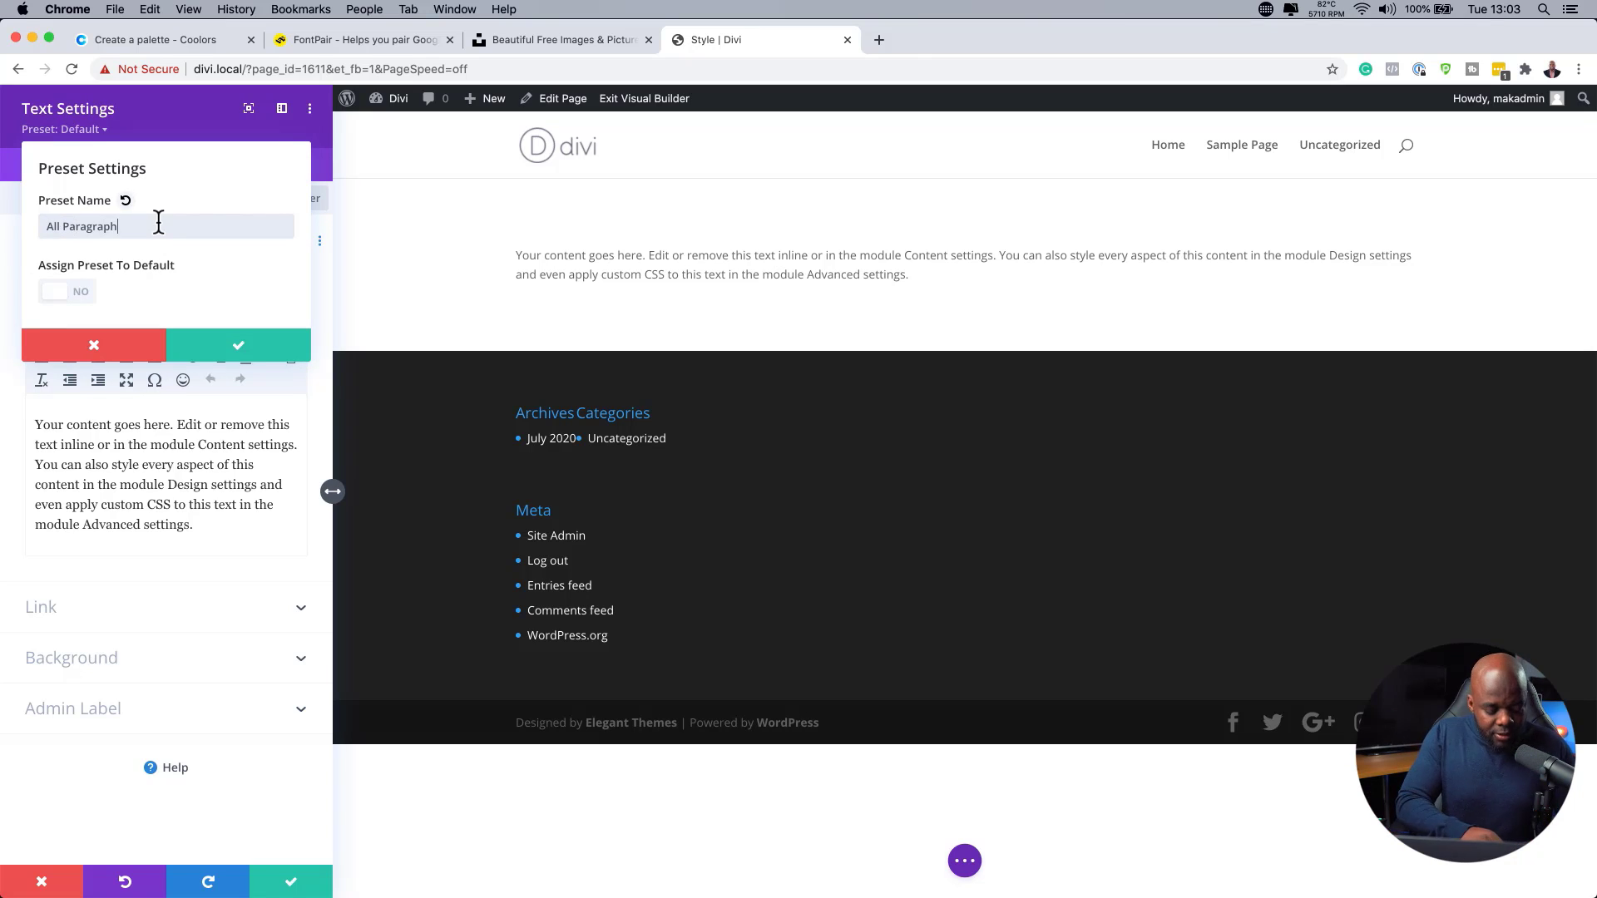
{"action": "type", "text": " text"}
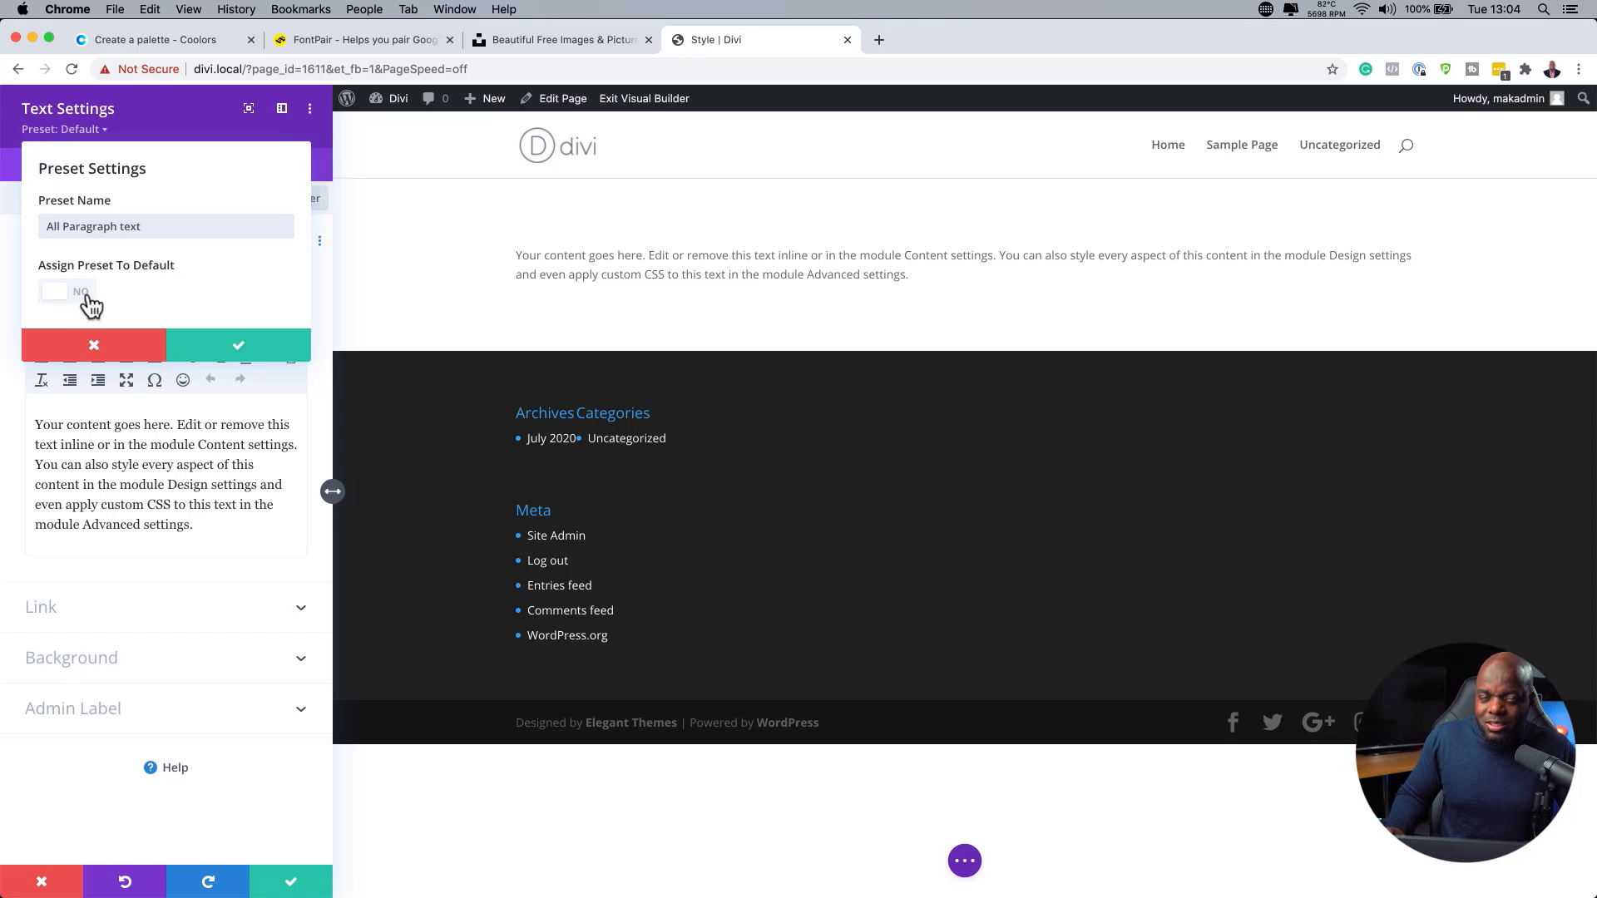
{"action": "left_click", "coordinate": [255, 349]}
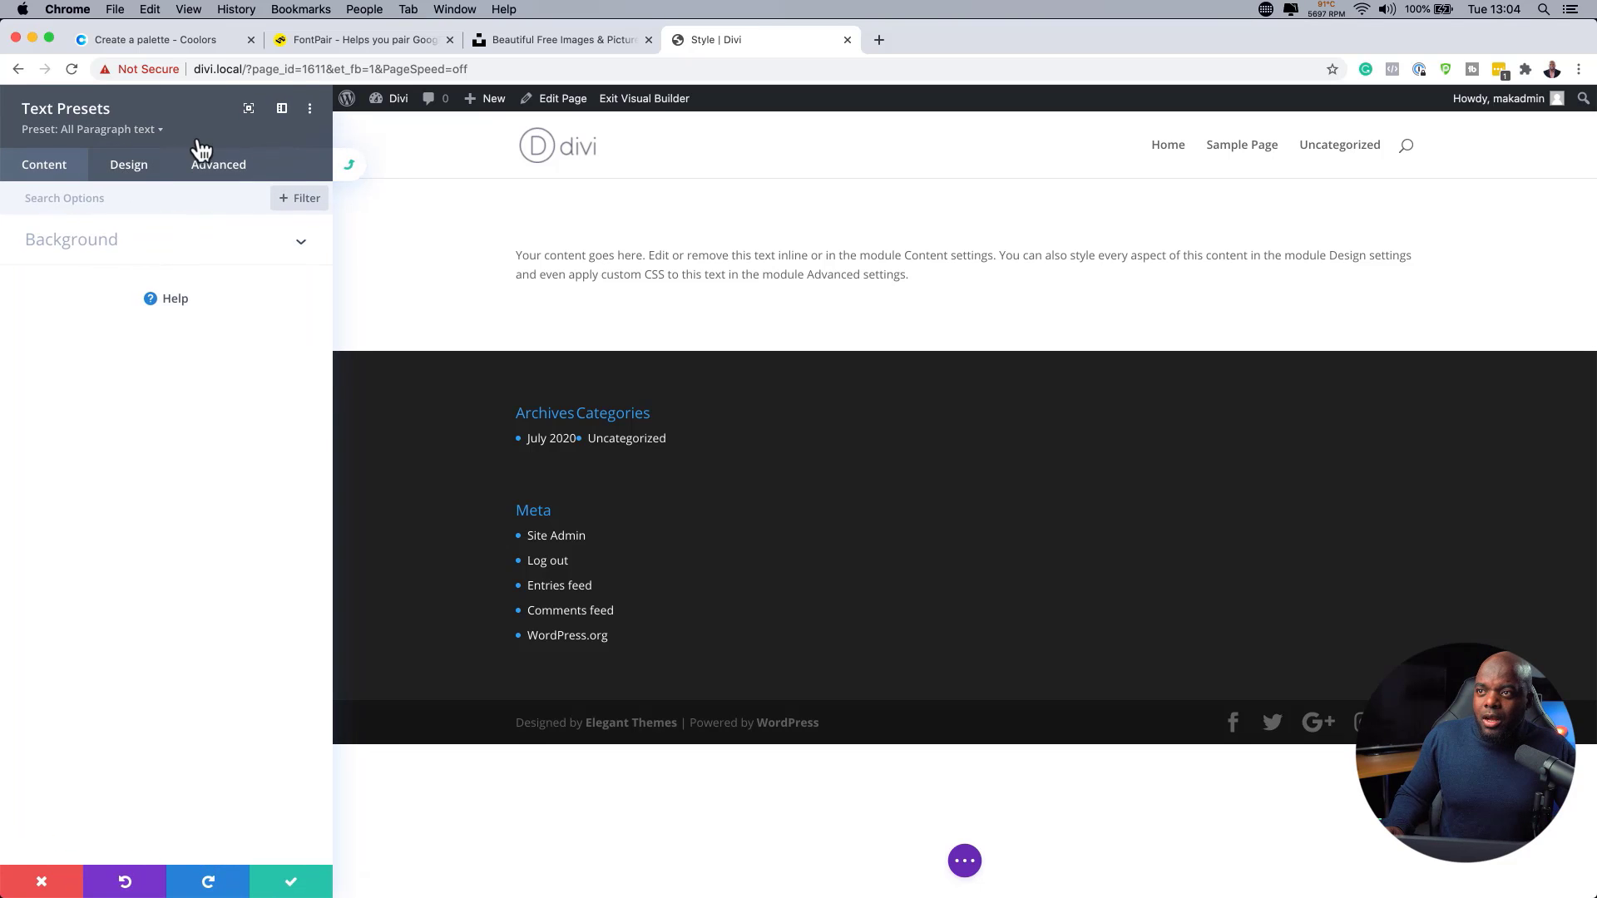
Set the preset's text font to Poppins.
{"action": "left_click", "coordinate": [130, 167]}
{"action": "left_click", "coordinate": [130, 248]}
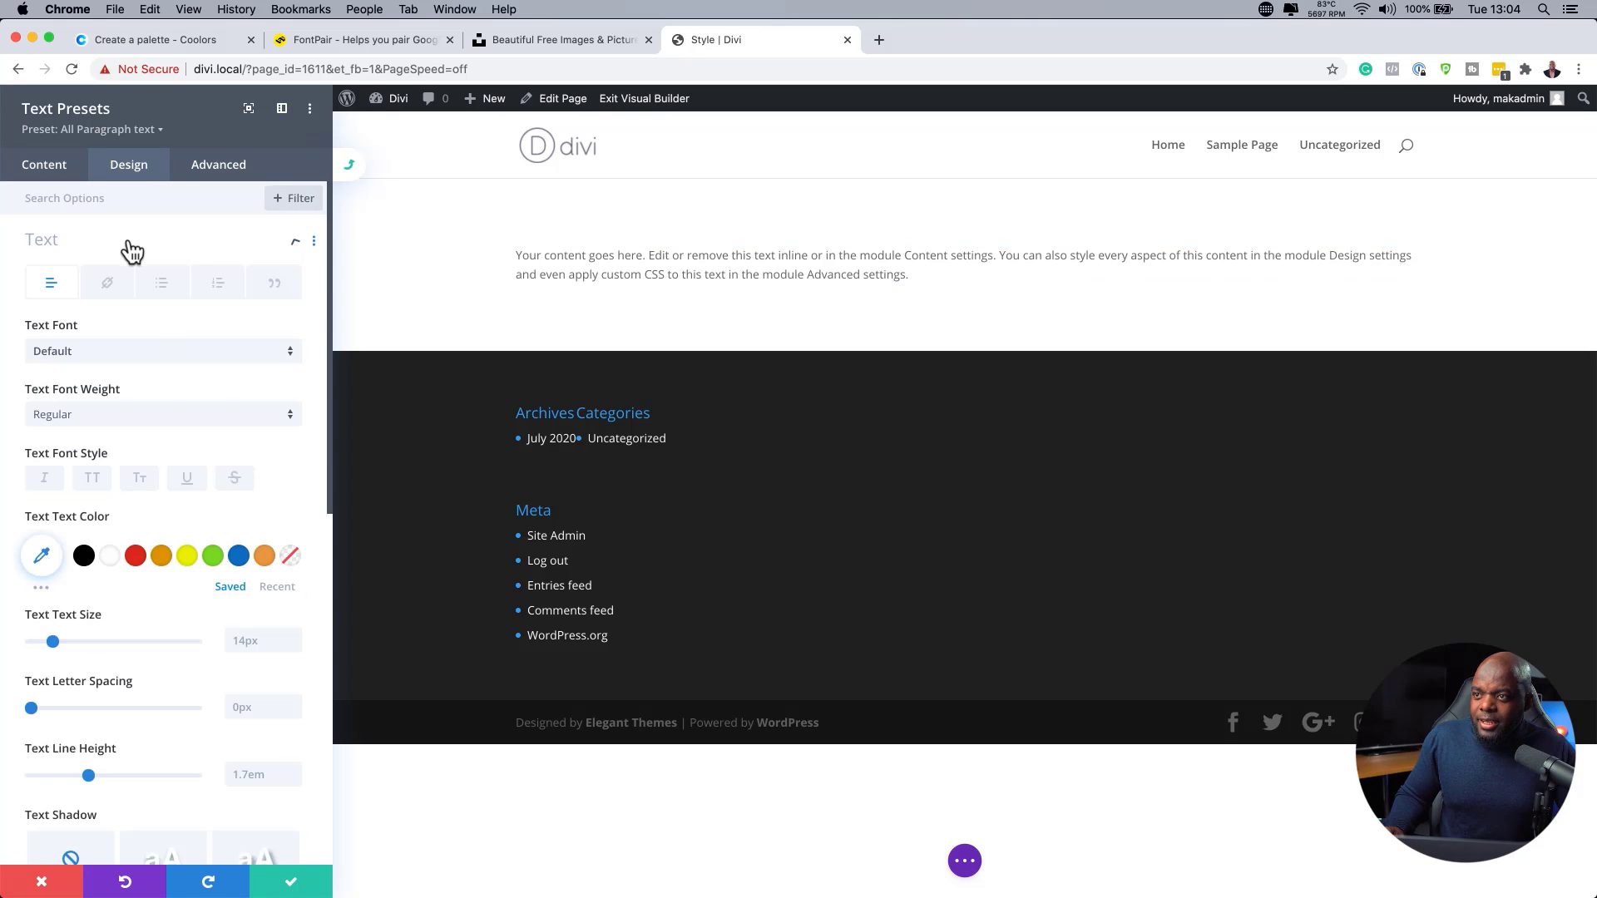
{"action": "left_click", "coordinate": [151, 359]}
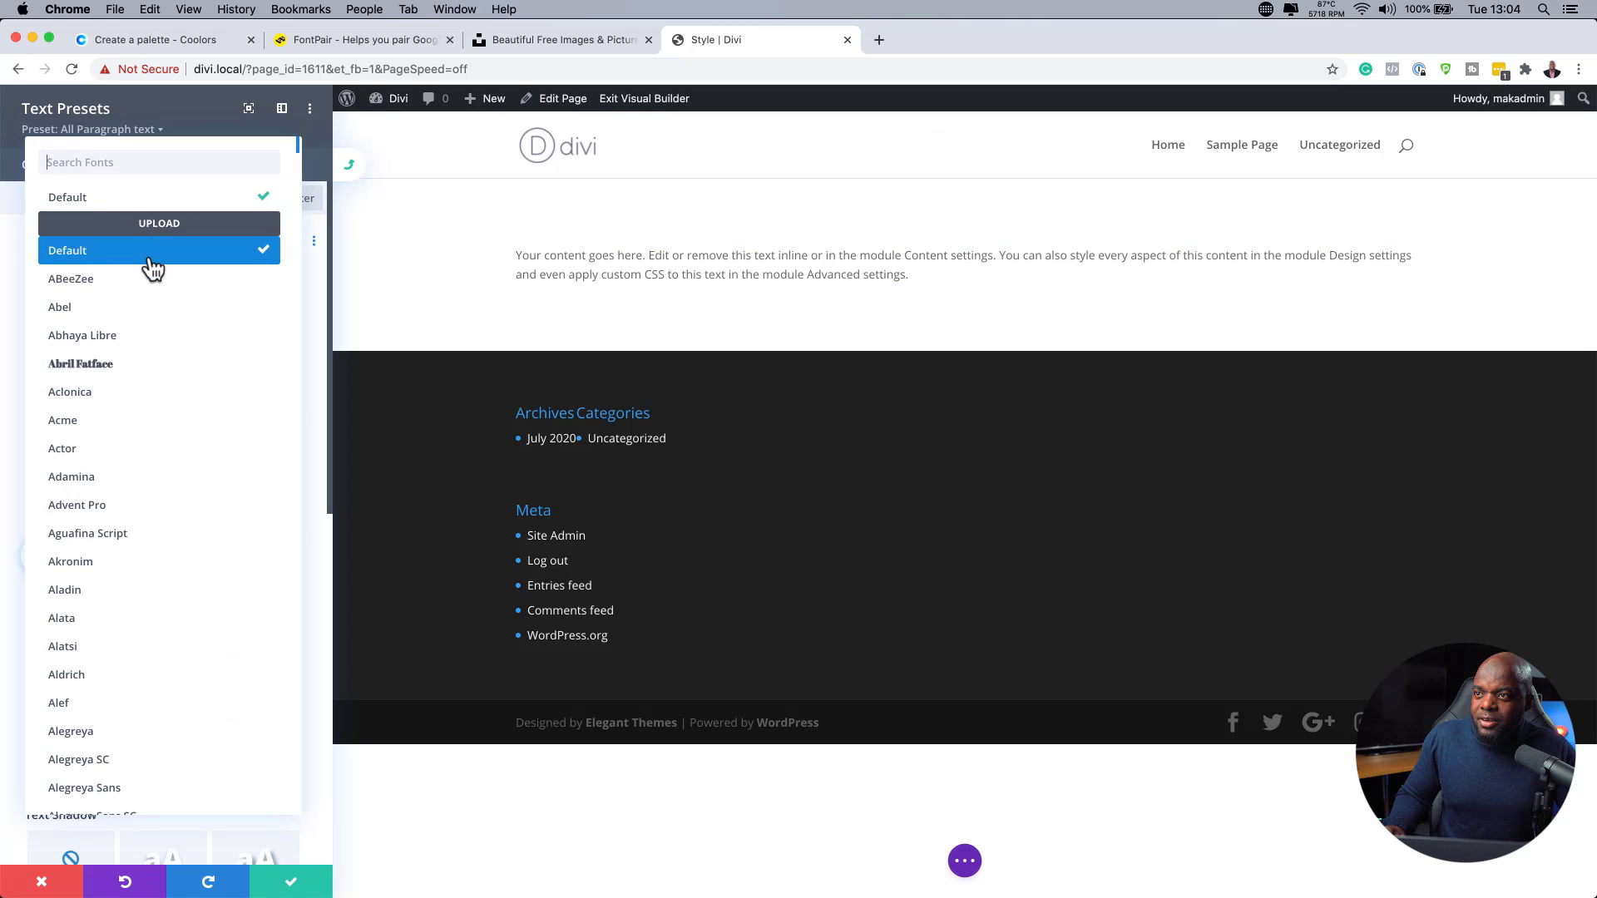
{"action": "left_click", "coordinate": [160, 365]}
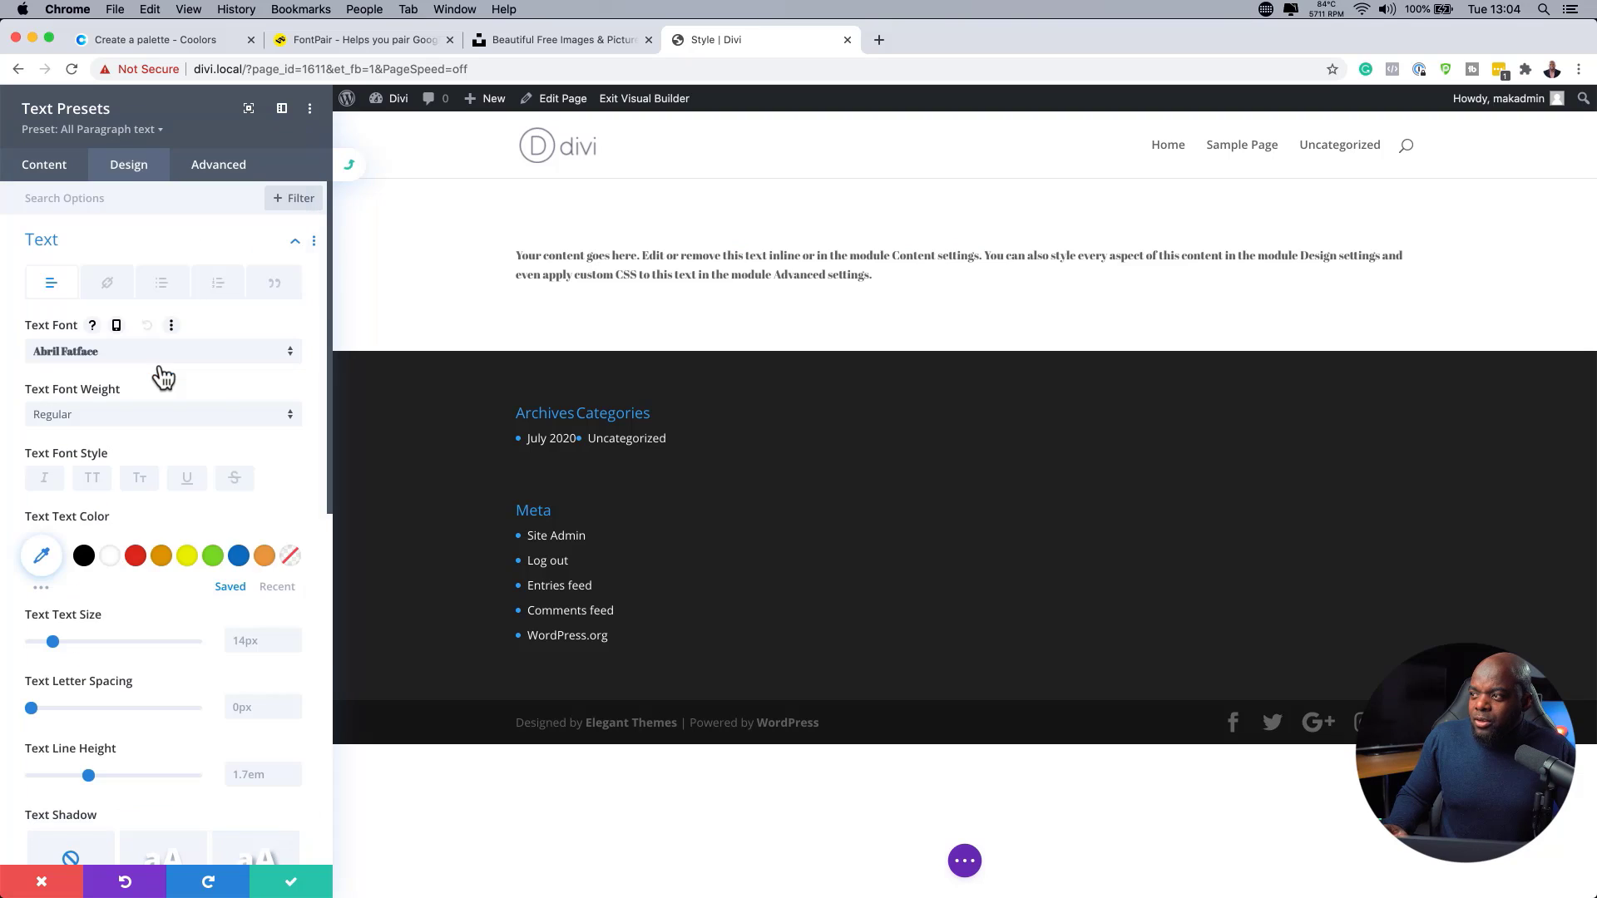
{"action": "left_click", "coordinate": [120, 364]}
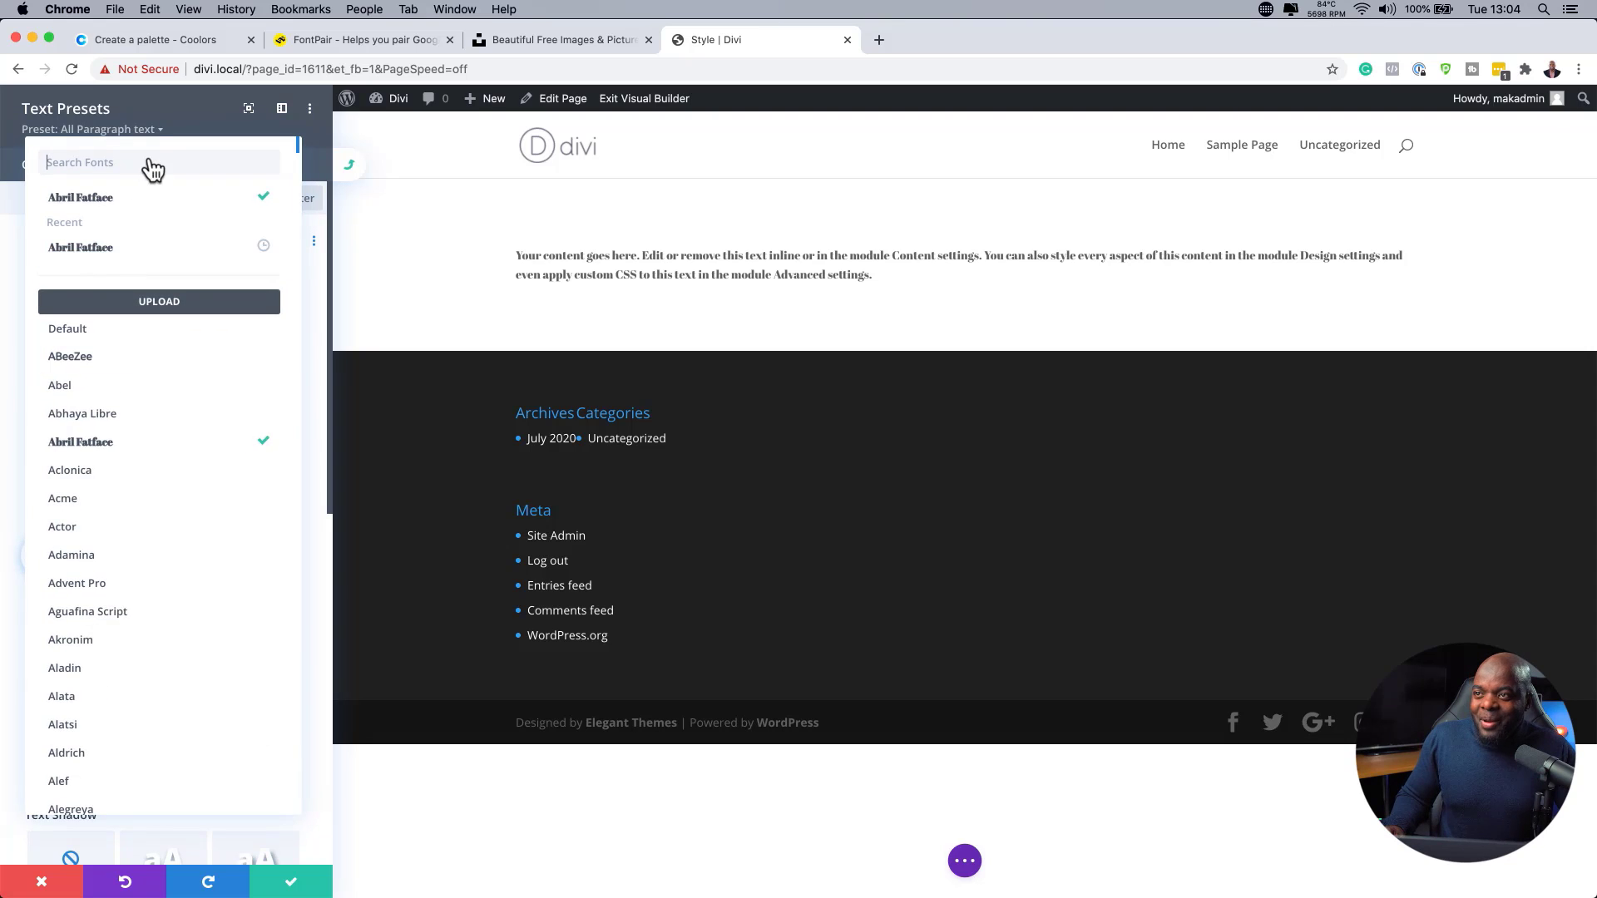
{"action": "type", "text": "poppo"}
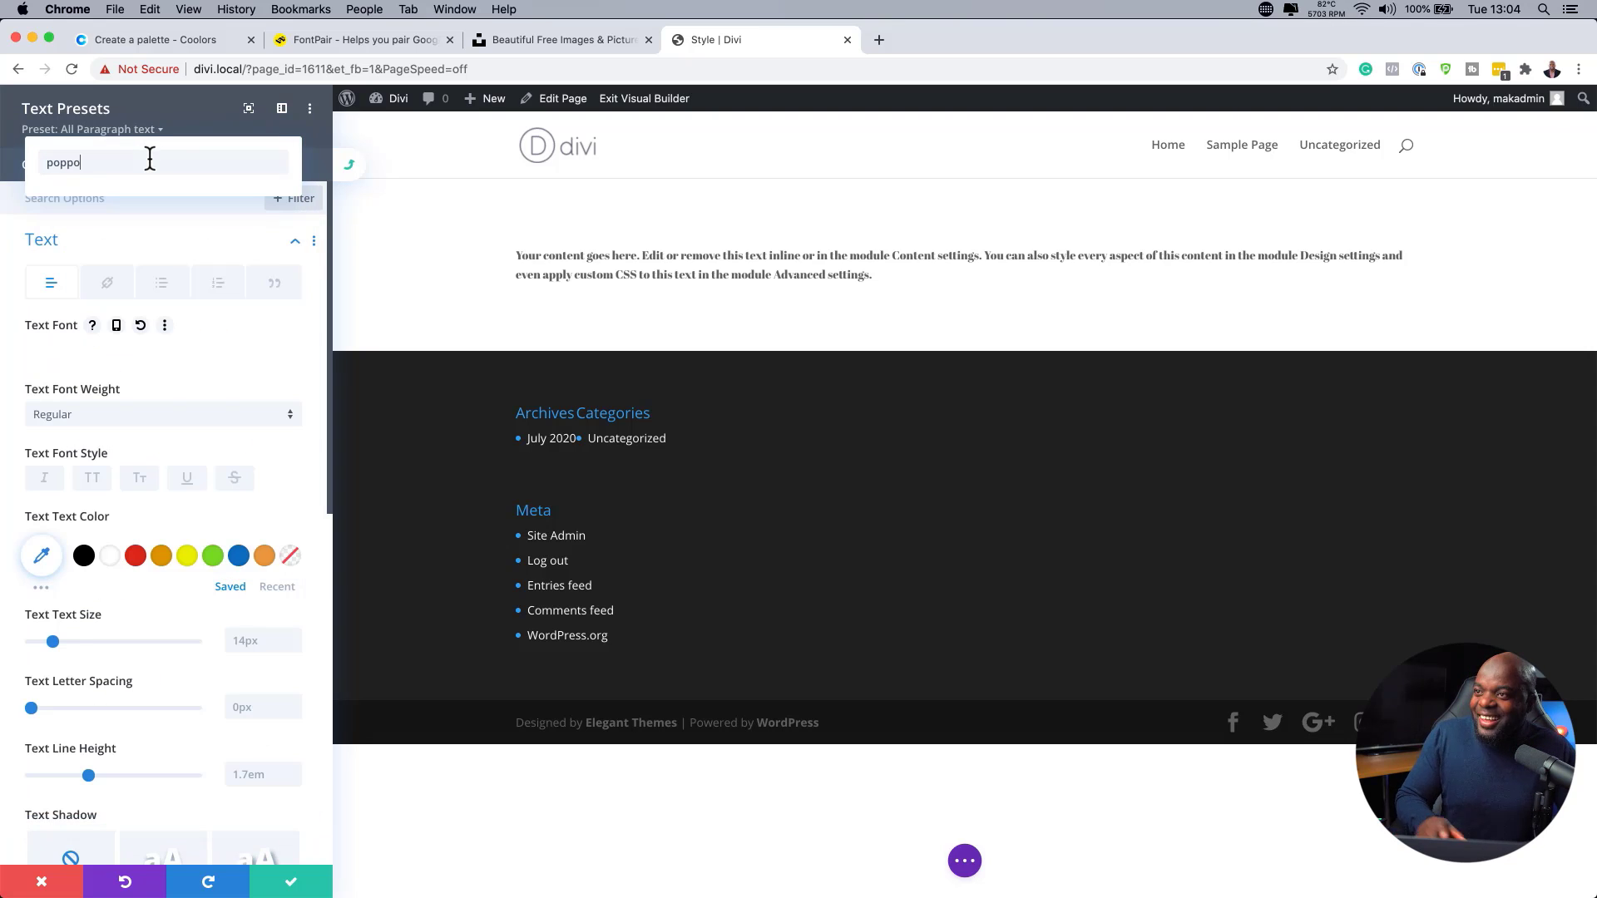
{"action": "key", "text": "BackSpace"}
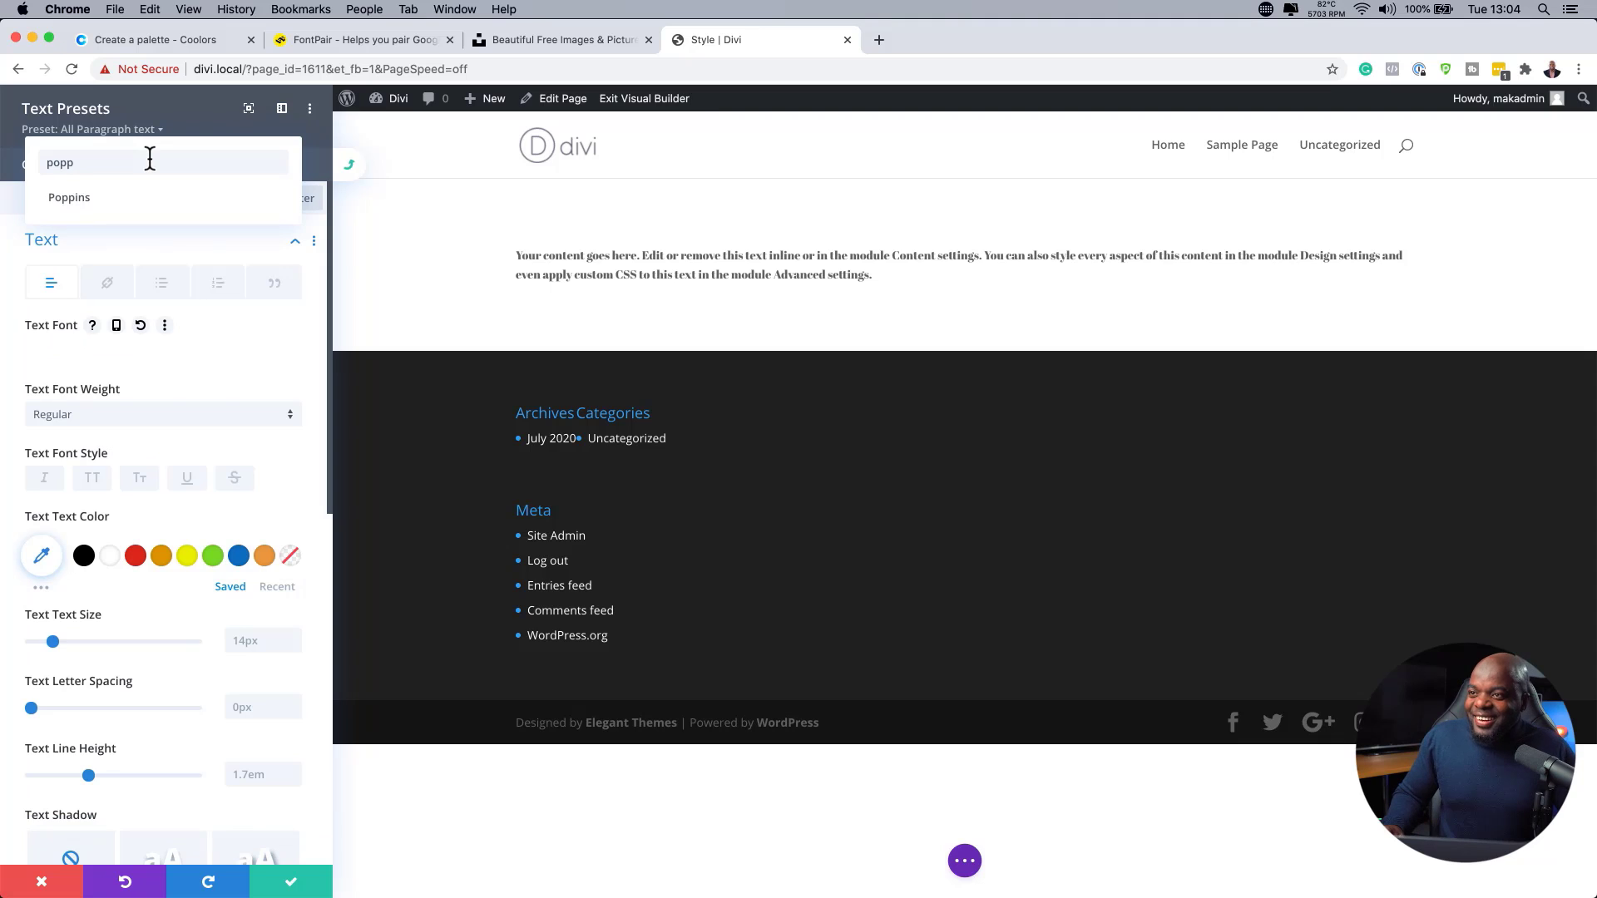
{"action": "left_click", "coordinate": [140, 199]}
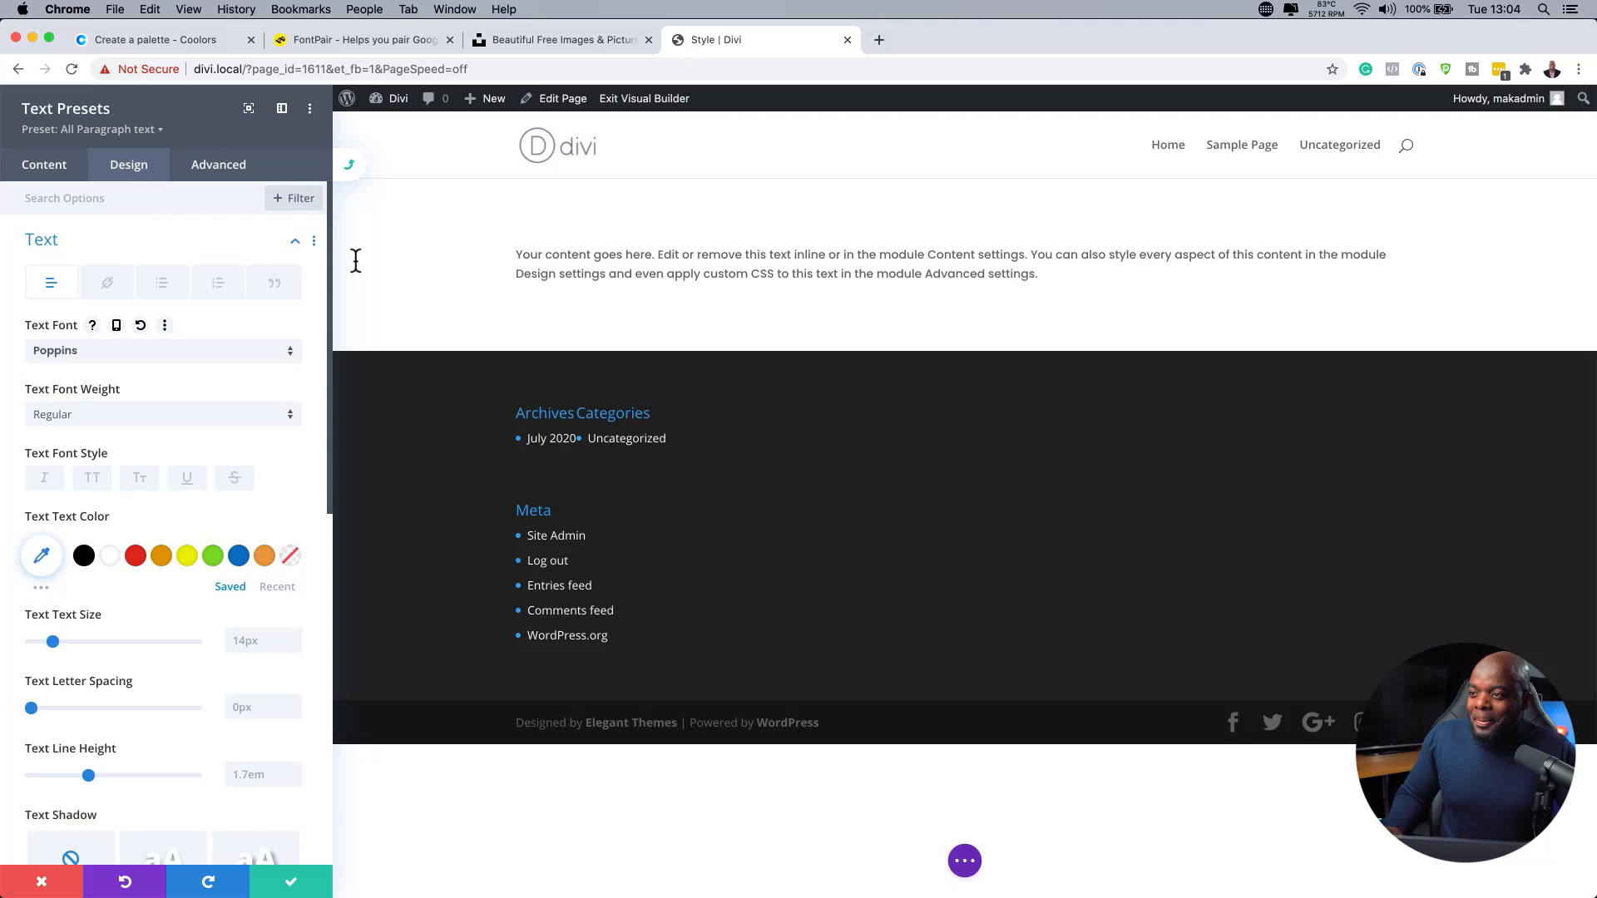
Set text size 16px and line height 1.8em, then save the preset site-wide.
{"action": "left_click", "coordinate": [291, 639]}
{"action": "key", "text": "Up"}
{"action": "key", "text": "Up"}
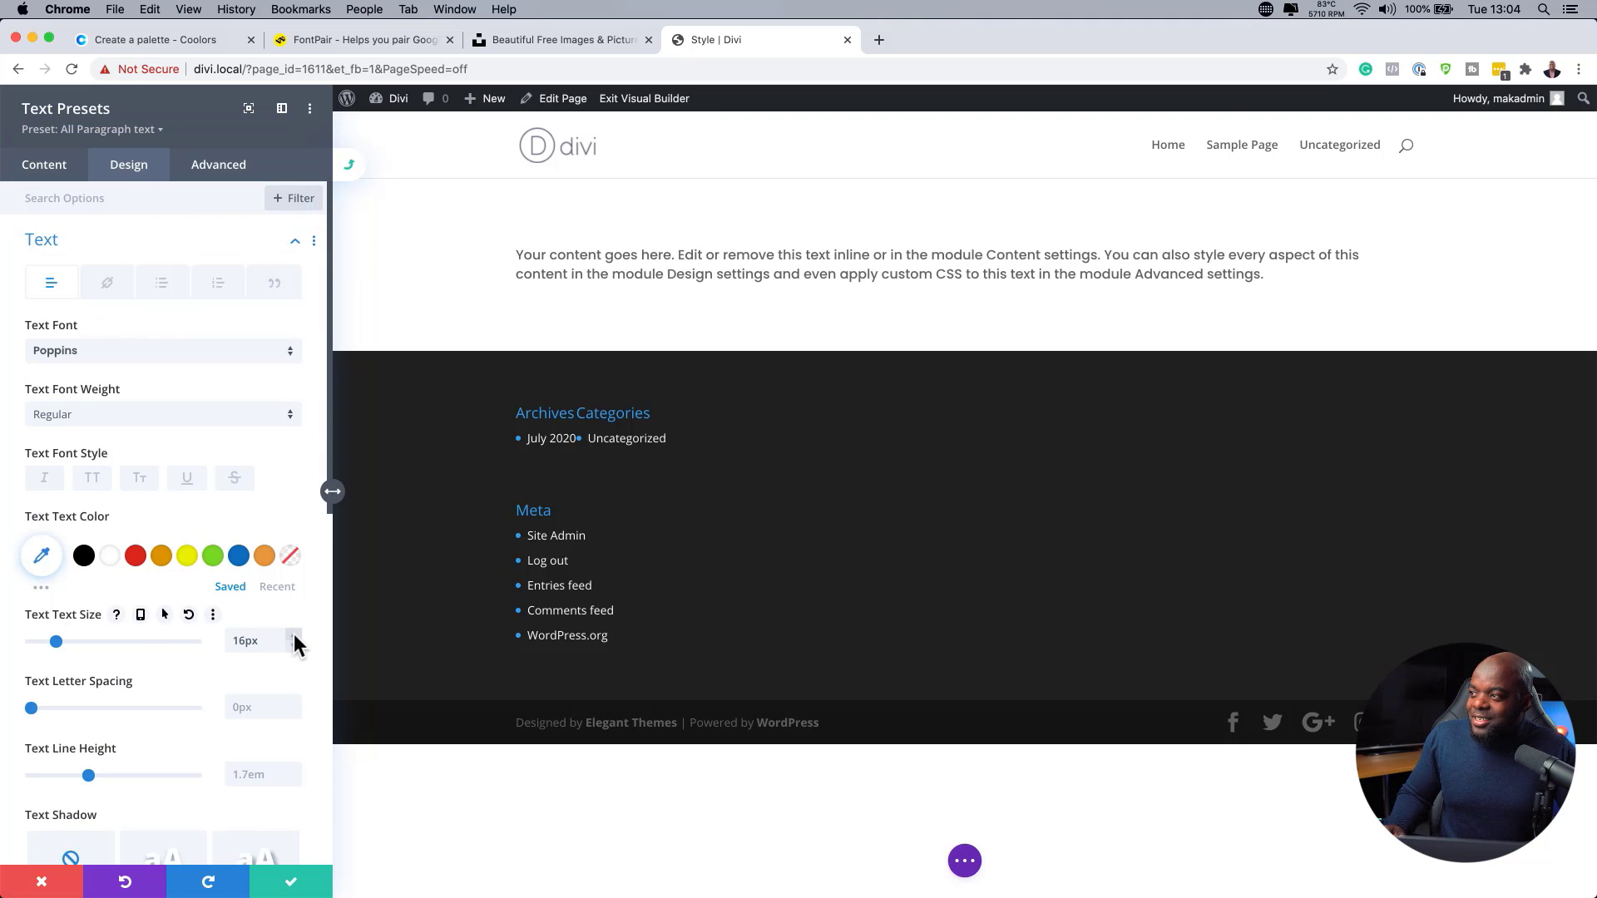
{"action": "left_click", "coordinate": [293, 775]}
{"action": "key", "text": "Up"}
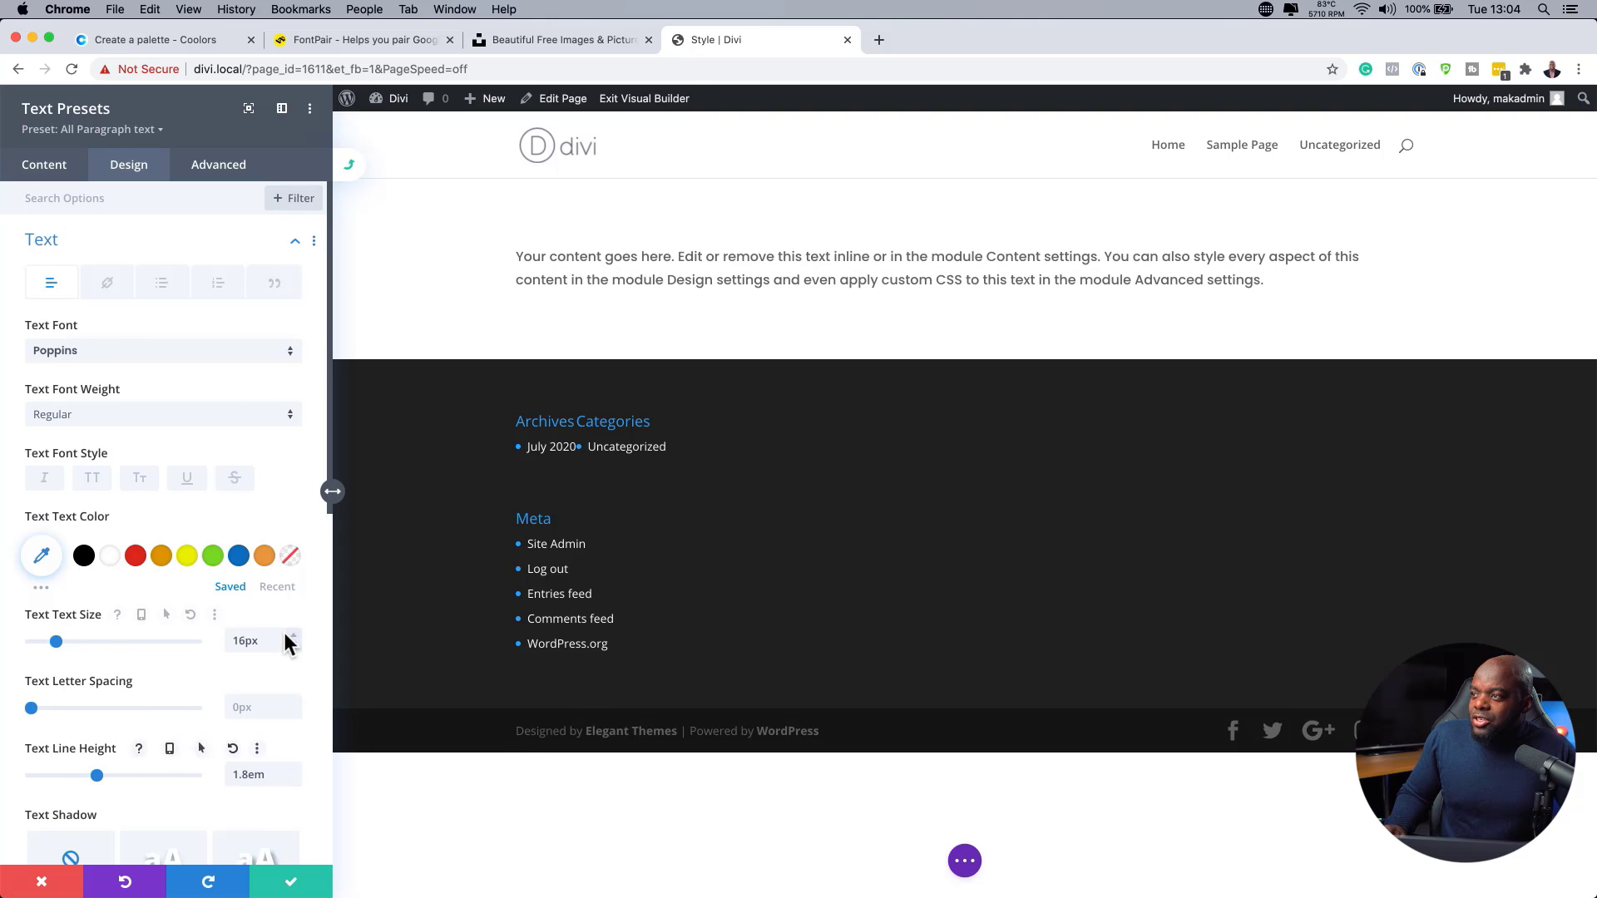
{"action": "left_click", "coordinate": [604, 293]}
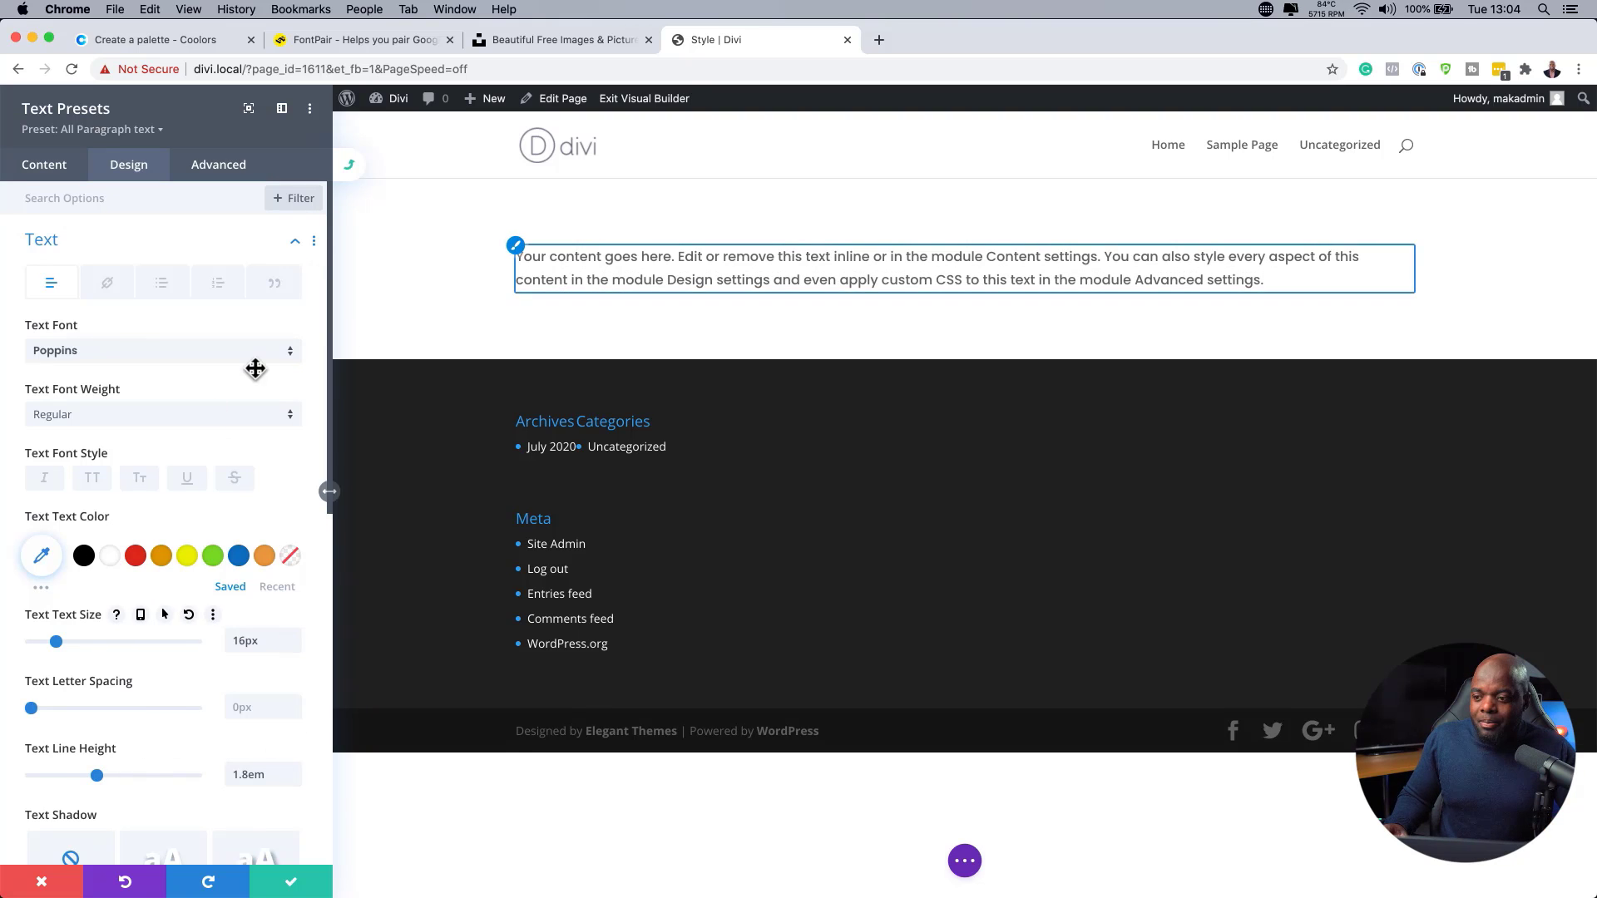
{"action": "left_click", "coordinate": [293, 882]}
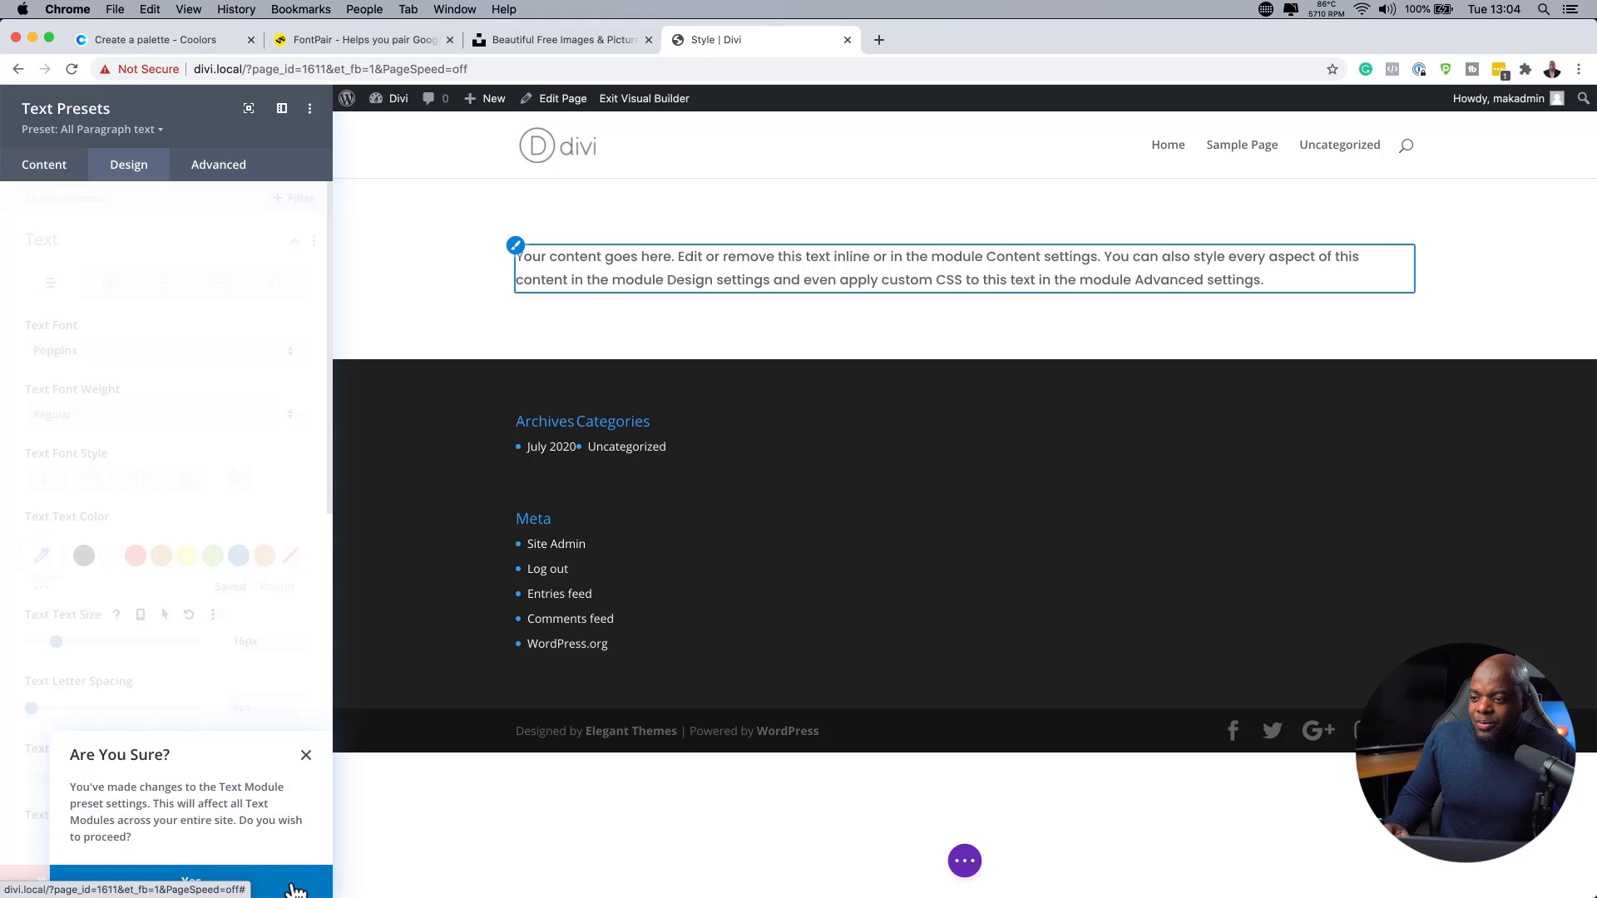
{"action": "left_click", "coordinate": [295, 886]}
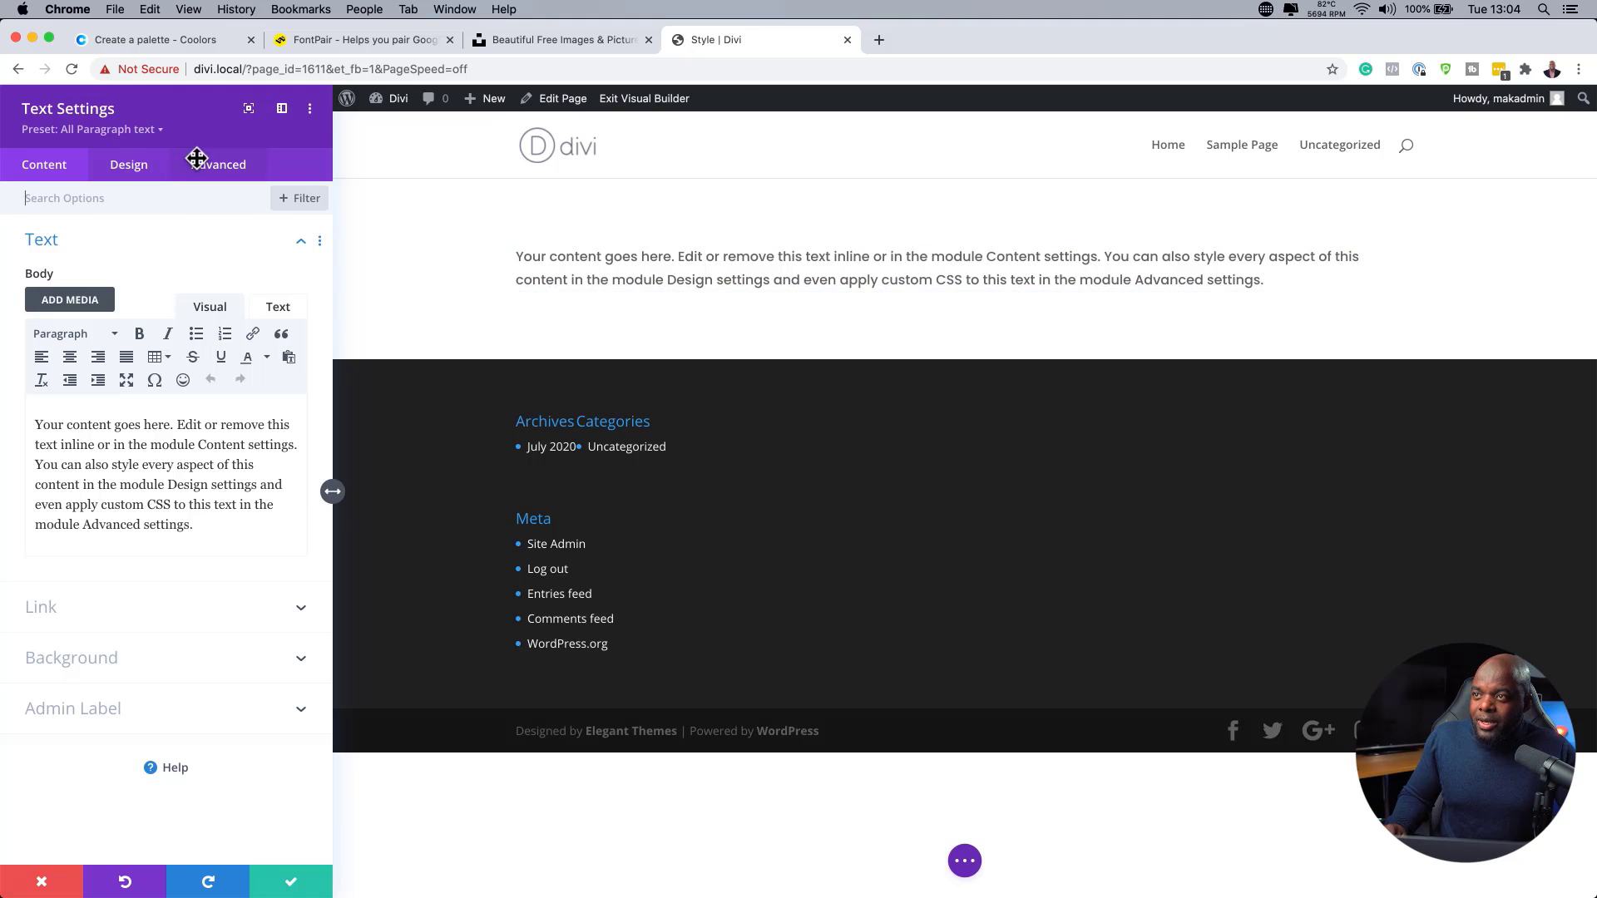
Star 'All Paragraph text' as the default Text preset, confirm, and close the module settings.
{"action": "left_click", "coordinate": [157, 139]}
{"action": "mouse_move", "coordinate": [84, 271]}
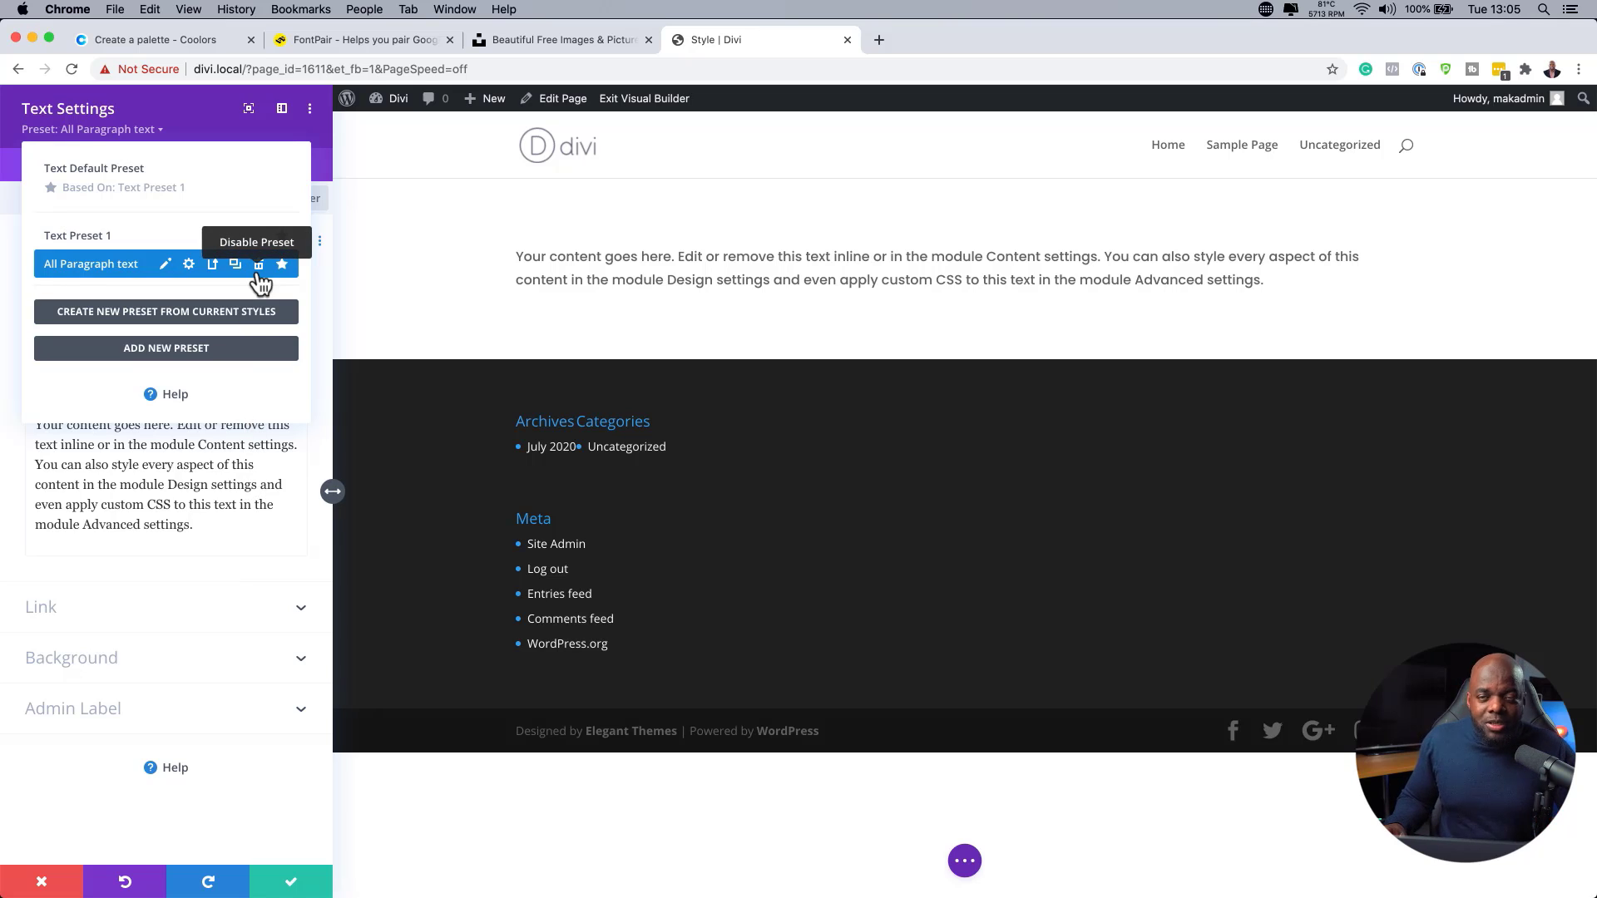
{"action": "left_click", "coordinate": [279, 262]}
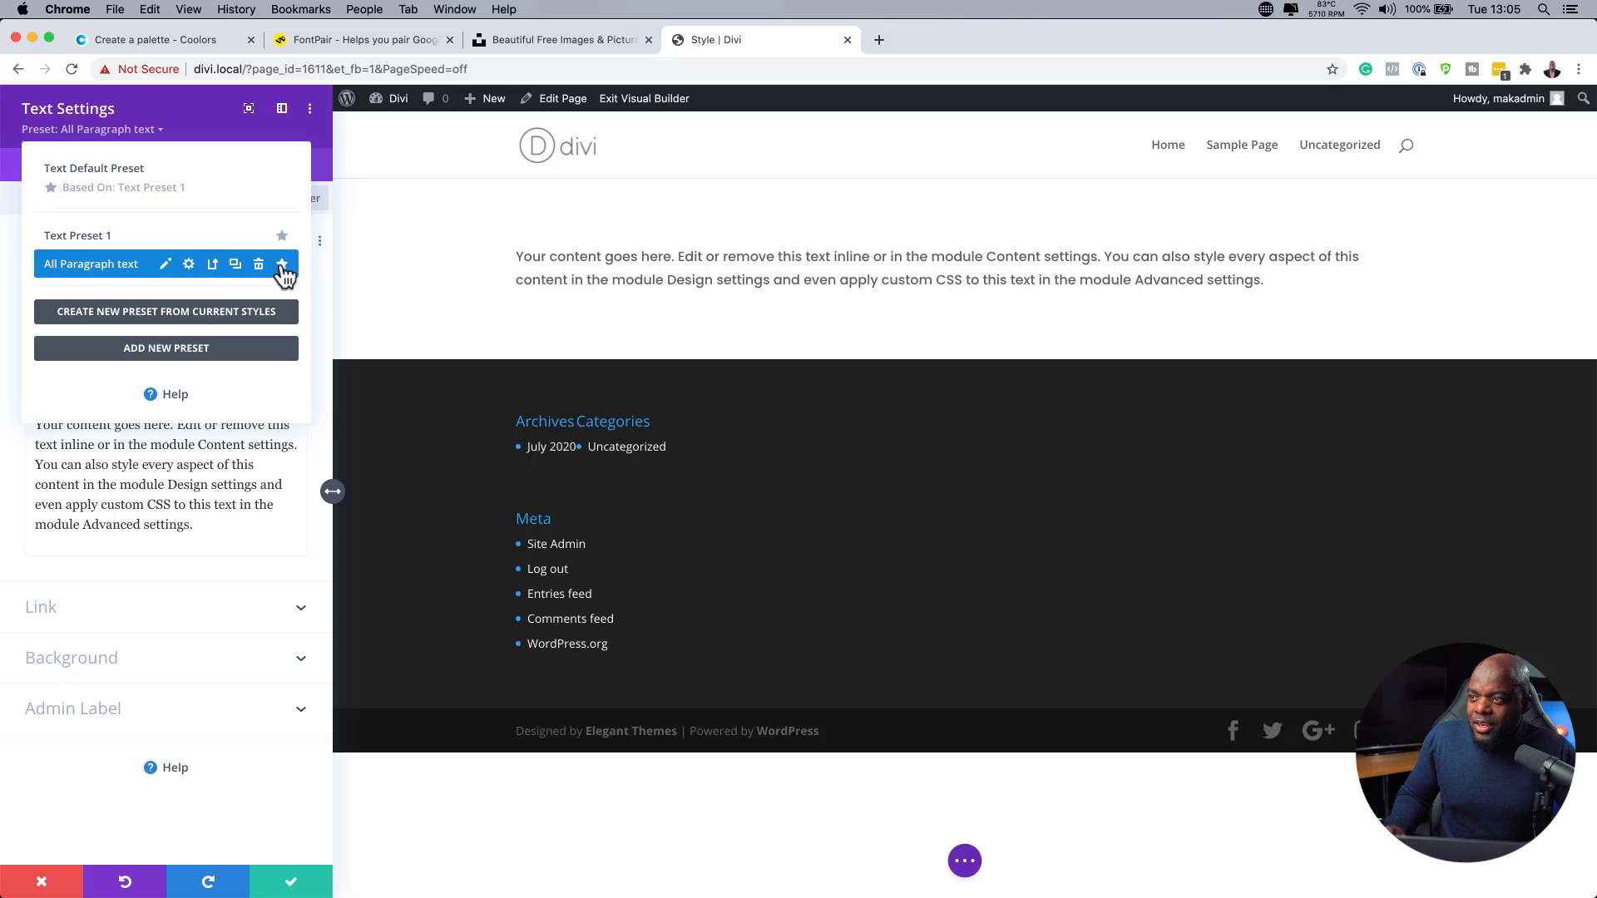
{"action": "left_click", "coordinate": [282, 265]}
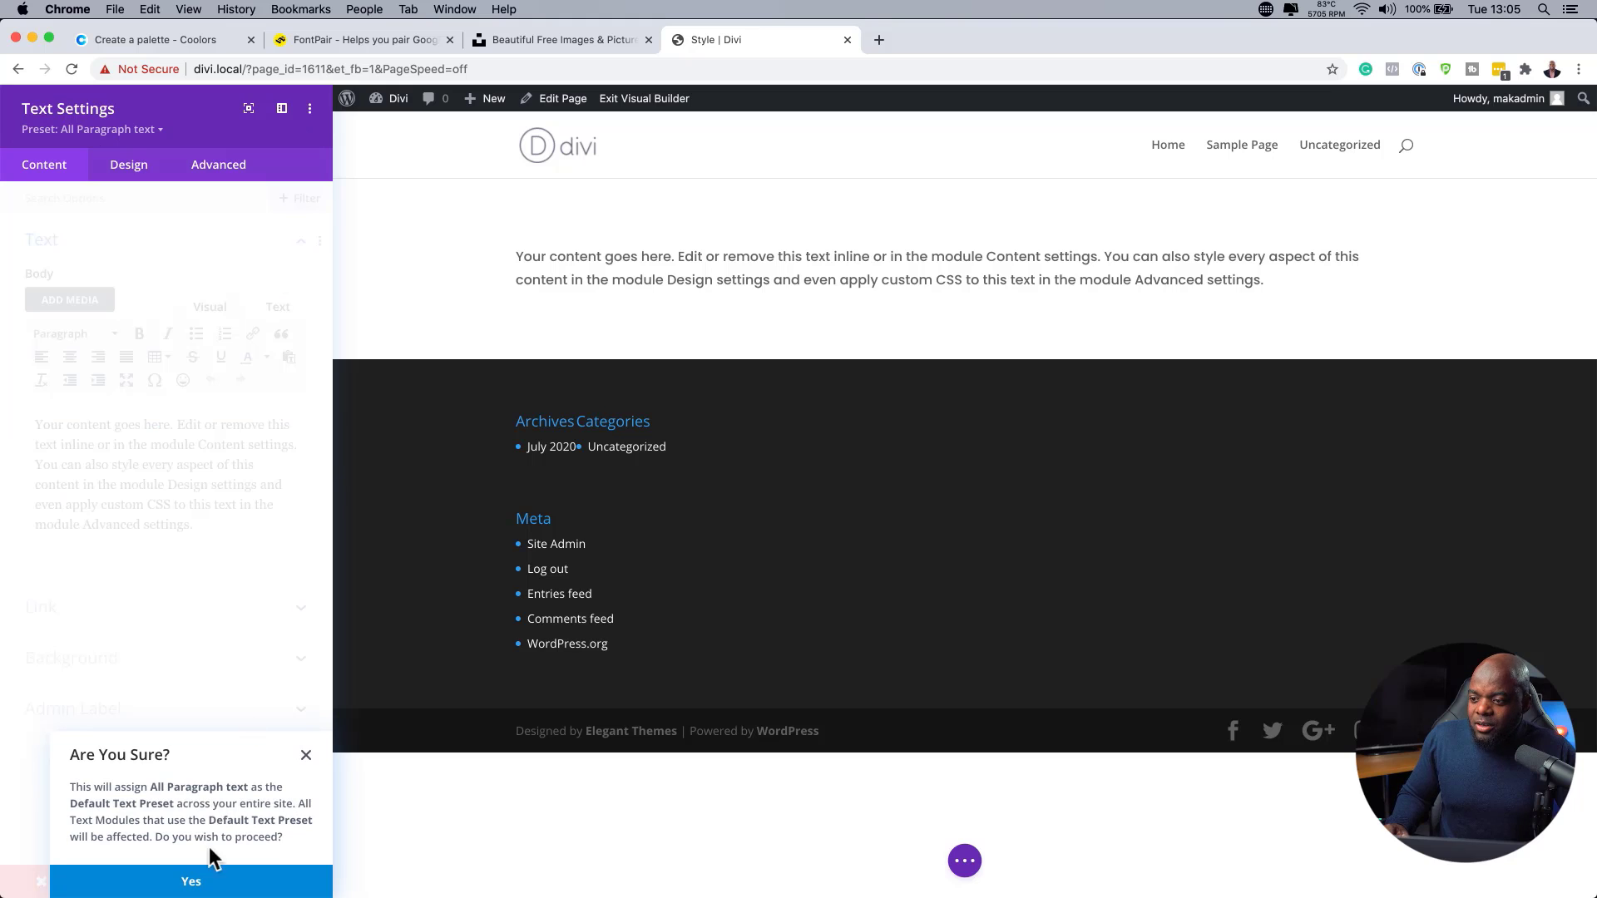
{"action": "left_click", "coordinate": [228, 883]}
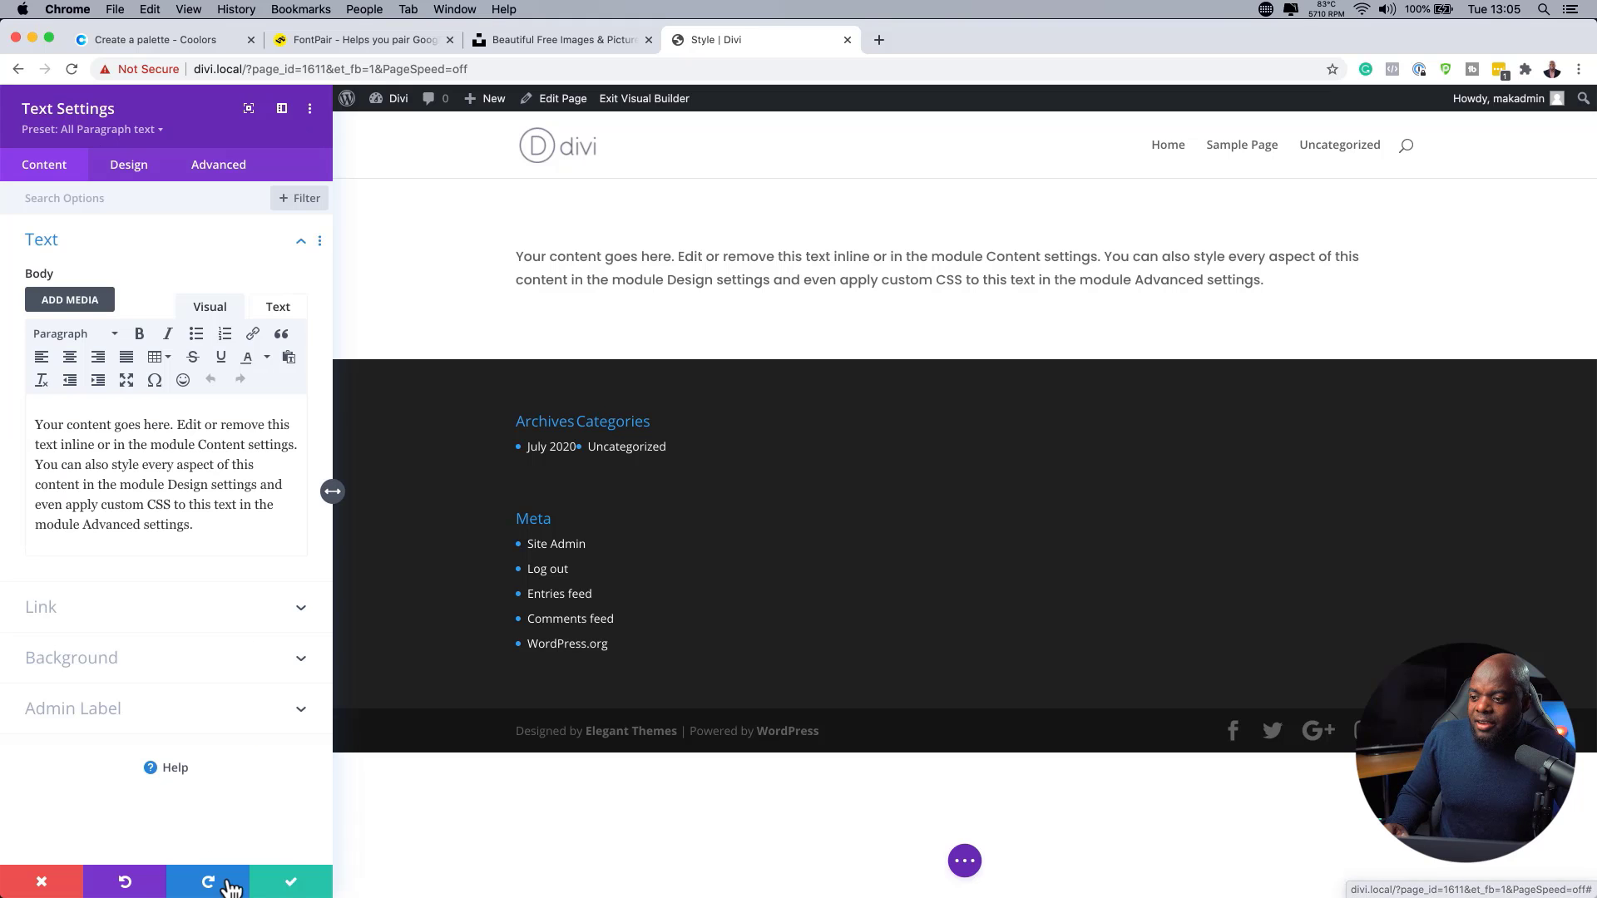
{"action": "left_click", "coordinate": [287, 885]}
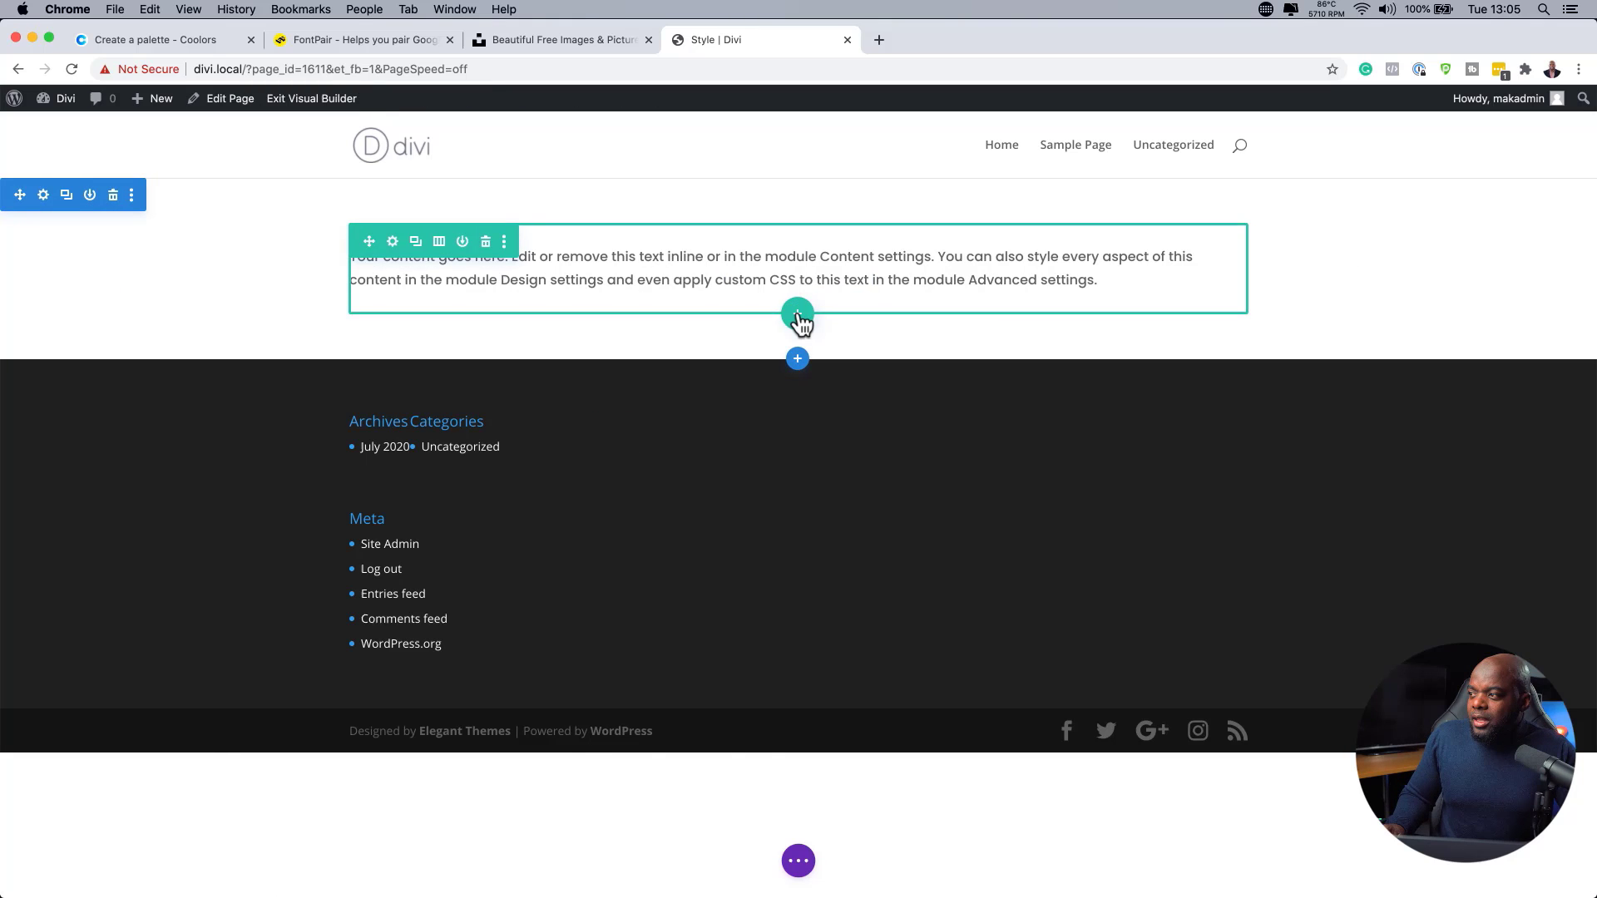
Add a one-column row below with a second Text module.
{"action": "left_click", "coordinate": [798, 316]}
{"action": "left_click", "coordinate": [697, 448]}
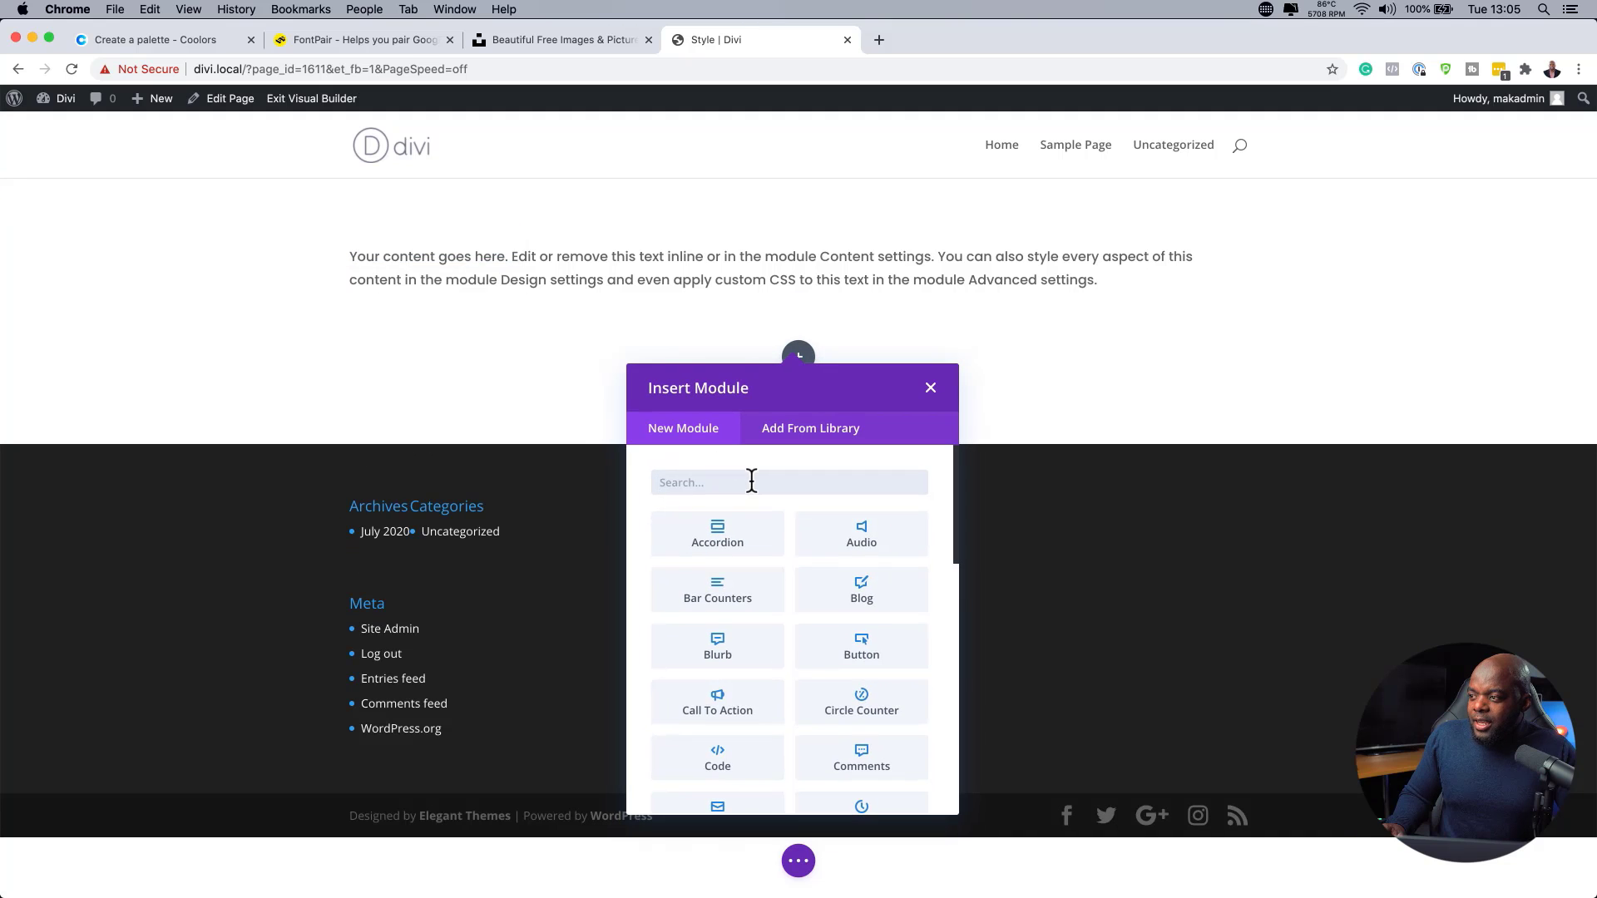
{"action": "type", "text": "text"}
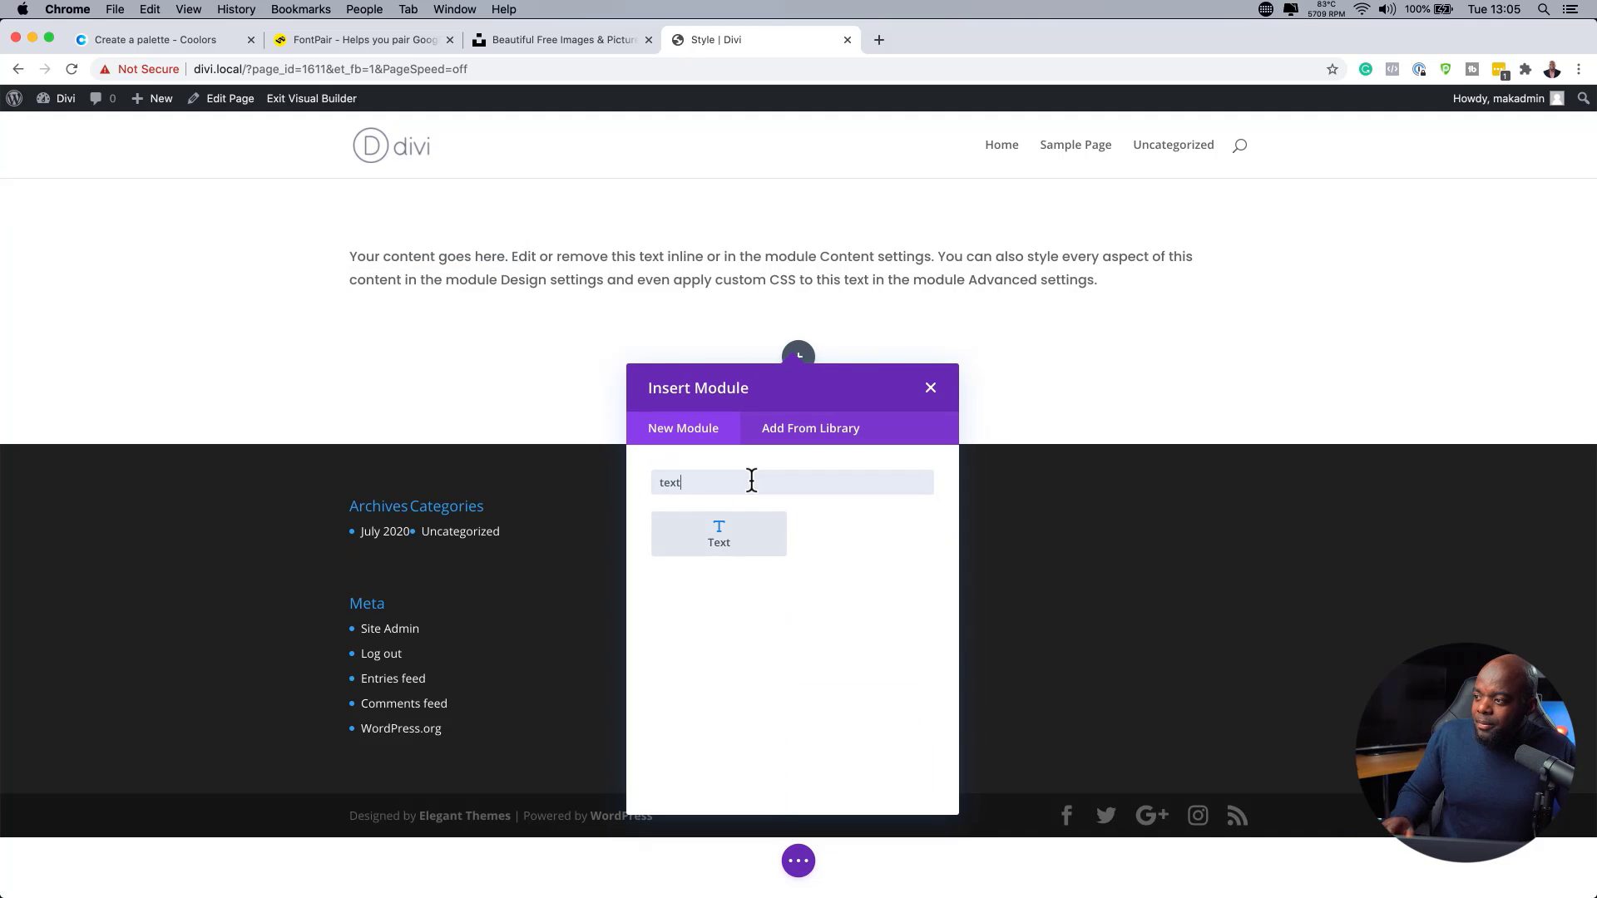
{"action": "left_click", "coordinate": [724, 535]}
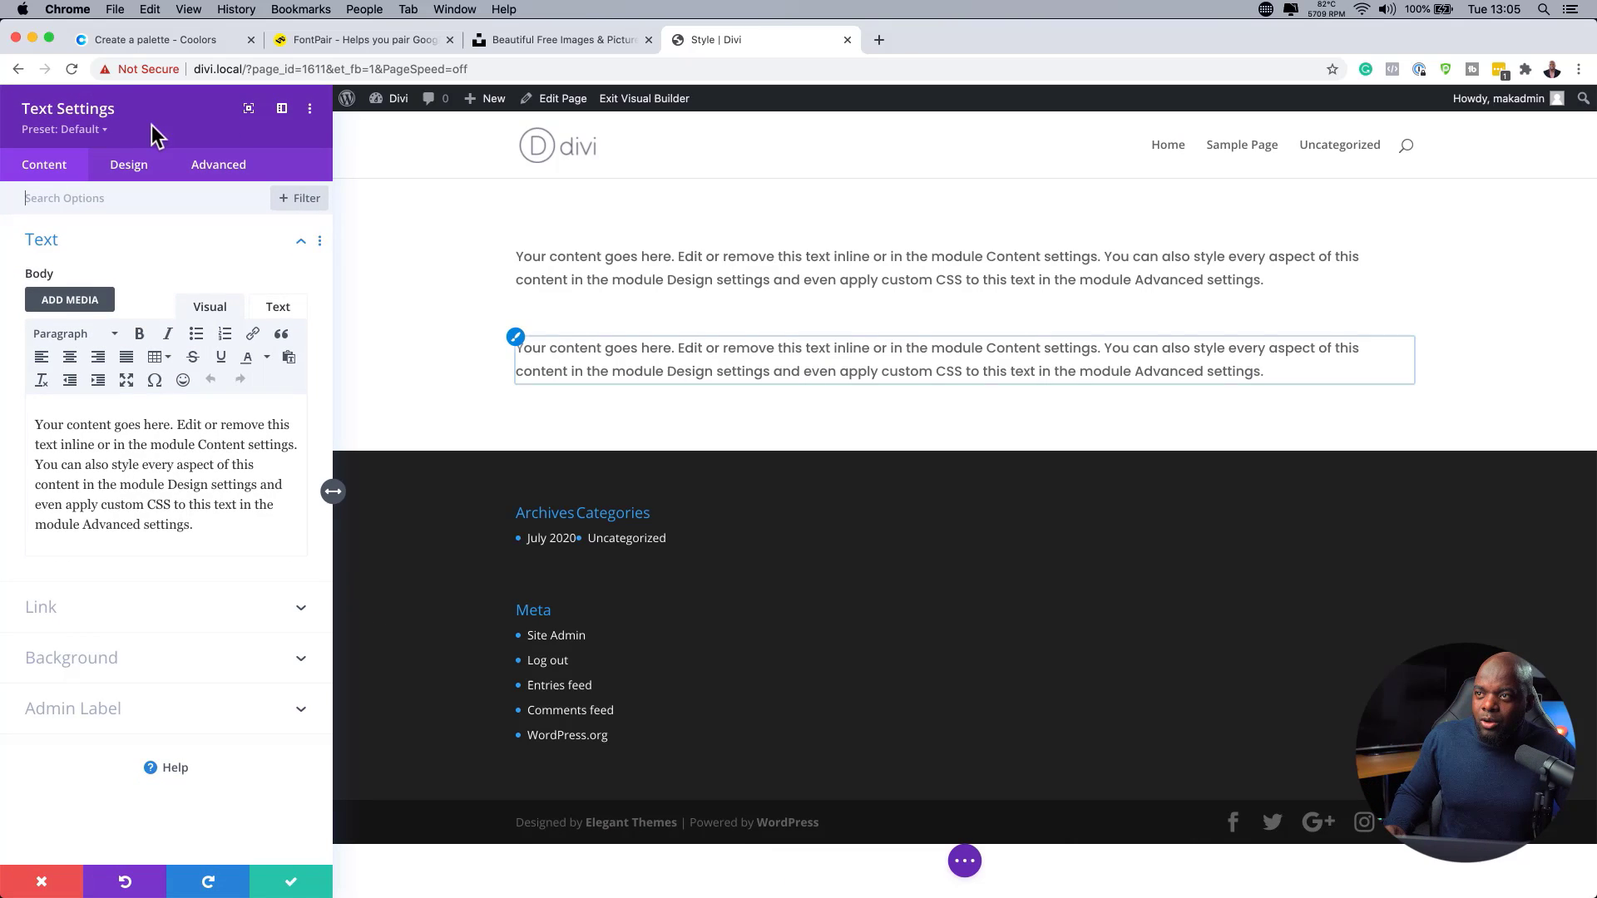
Check that the new module uses the default preset, then close its settings.
{"action": "left_click", "coordinate": [104, 133]}
{"action": "mouse_move", "coordinate": [278, 271]}
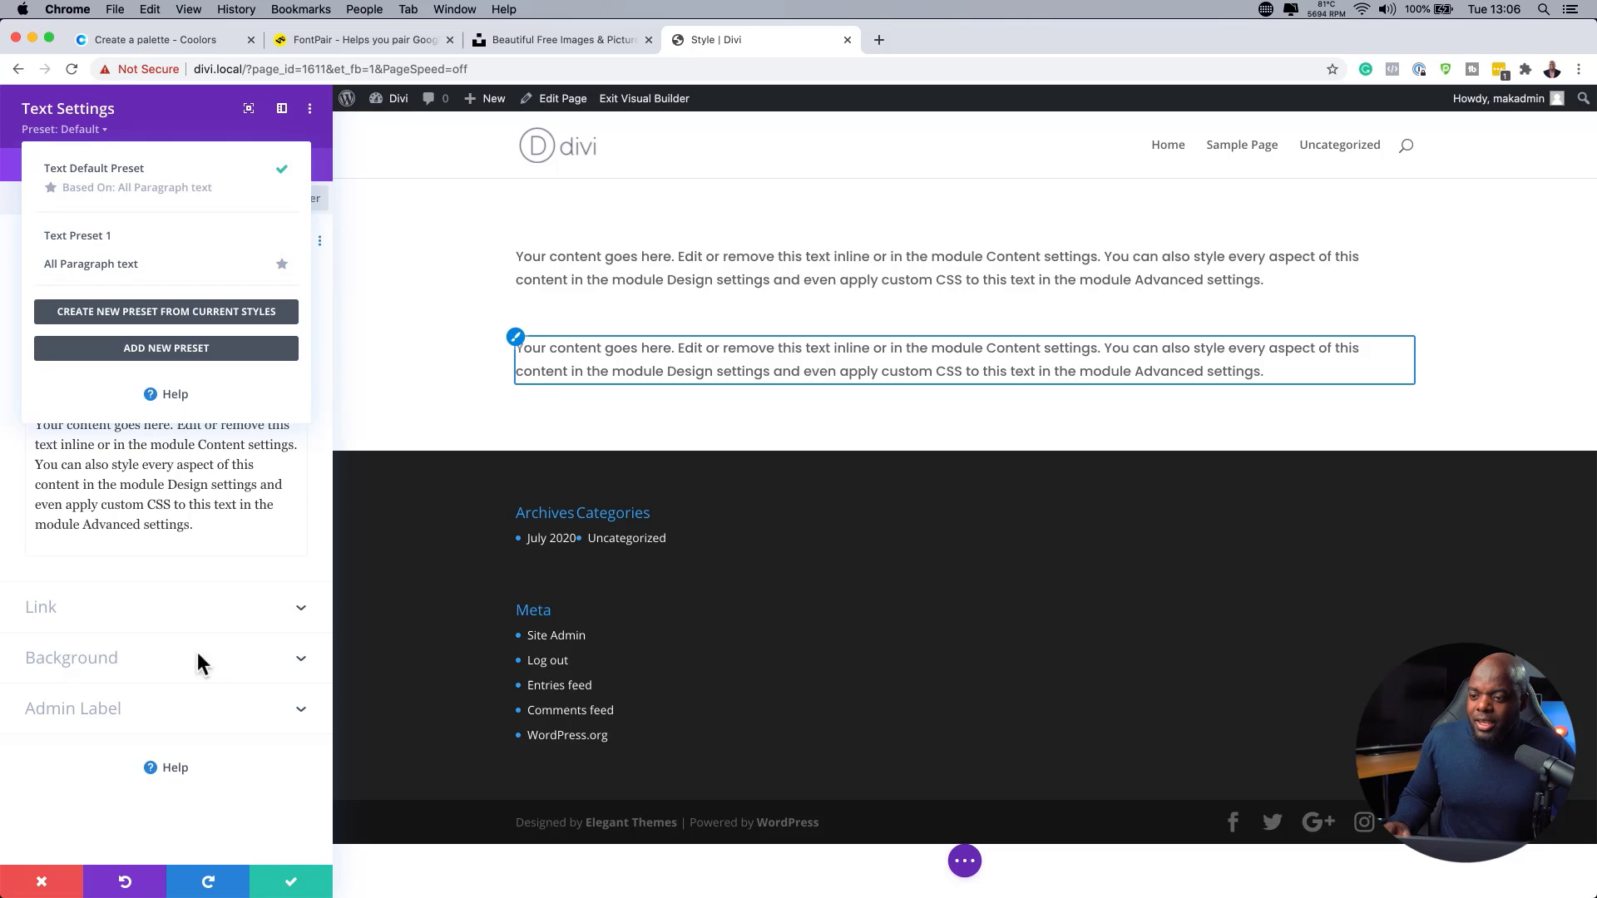
{"action": "left_click", "coordinate": [46, 880]}
{"action": "left_click", "coordinate": [43, 885]}
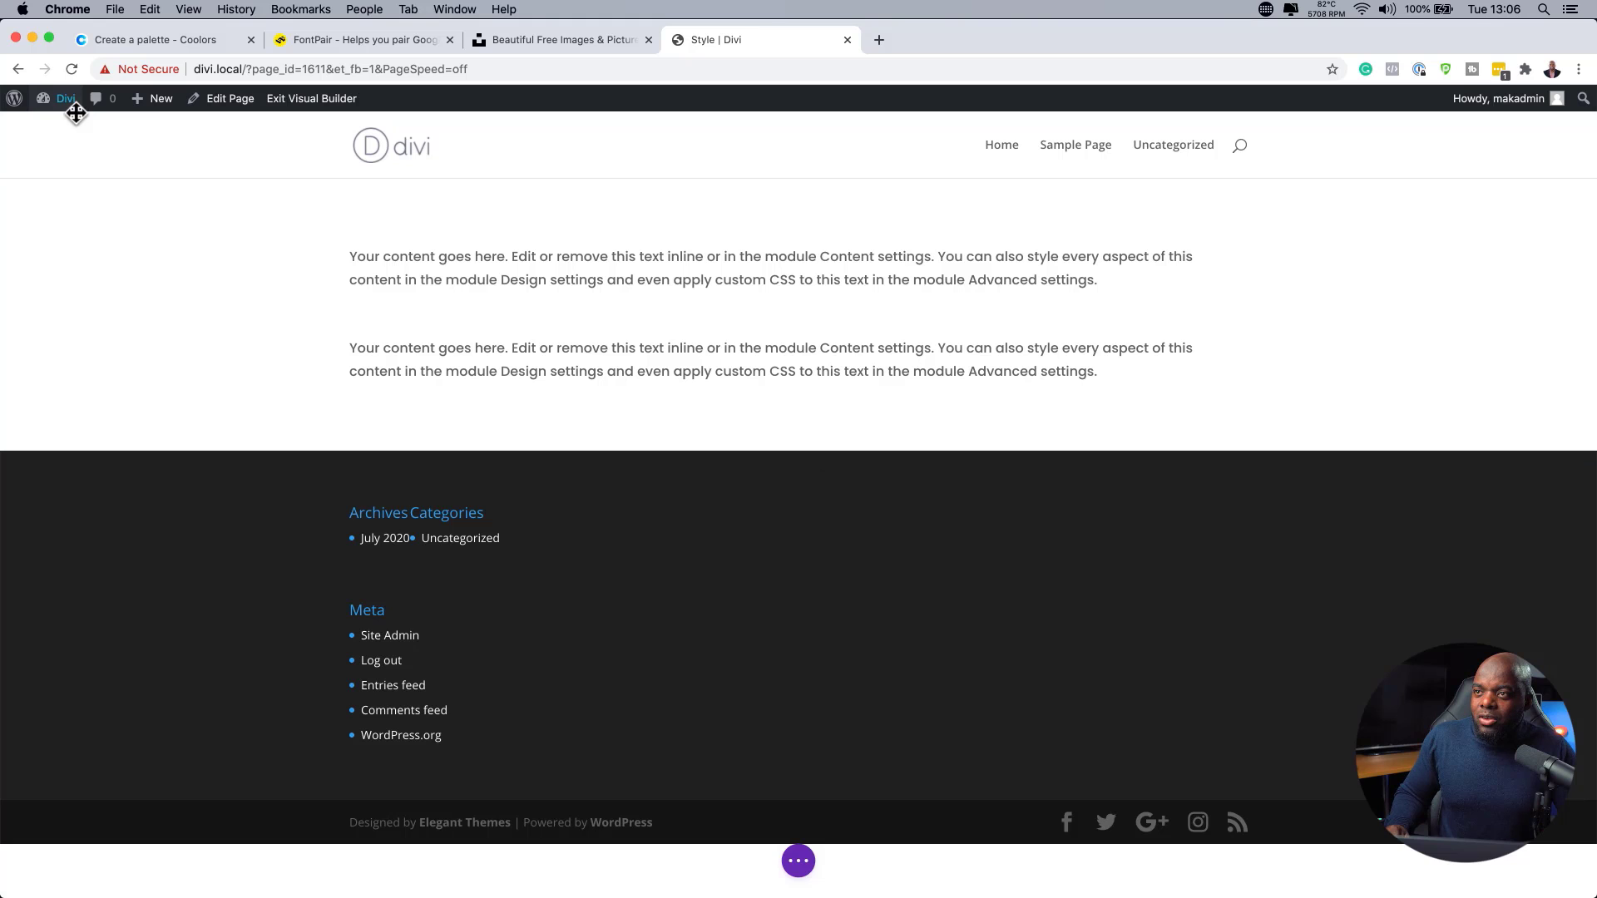
Save and exit the Style page, then go to Divi > Theme Builder.
{"action": "mouse_move", "coordinate": [69, 110]}
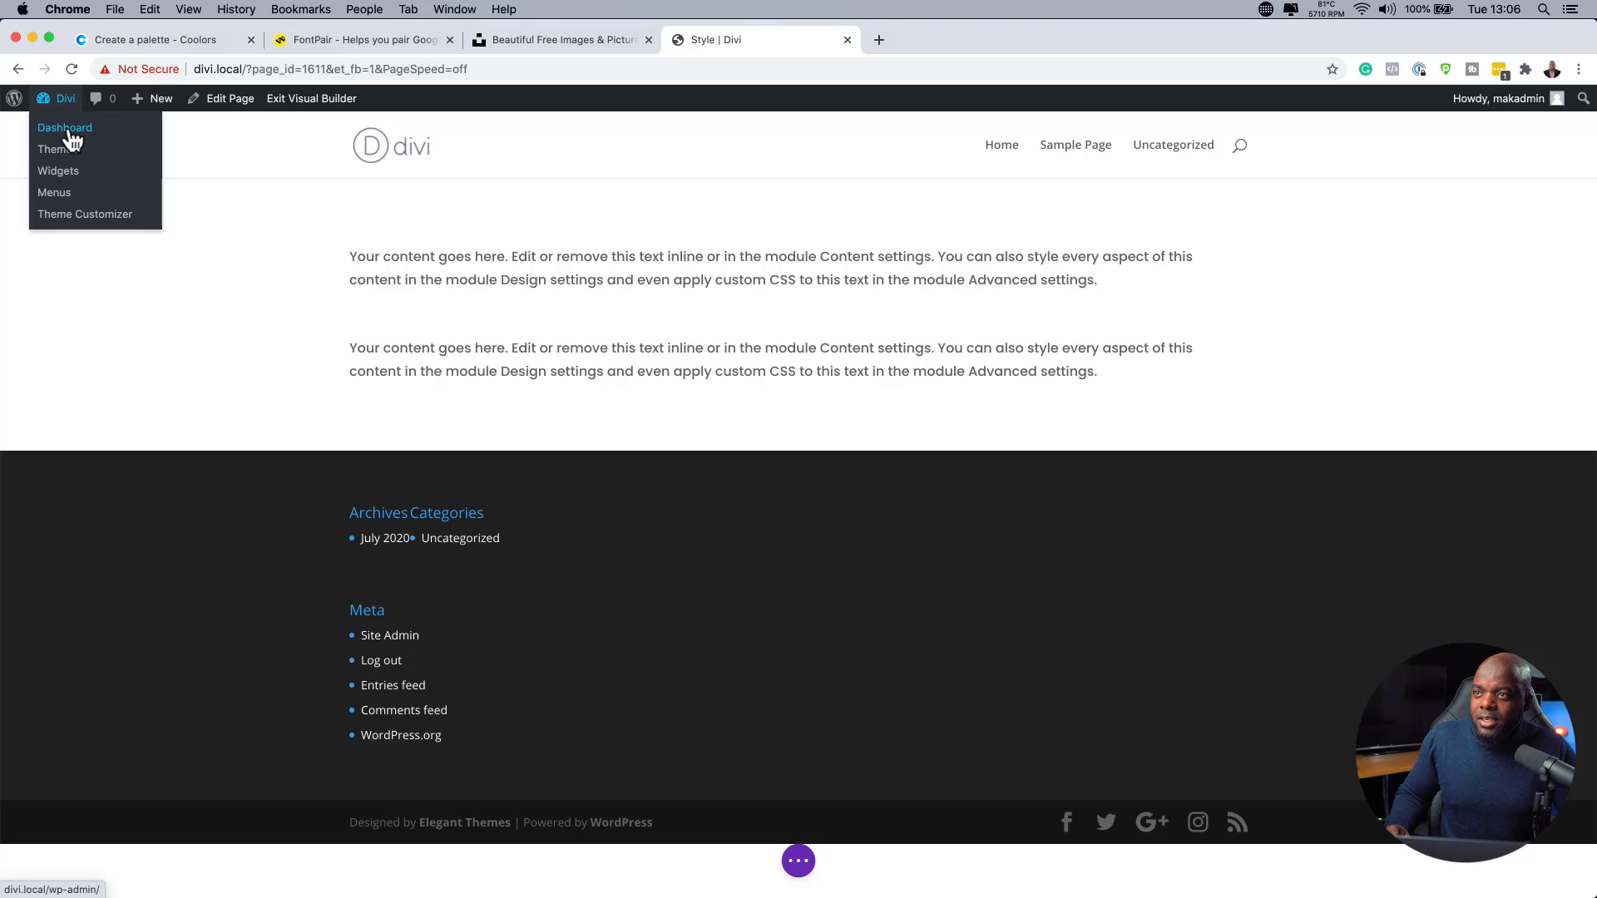
{"action": "left_click", "coordinate": [69, 133]}
{"action": "left_click", "coordinate": [860, 589]}
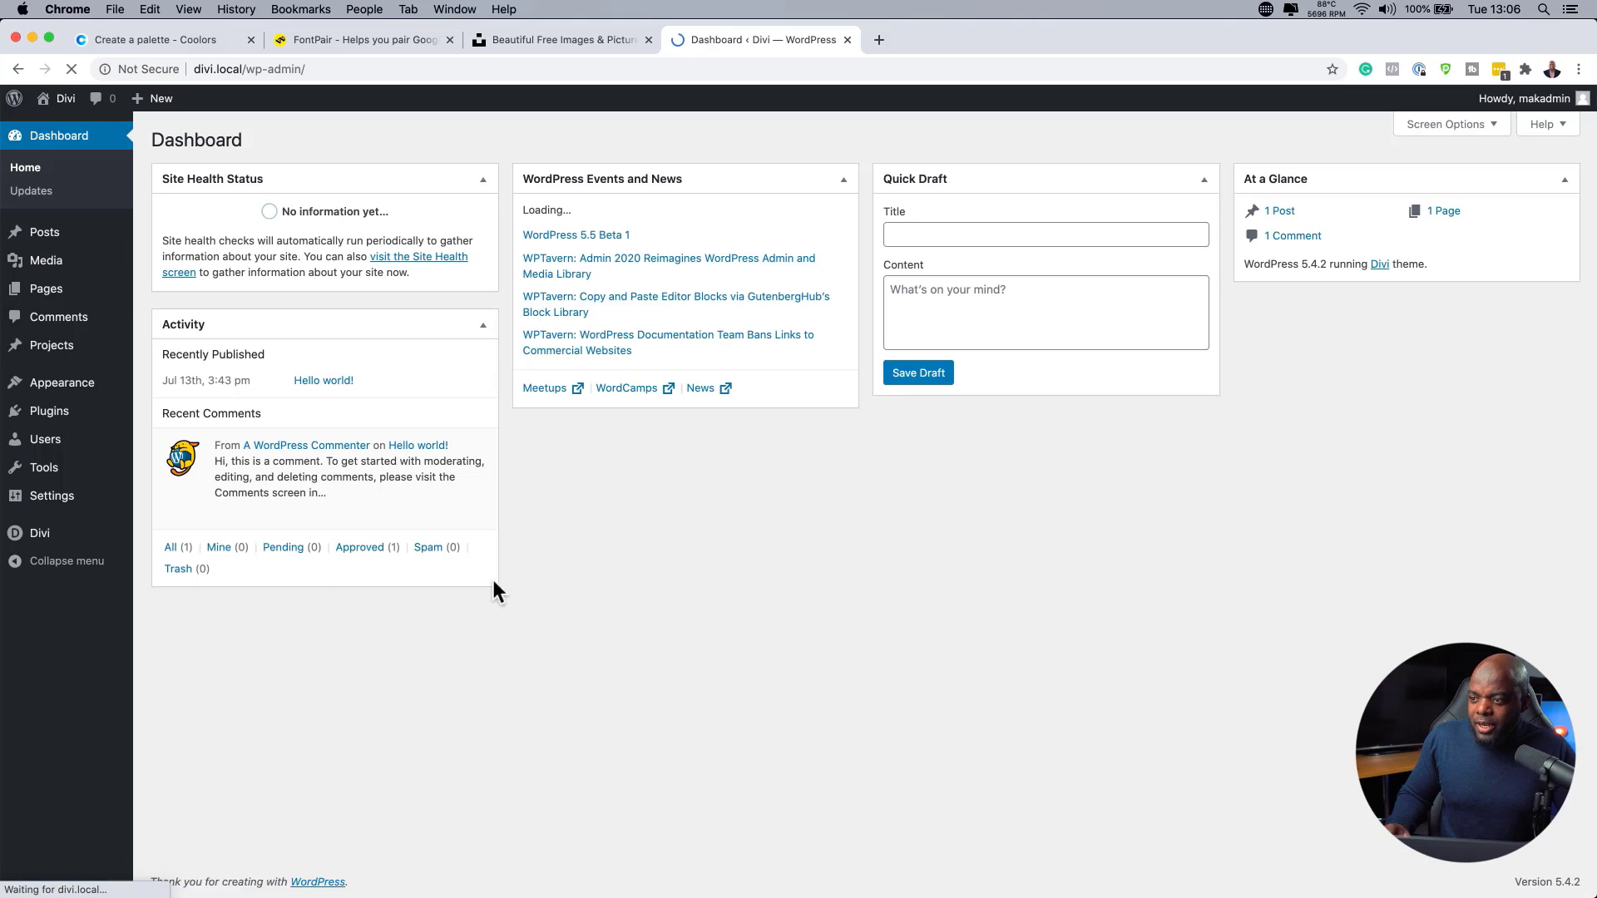
{"action": "mouse_move", "coordinate": [60, 539]}
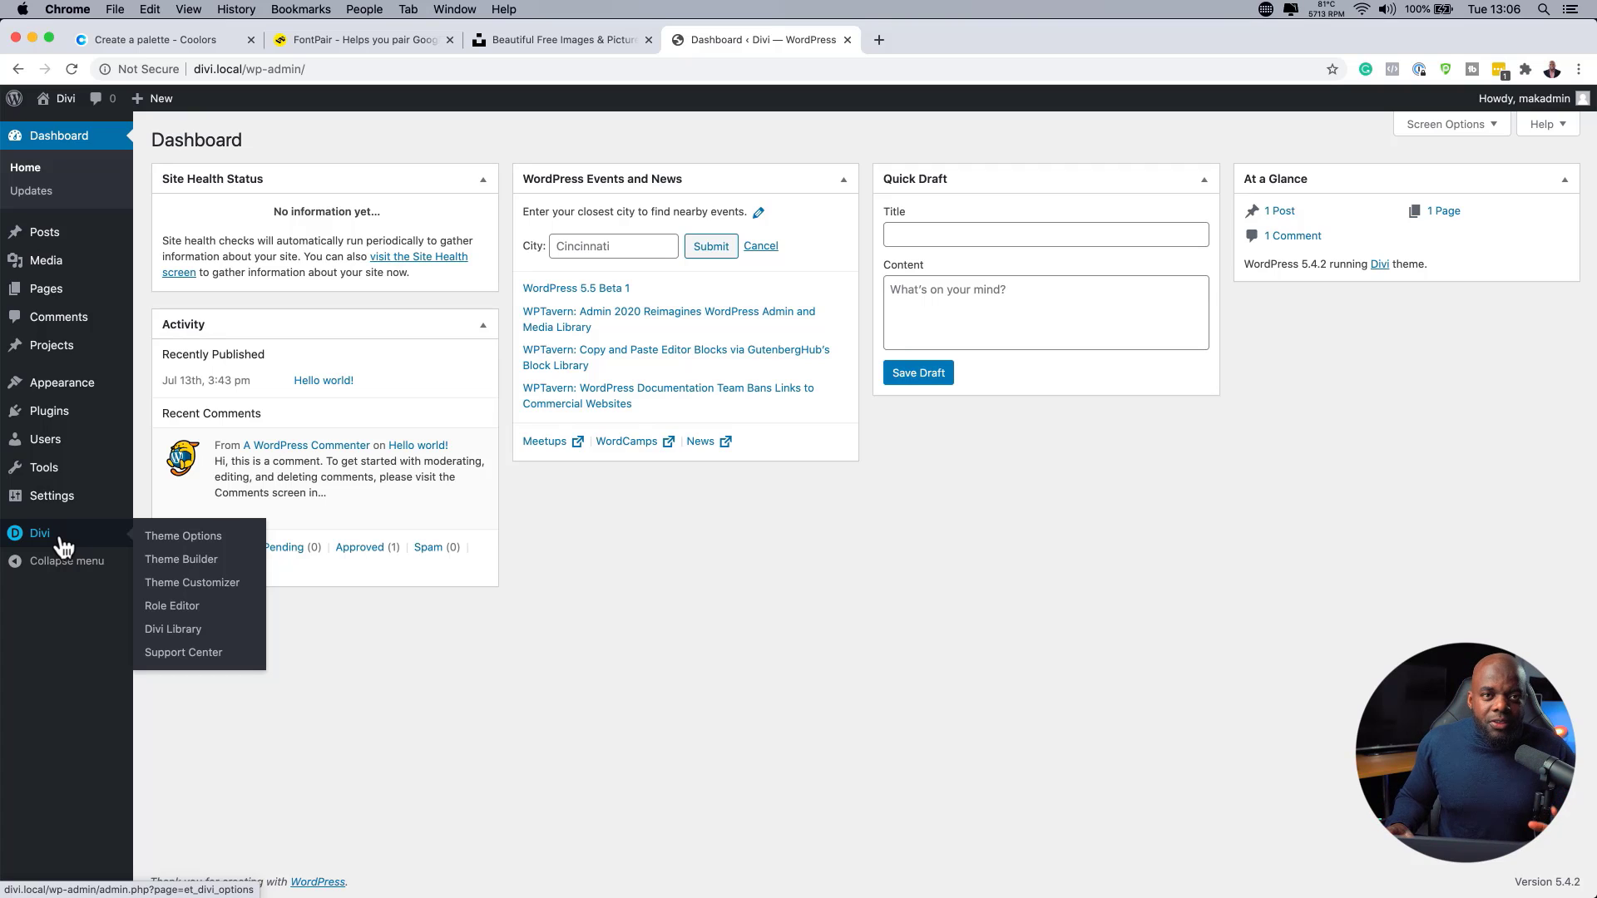
{"action": "left_click", "coordinate": [190, 566]}
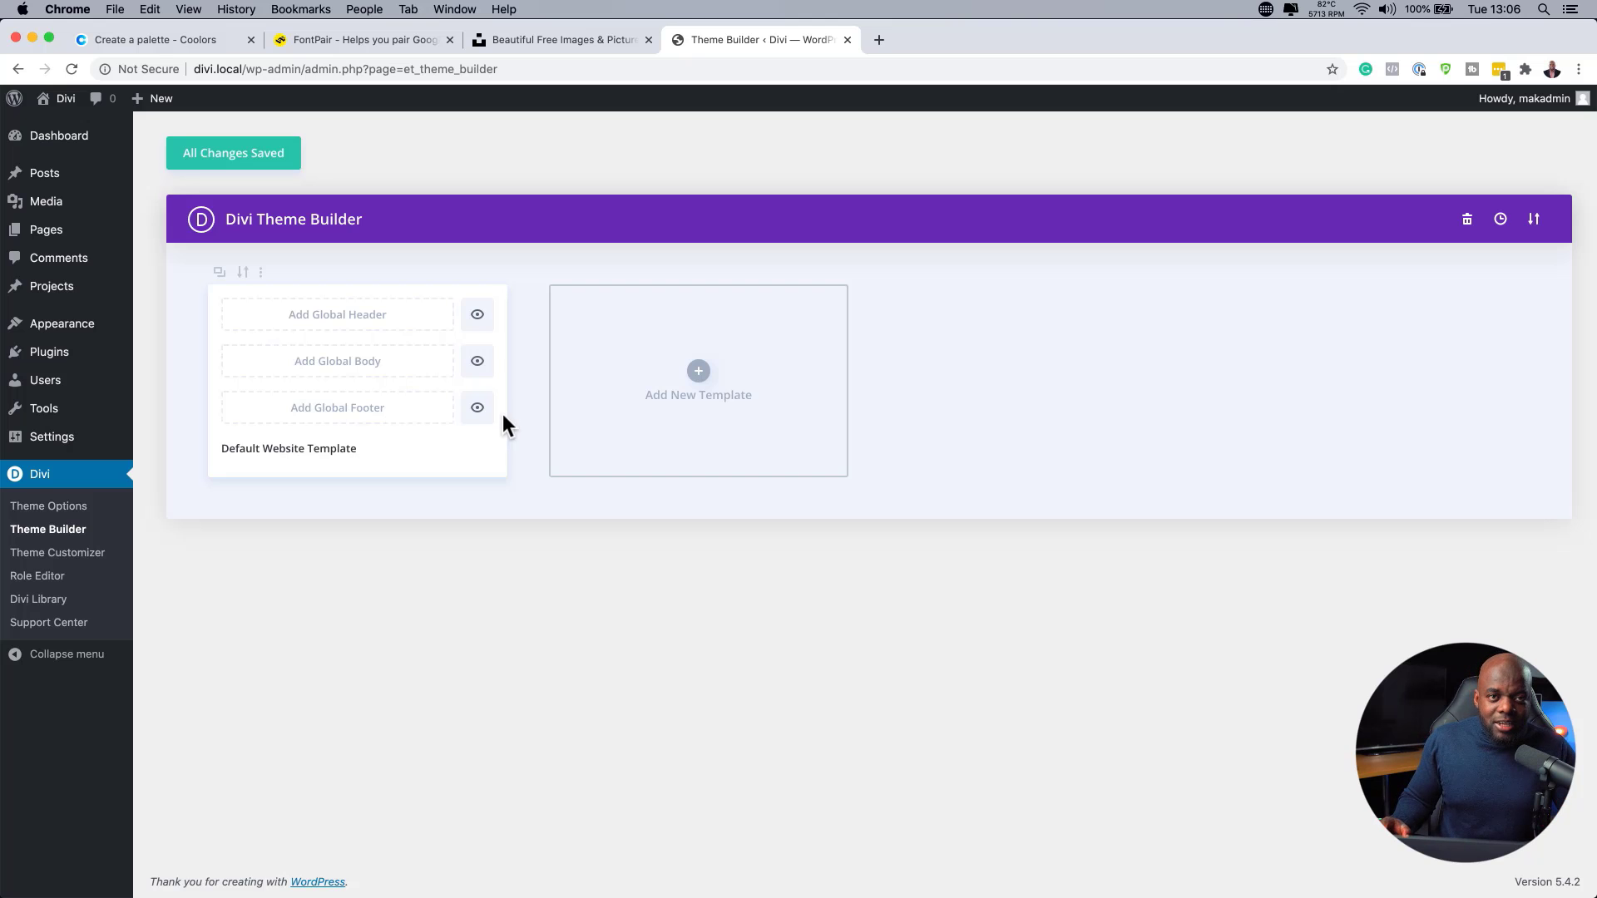
Add a new Theme Builder template and review its Specific Pages and Specific Posts targeting options.
{"action": "left_click", "coordinate": [707, 376]}
{"action": "mouse_move", "coordinate": [697, 343]}
{"action": "mouse_move", "coordinate": [612, 321]}
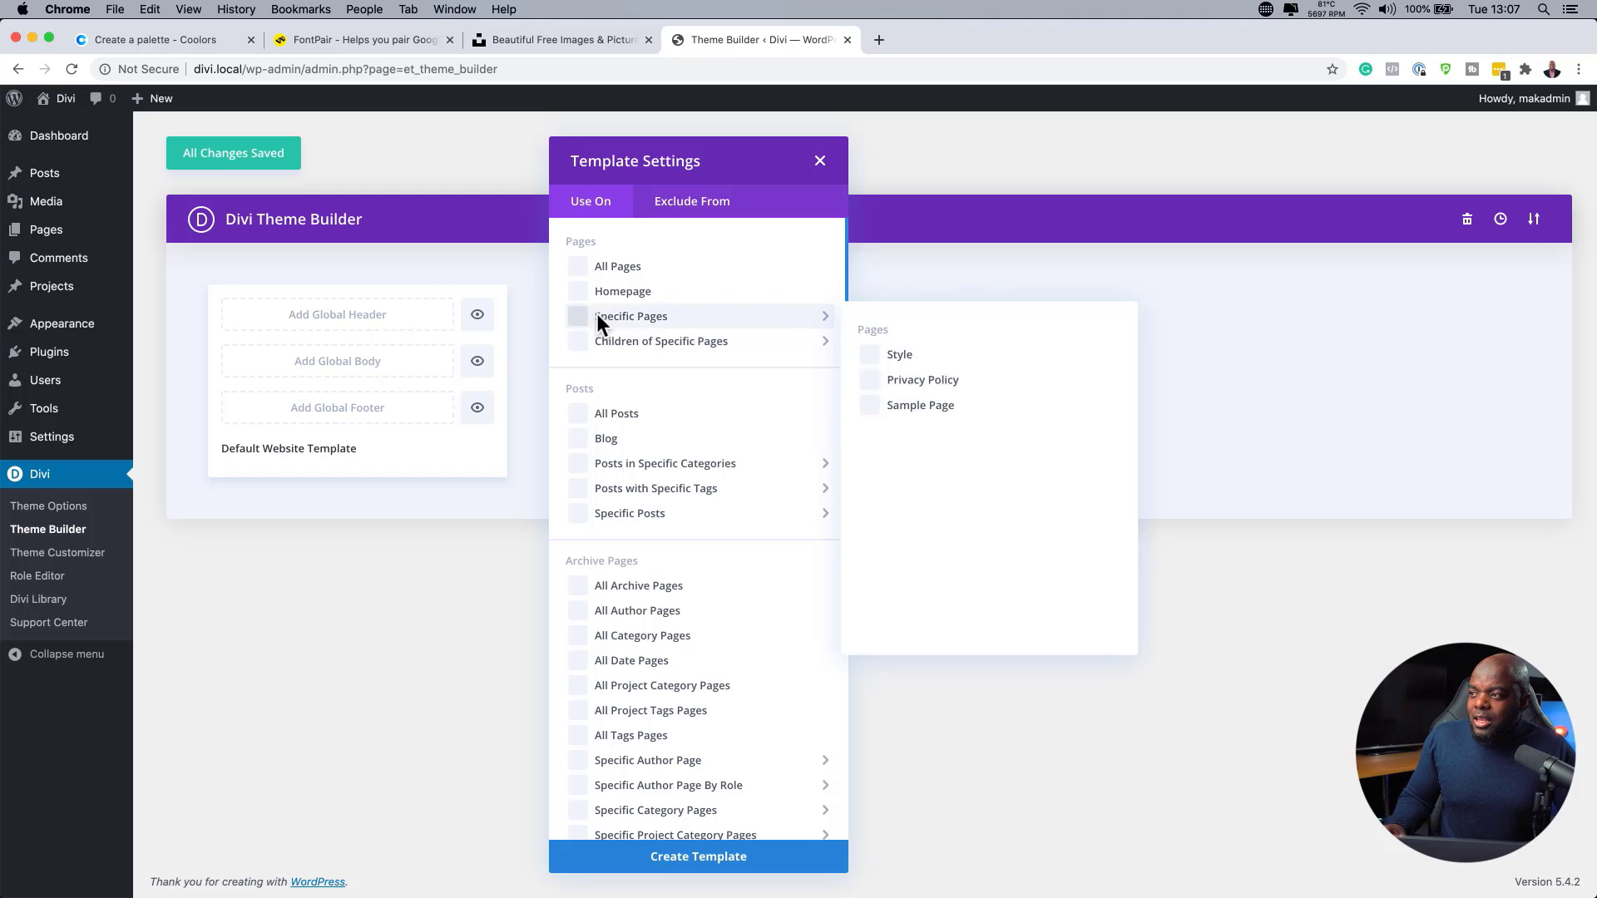
{"action": "mouse_move", "coordinate": [702, 522]}
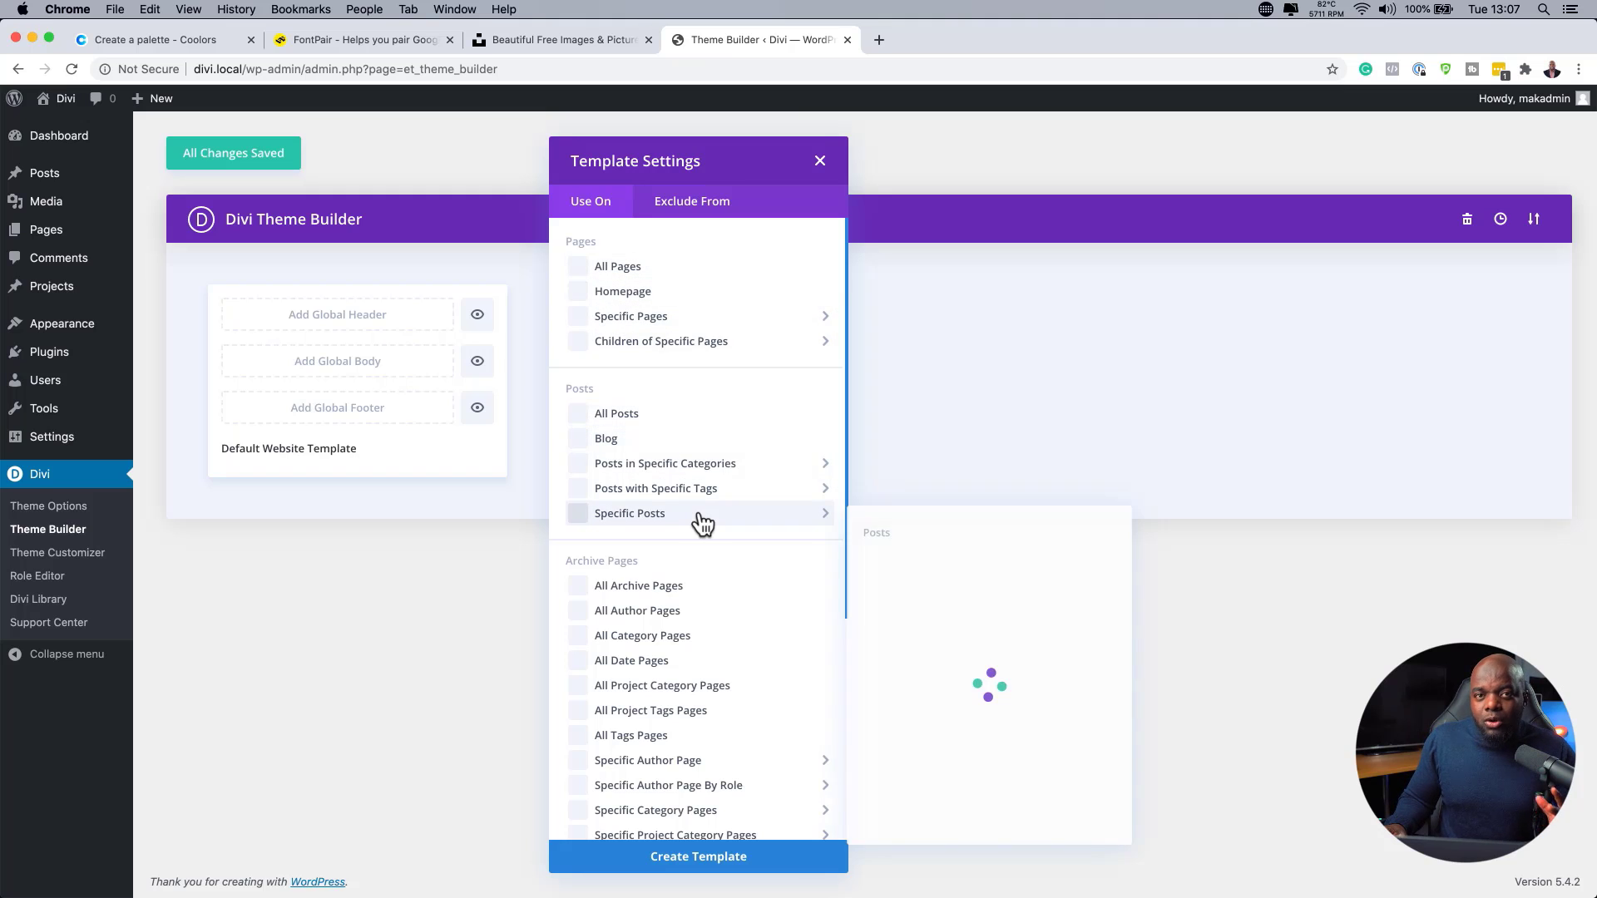